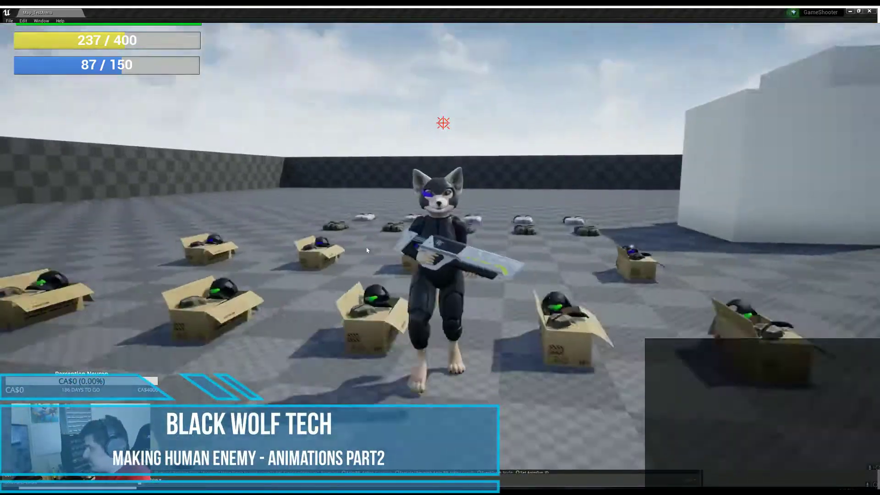
Step: Run the armed fox character forward in the Unreal play-test, then return to Blender
key("w")
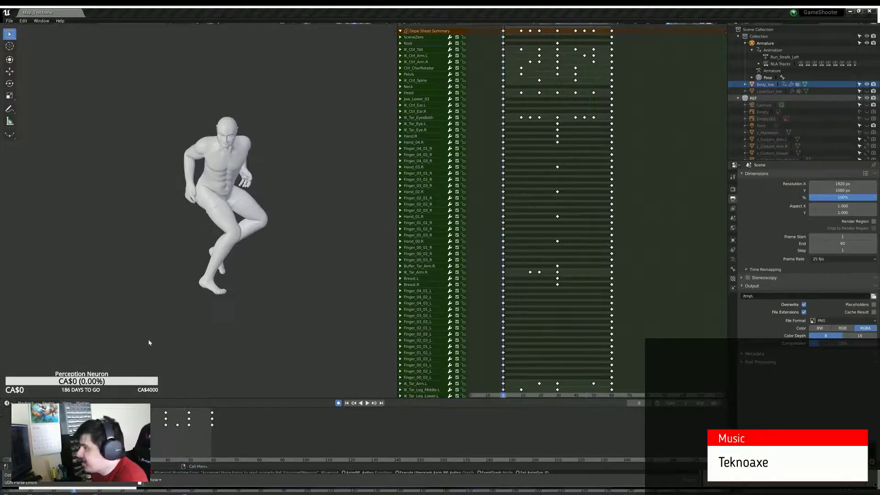
Step: Play back the Run_Strafe_Left action, then switch to Krita to review the animation checklist
left_click(67, 20)
left_click(94, 90)
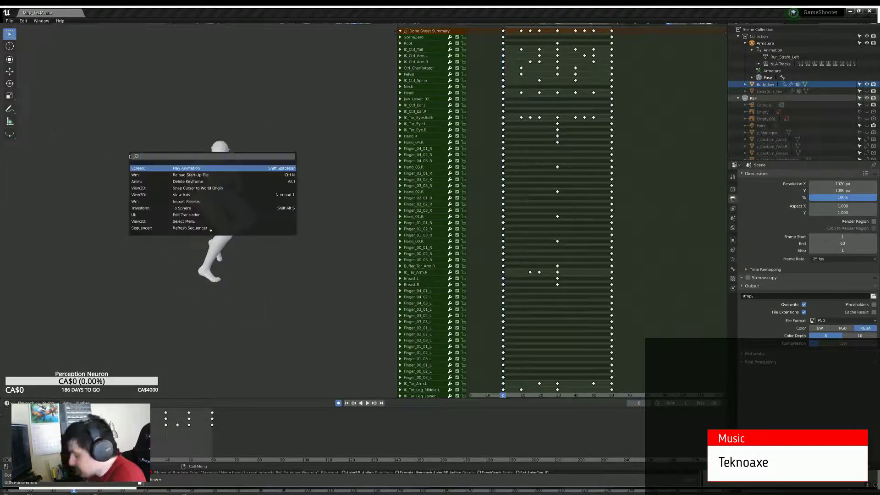
key("Escape")
key("space")
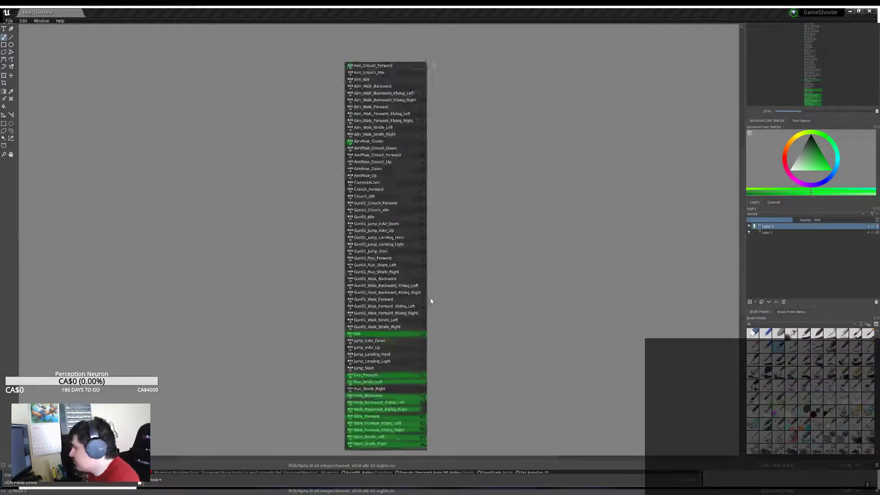
scroll(348, 238, "up", 5)
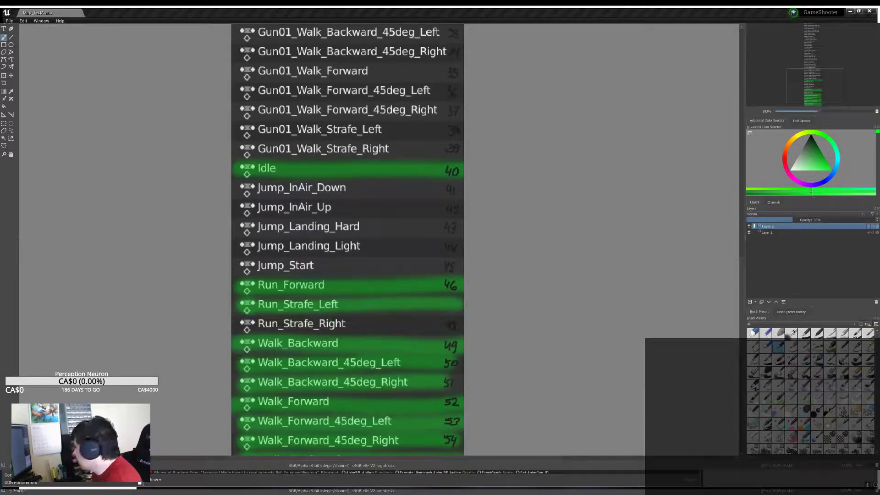
key("alt+Tab")
key("alt+Tab")
key("alt+Tab")
key("alt+Tab")
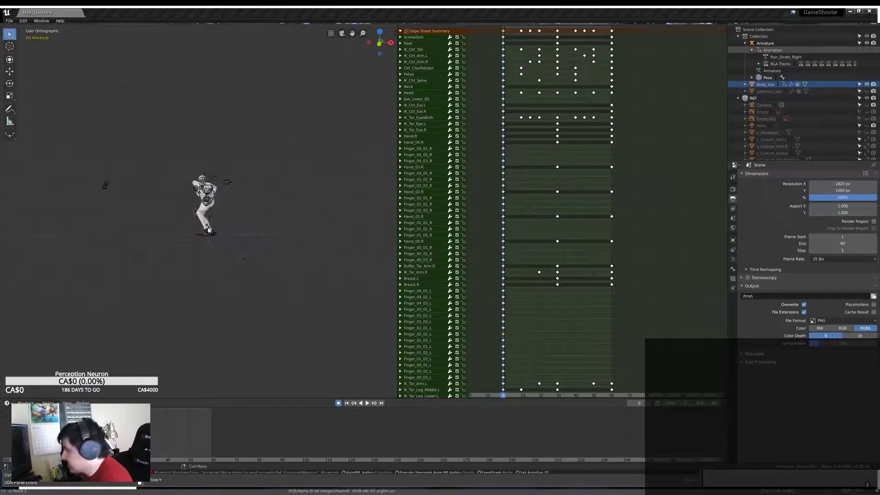
Step: In front orthographic view, key the left leg IK and foot rotations across frames 0–40
scroll(365, 266, "up", 5)
key("KP_1")
key("shift+Left")
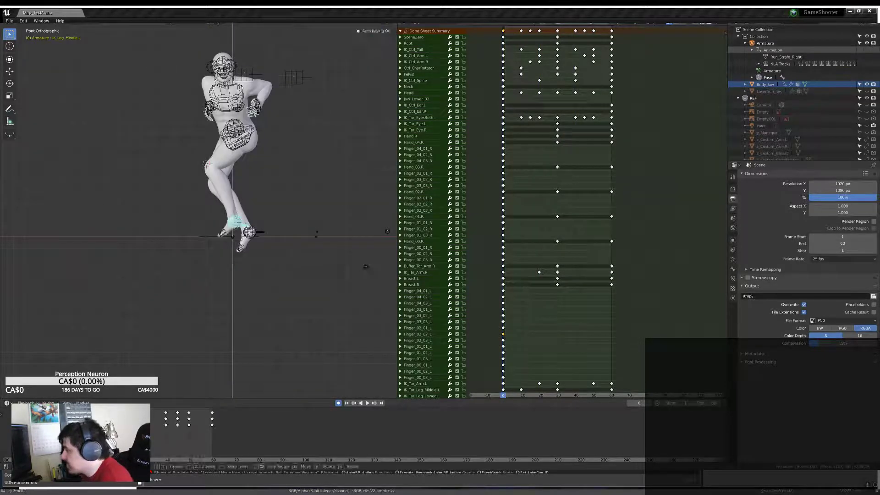
scroll(506, 213, "down", 5)
key("Up")
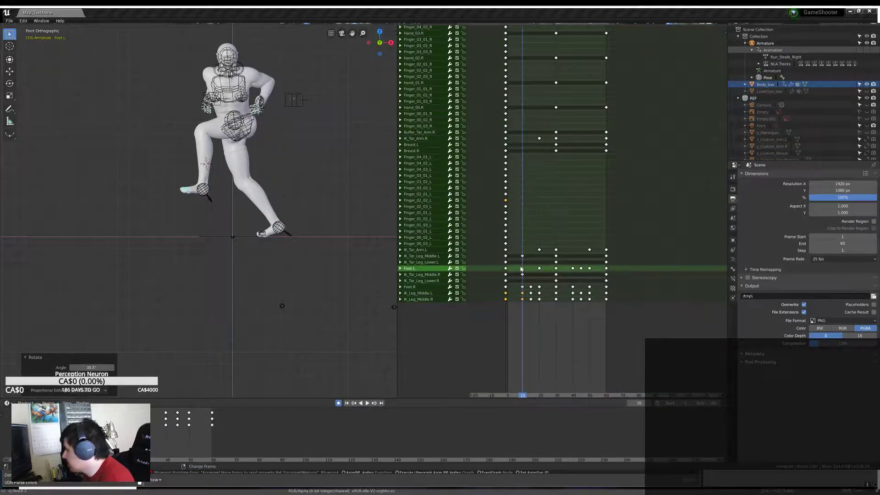
left_click(522, 293)
key("Up")
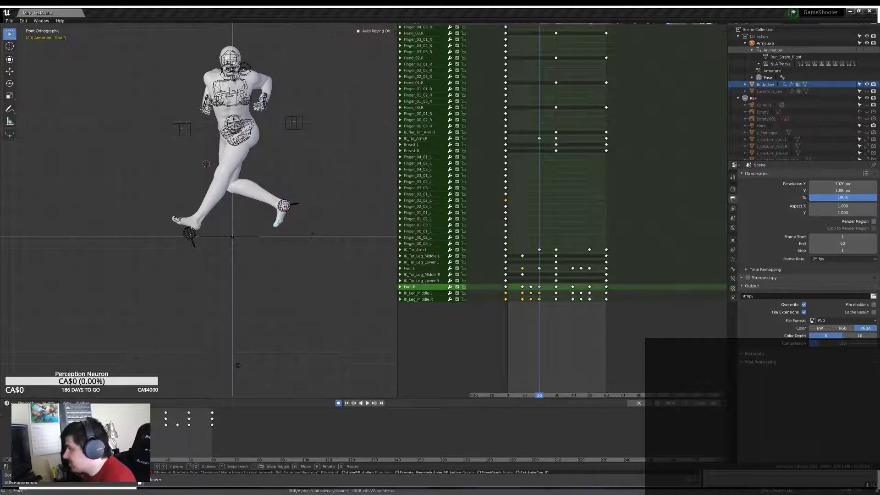
key("Up")
key("r")
key("Up")
left_click(416, 293)
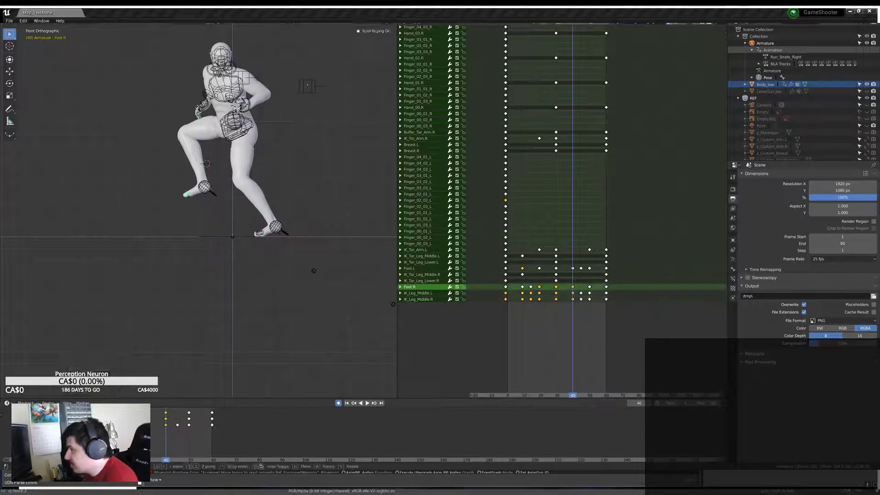
left_click(298, 208)
Step: Rotate the left foot at frames 45–50, nudge the right leg IK control, and check the pose
key("Up")
left_click(286, 208)
key("Up")
key("r")
left_click(616, 296)
left_click_drag(251, 227, 283, 223)
key("Up")
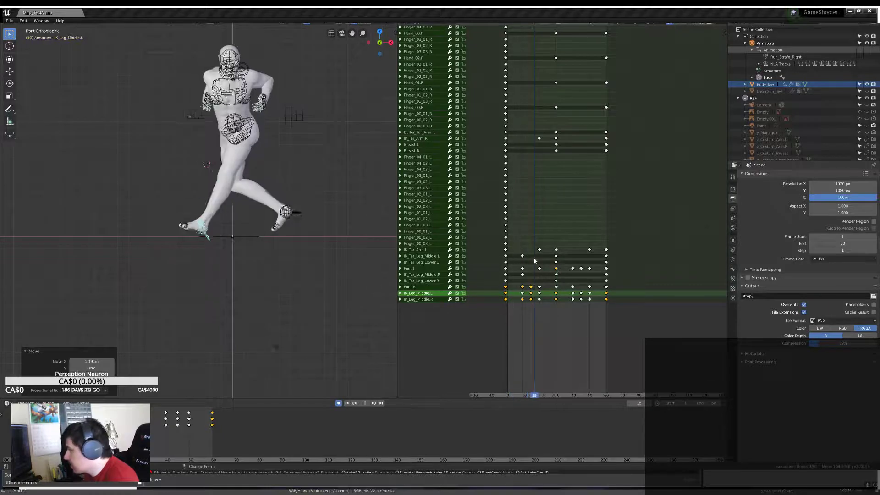
key("Escape")
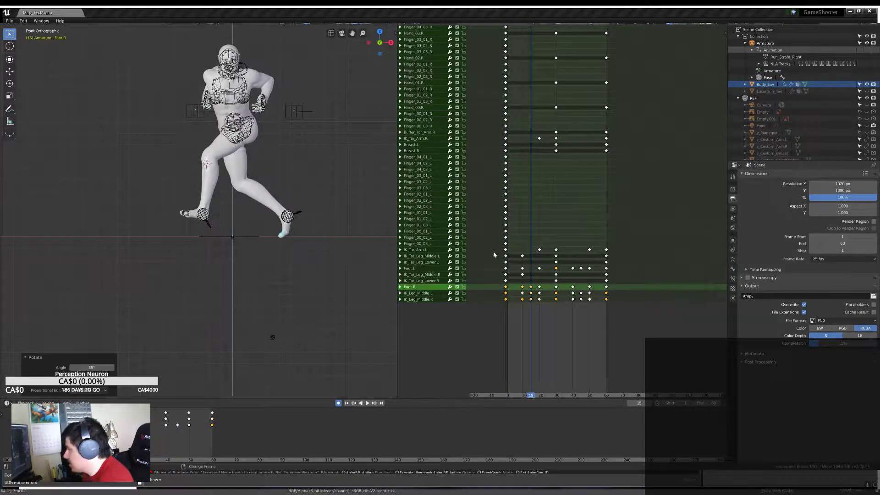
key("ctrl+z")
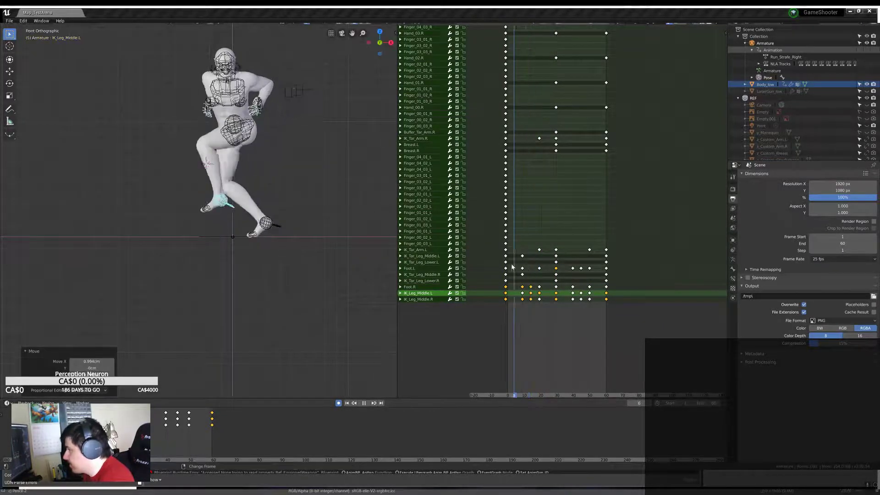
scroll(225, 235, "up", 3)
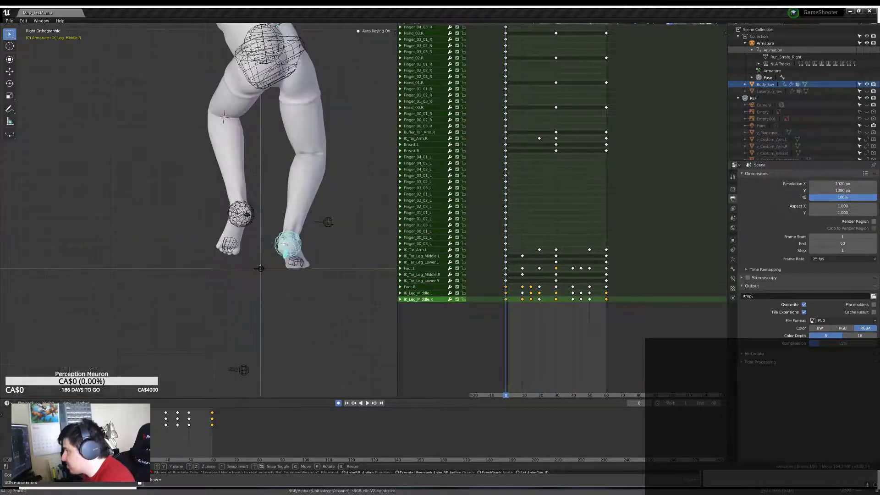
Step: Replay the strafe, move the left leg IK target about 5cm, and re-key the right leg target at frame 10
key("space")
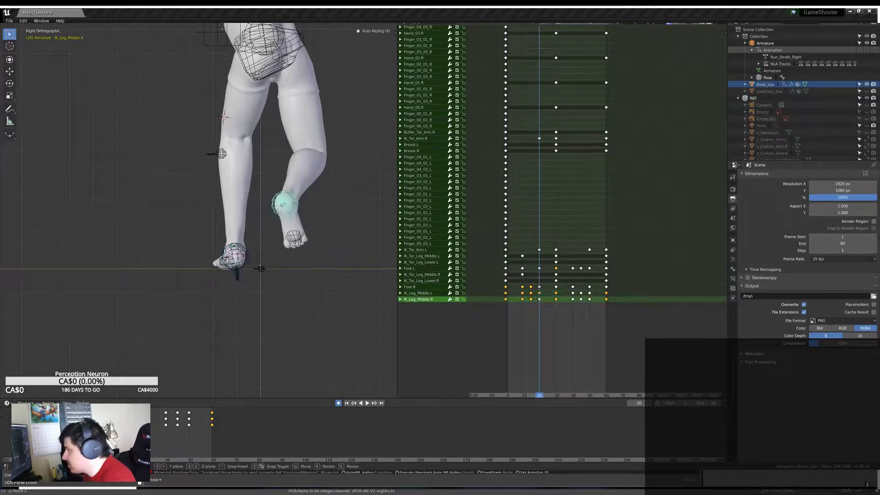
key("space")
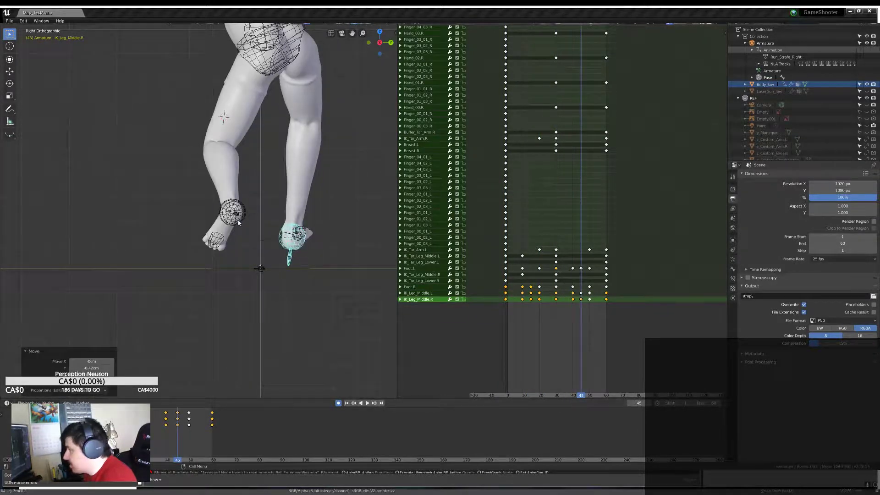
left_click(558, 295)
key("Escape")
scroll(207, 183, "down", 3)
left_click(137, 151)
scroll(137, 151, "up", 3)
left_click_drag(241, 176, 241, 167)
key("Up")
left_click(224, 287)
key("g")
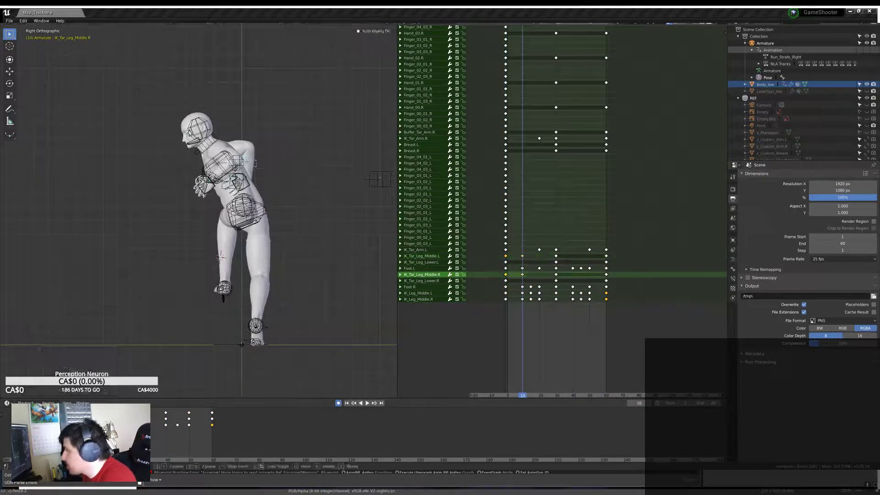
key("space")
left_click(505, 281)
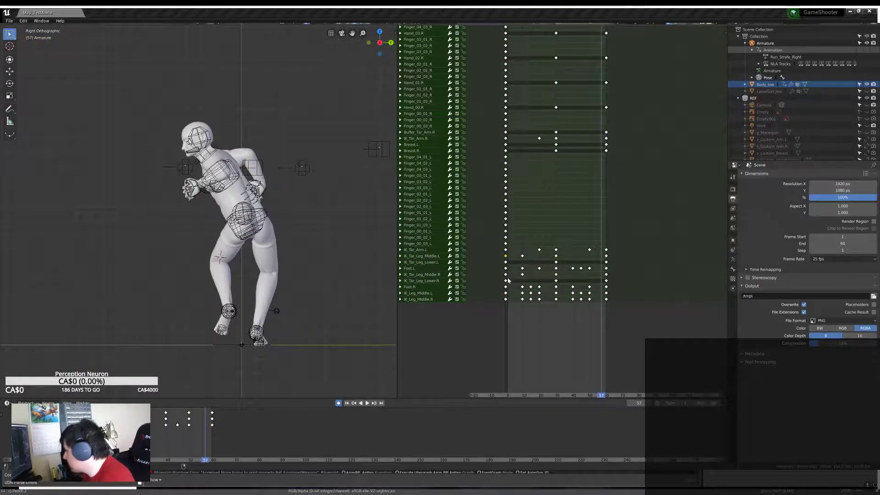
Step: Readjust the left and right leg IK controls from frame 20 onward, replaying to check
key("shift+Left")
scroll(206, 206, "down", 3)
middle_click_drag(275, 229, 207, 255)
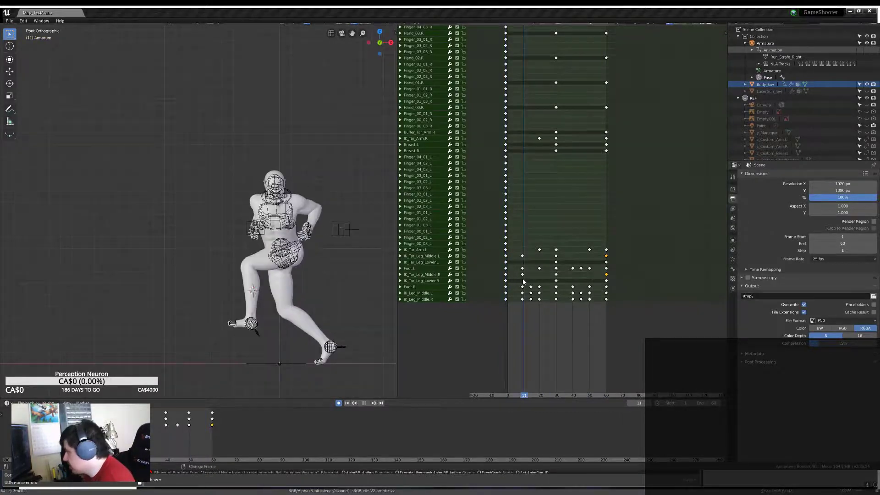
left_click(250, 316)
key("Up")
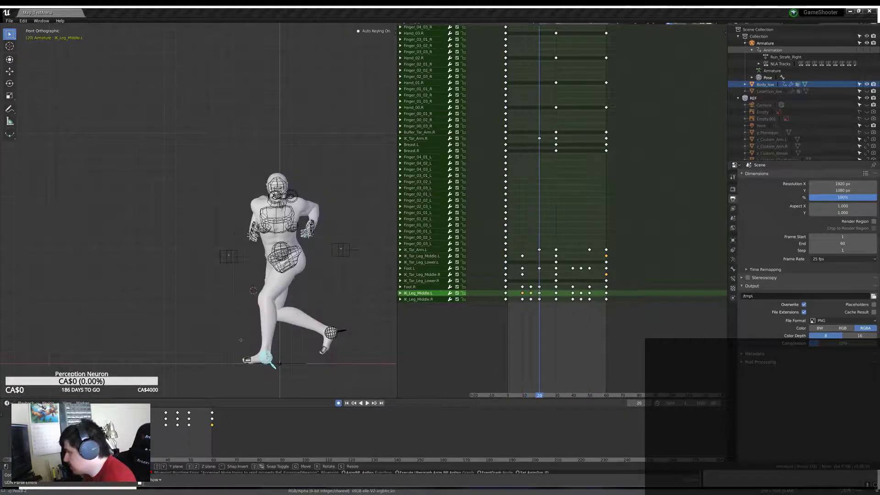
key("space")
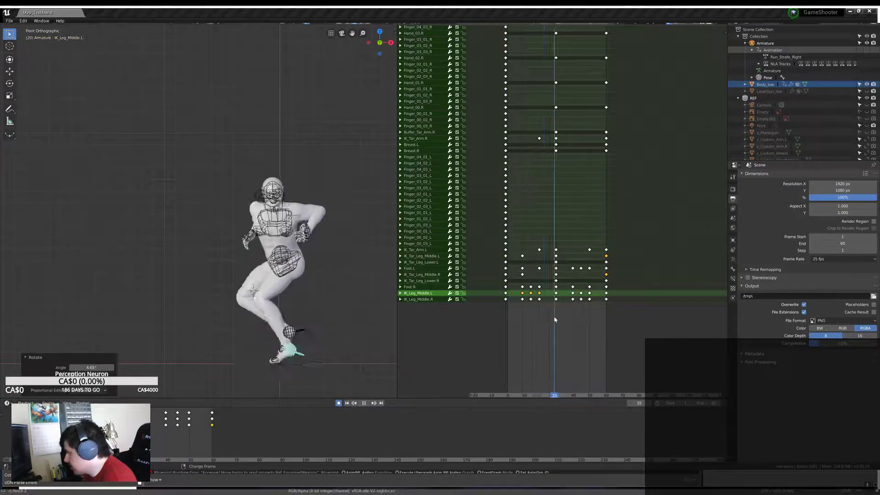
left_click_drag(540, 320, 527, 308)
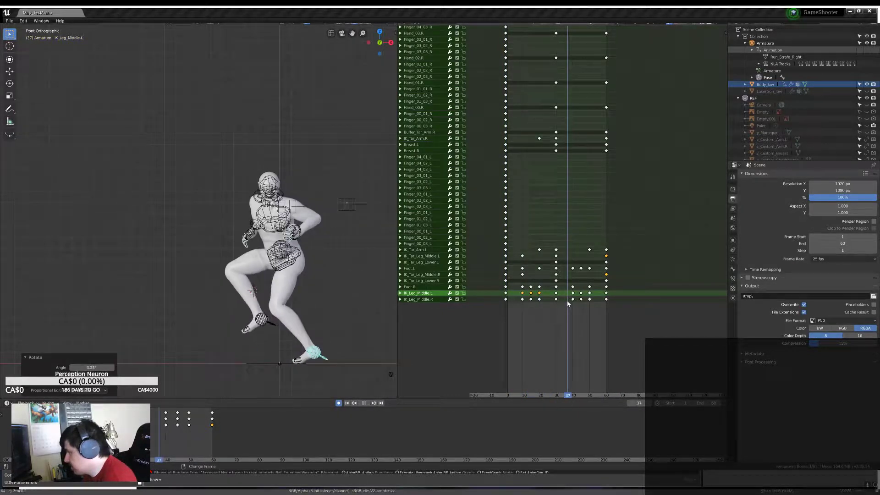
left_click(265, 321)
key("g")
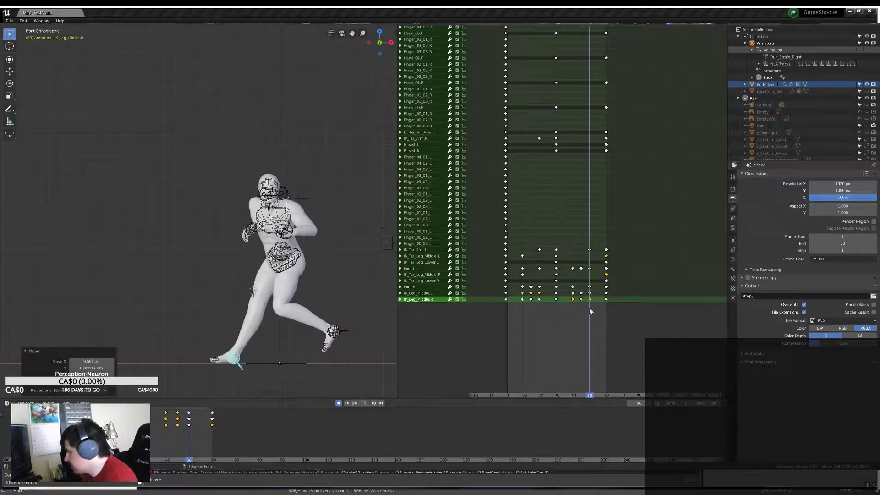
left_click(364, 403)
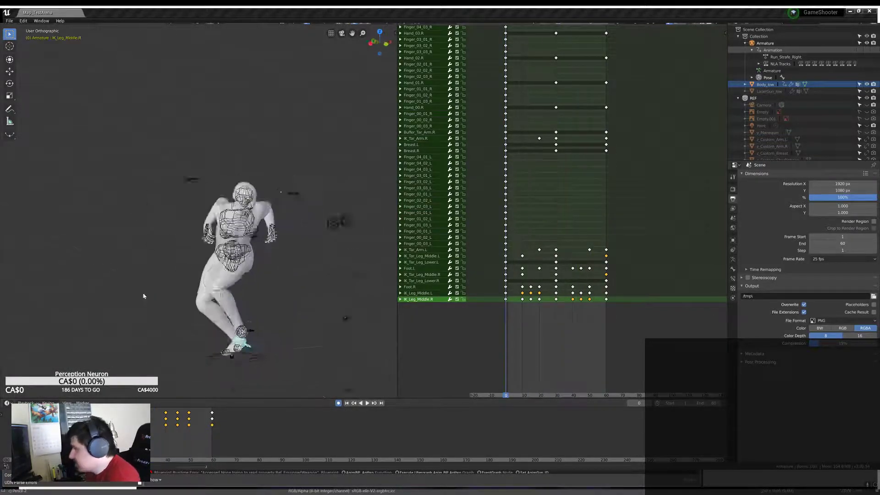
key("ctrl+z")
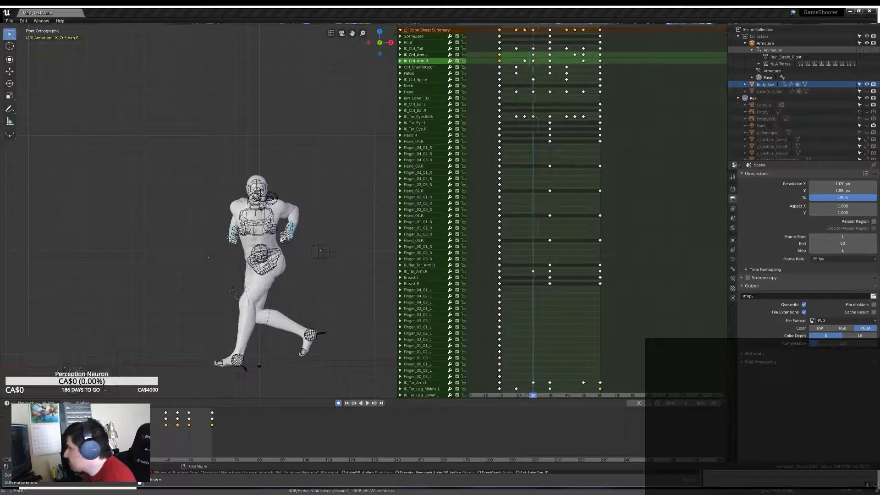
Step: Rotate the right arm IK control at frame 15 after framing the character's arms
left_click(598, 61)
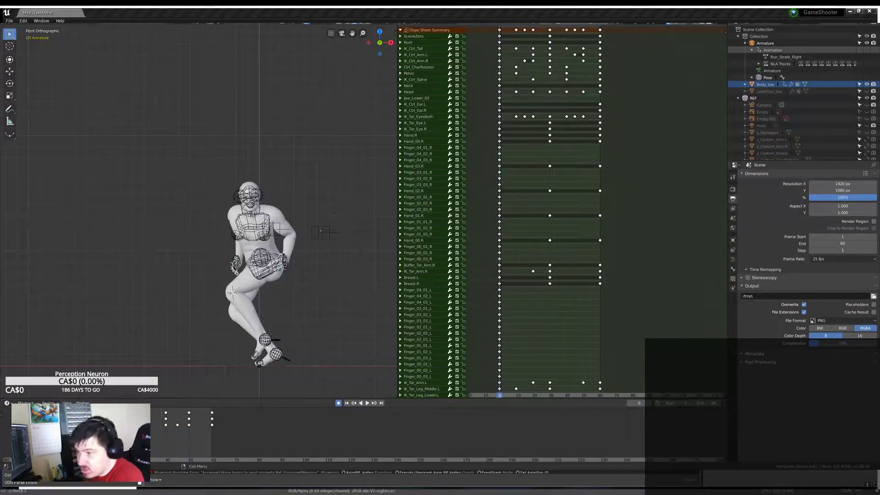
mouse_move(321, 230)
middle_mouse_down()
mouse_move(319, 113)
mouse_move(241, 314)
mouse_move(498, 106)
middle_mouse_up()
key("space")
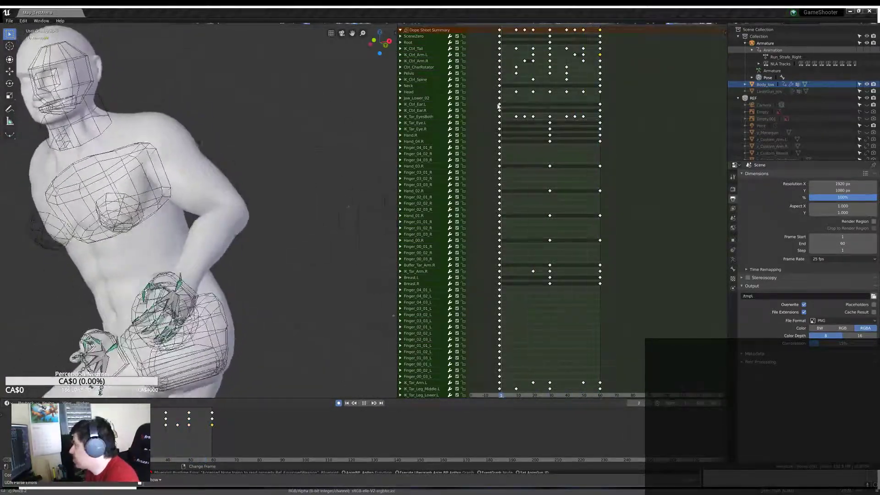
key("space")
scroll(274, 229, "up", 5)
left_click(248, 257)
key("r")
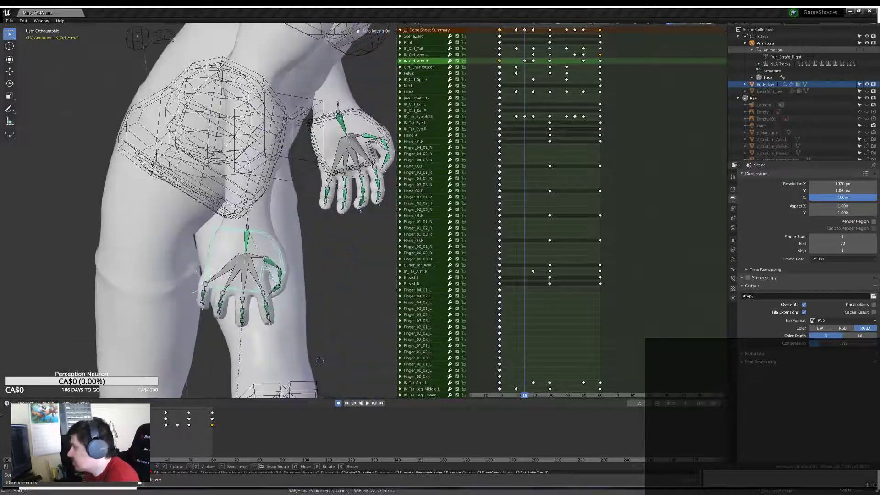
left_click(320, 360)
key("r")
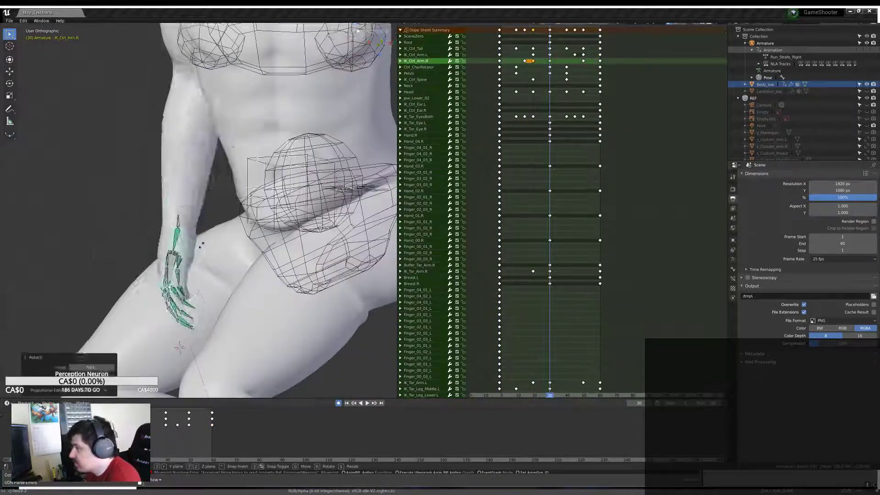
scroll(229, 206, "down", 5)
Step: Reposition both arm controls and replay the action to review them
key("space")
scroll(206, 206, "up", 5)
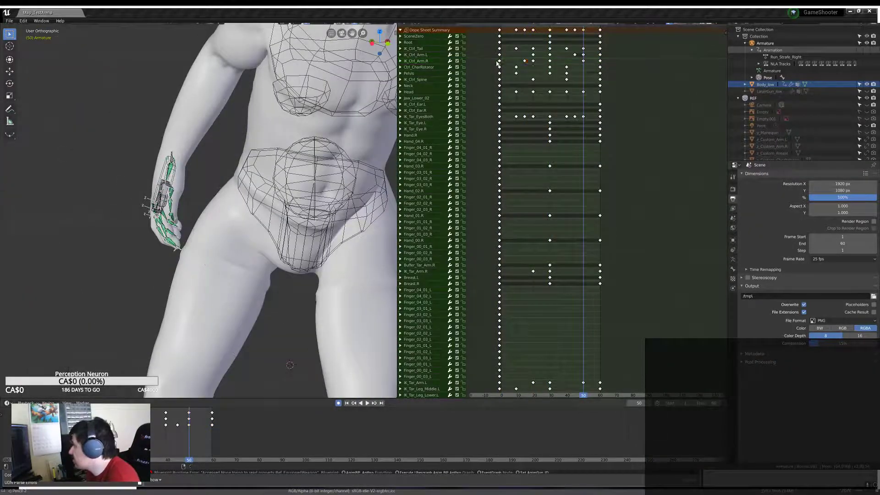
scroll(207, 206, "down", 5)
left_click(501, 219)
key("g")
left_click(298, 246)
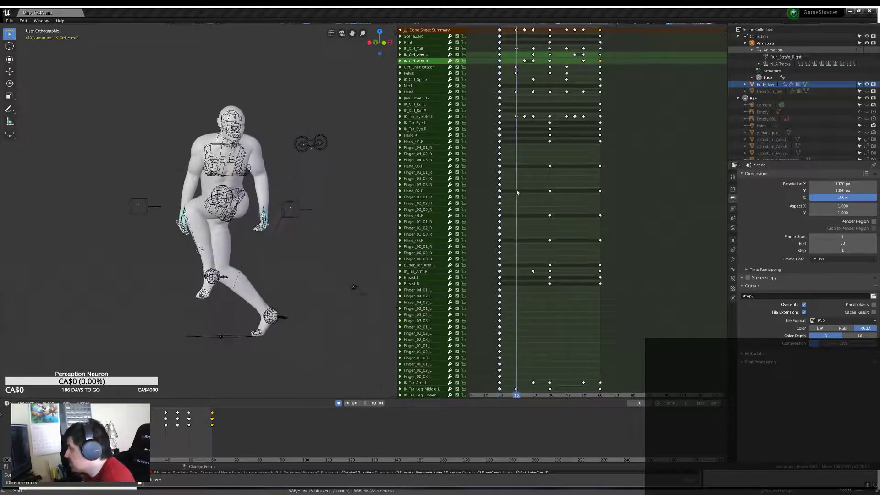
left_click(517, 200)
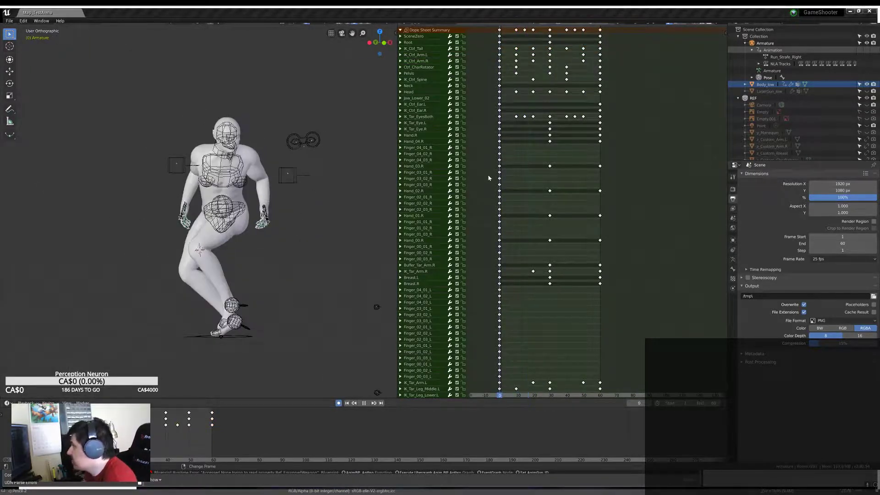
key("space")
key("ctrl+z")
key("space")
scroll(146, 206, "up", 3)
scroll(147, 205, "down", 2)
Step: Rotate the right arm control again at frame 45 and inspect it from the front
left_click(574, 206)
key("r")
left_click(123, 191)
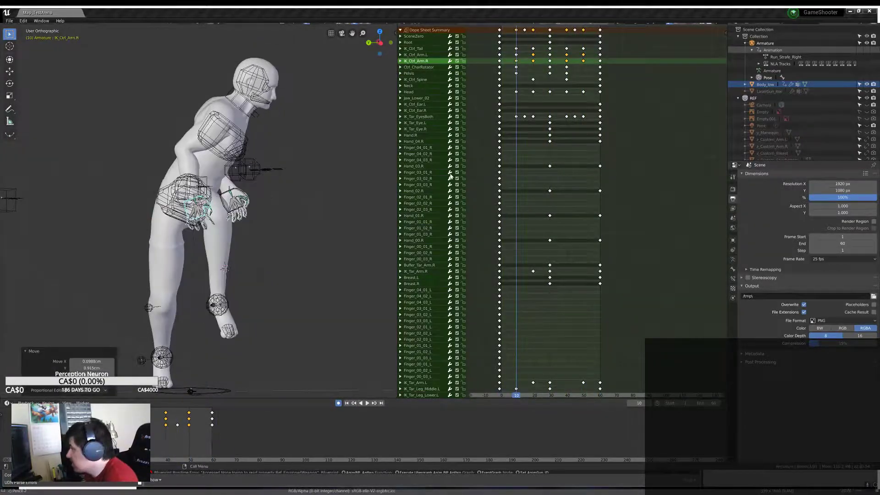
key("space")
Step: Review the new arm pose in playback, then load Run_Strafe_Left and scrub to about frame 38
key("space")
left_click(579, 184)
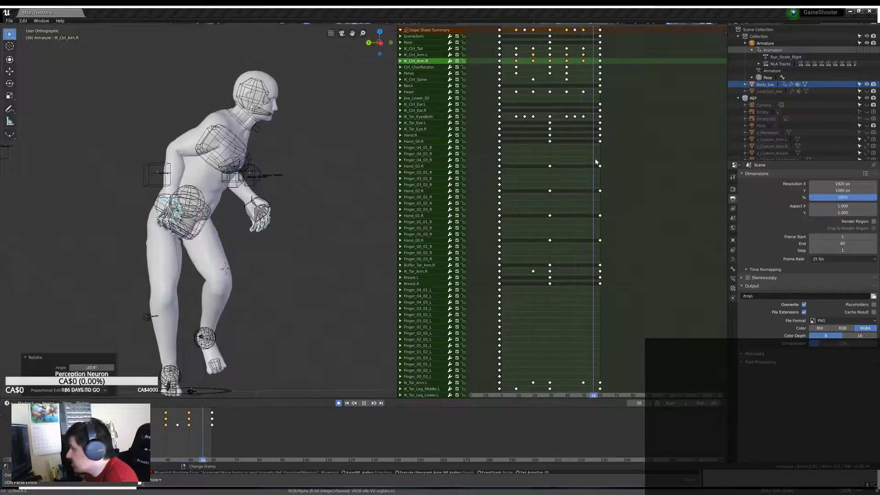
scroll(297, 194, "down", 4)
mouse_move(297, 194)
middle_mouse_down()
mouse_move(217, 218)
mouse_move(325, 202)
middle_mouse_up()
key("space")
scroll(198, 284, "up", 3)
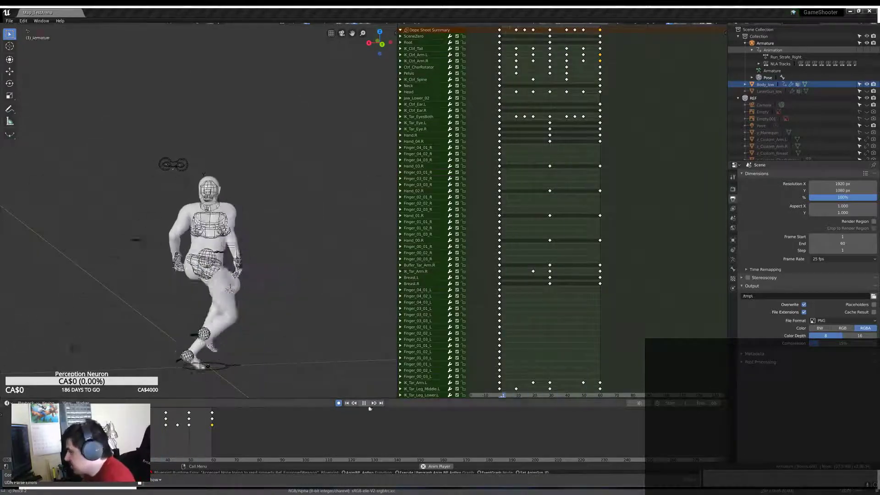
middle_click_drag(256, 229, 303, 215)
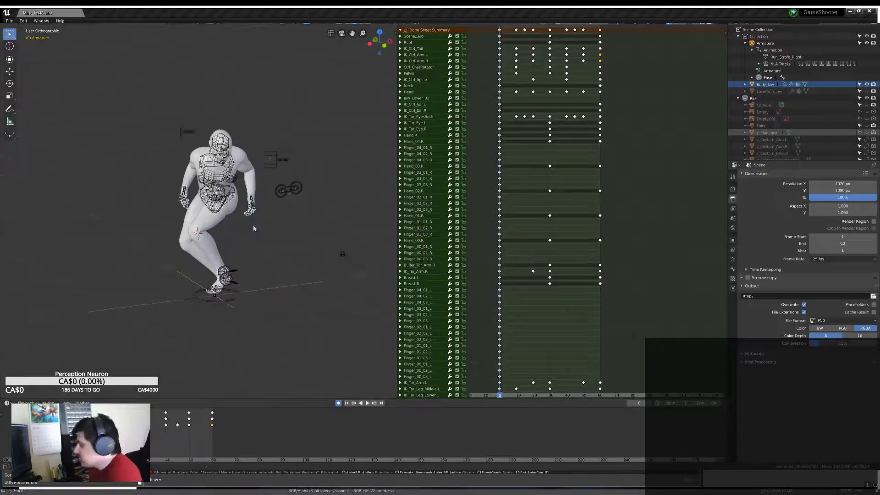
key("space")
left_click_drag(550, 183, 567, 180)
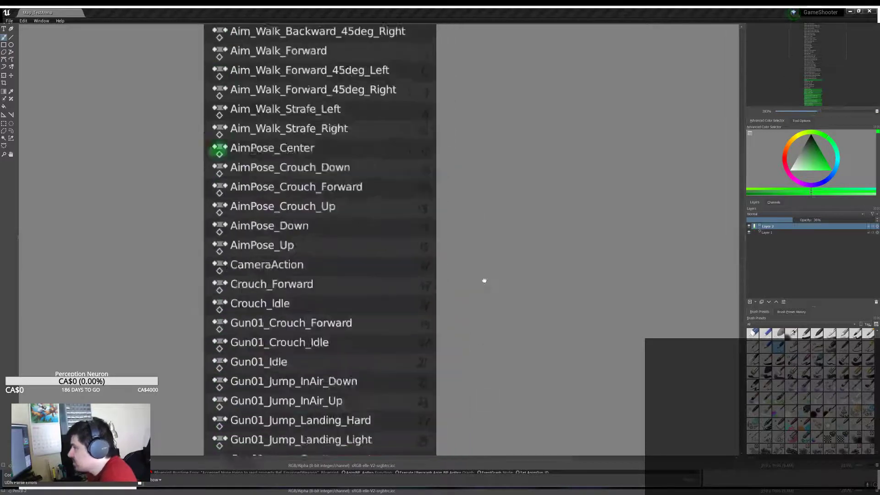
Step: Pan and zoom the Krita canvas to fit the whole animation checklist in view
middle_click_drag(484, 280, 481, 73)
scroll(456, 275, "down", 1)
middle_click_drag(456, 275, 381, 137)
scroll(449, 256, "down", 2)
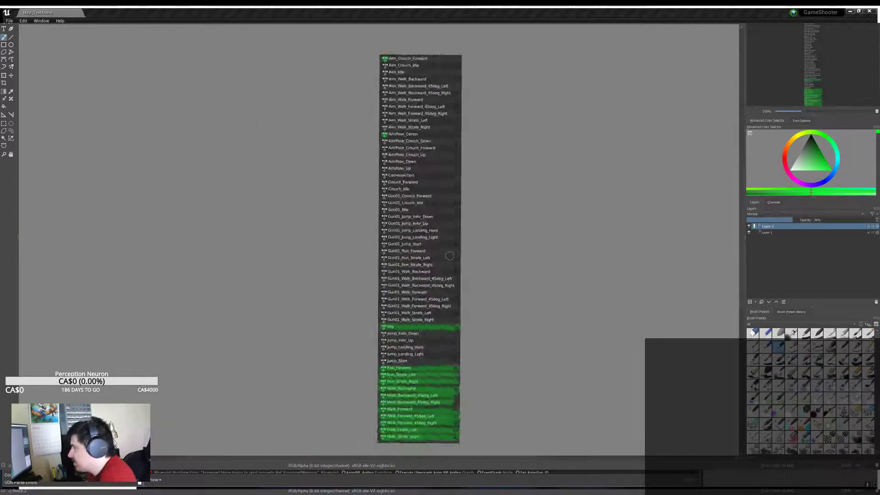
scroll(449, 256, "up", 2)
scroll(450, 256, "up", 1)
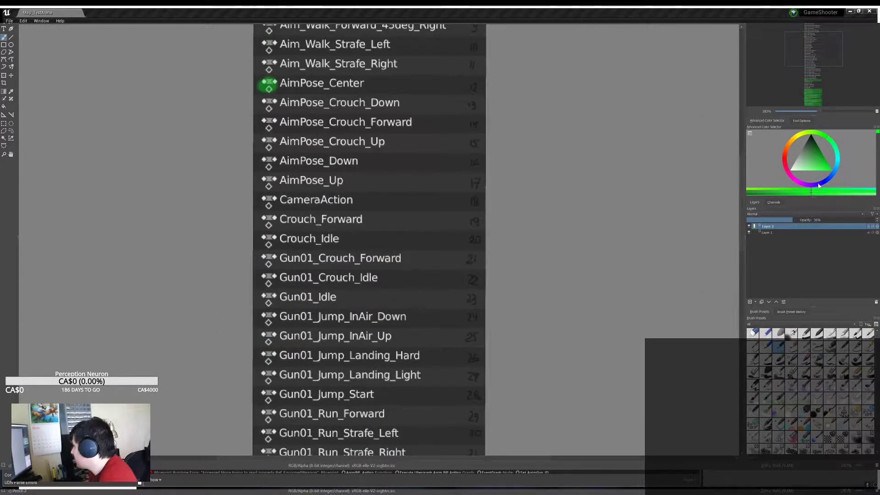
middle_click_drag(686, 200, 687, 402)
scroll(328, 336, "down", 3)
middle_click_drag(321, 454, 310, 206)
middle_click_drag(315, 246, 312, 320)
scroll(305, 325, "up", 1)
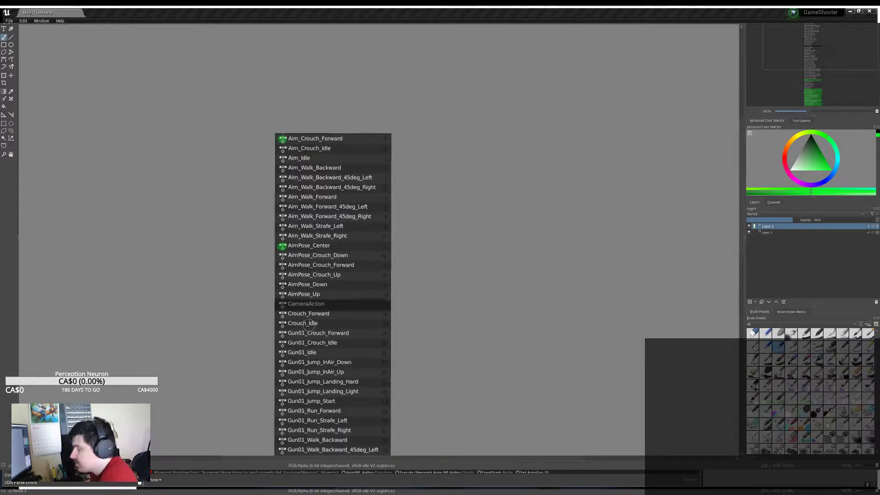
Step: Read down from the green Idle, Run and Walk rows to the checklist's end, then return to Blender
middle_click_drag(281, 232, 324, 112)
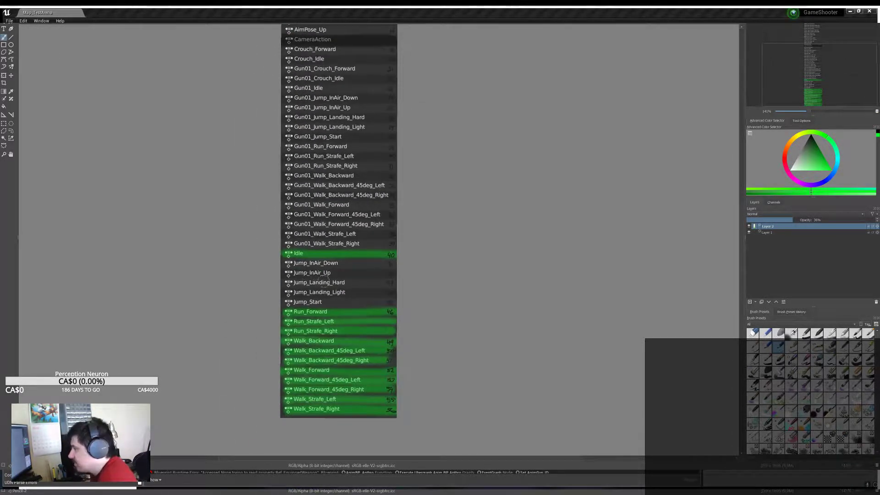
mouse_move(314, 281)
middle_mouse_down()
mouse_move(316, 192)
mouse_move(285, 285)
middle_mouse_up()
middle_click_drag(332, 140, 328, 257)
middle_click_drag(321, 390, 315, 270)
key("alt+Tab")
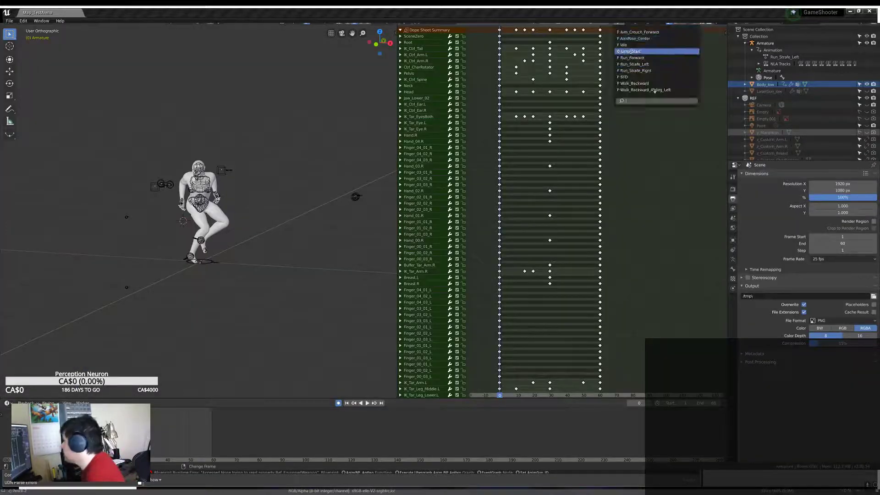
Step: Make Jump_Start the active action, set its end frame to 20 and select the right foot IK control
left_click(631, 52)
key("space")
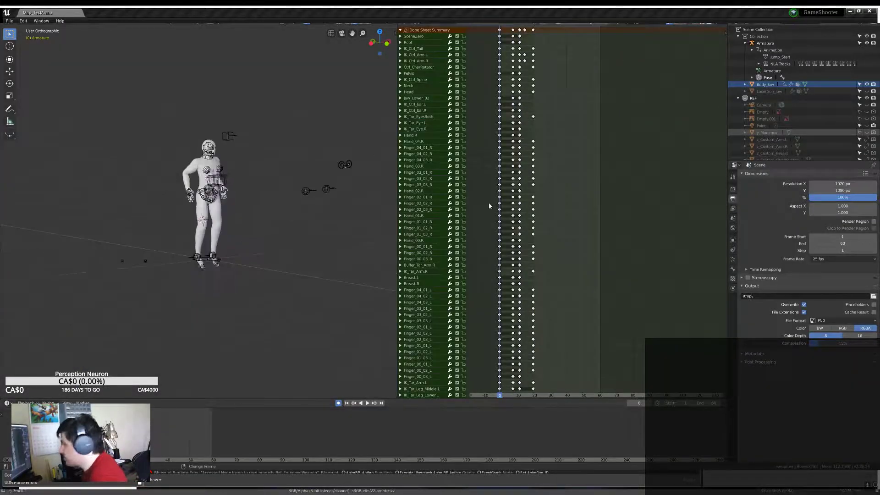
key("ctrl+End")
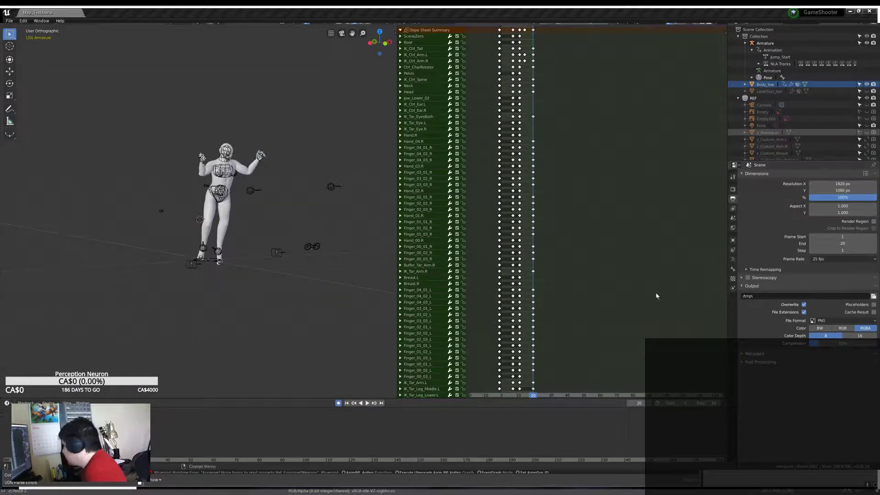
key("KP_3")
left_click(156, 288)
scroll(484, 275, "down", 5)
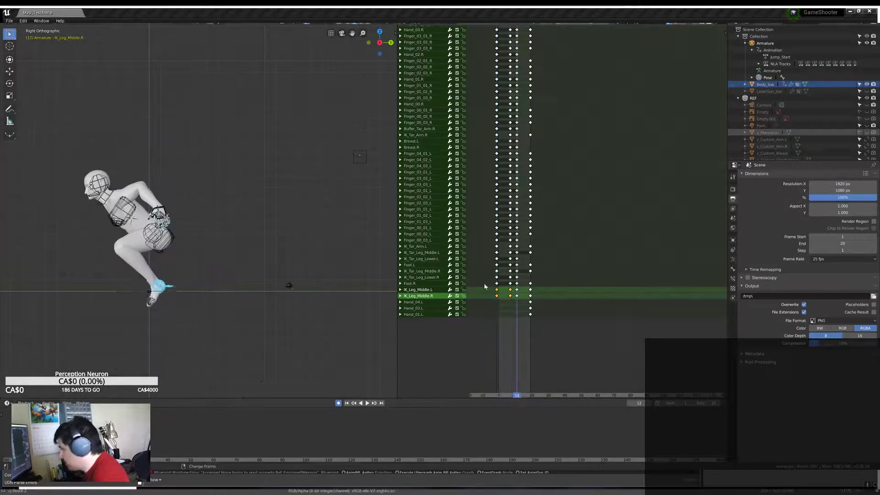
key("Escape")
key("KP_1")
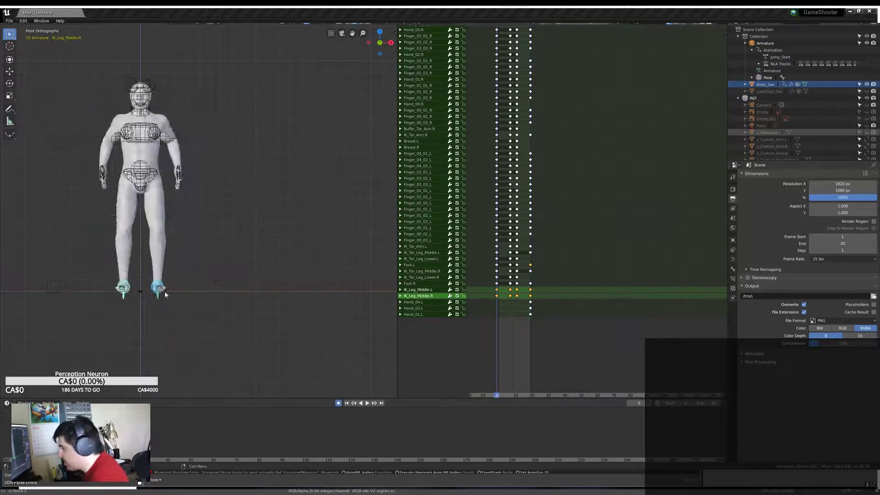
scroll(164, 294, "up", 3)
Step: At frame 12, select the IK leg controls and move them into the crouch pose
left_click(517, 273)
left_click(293, 278)
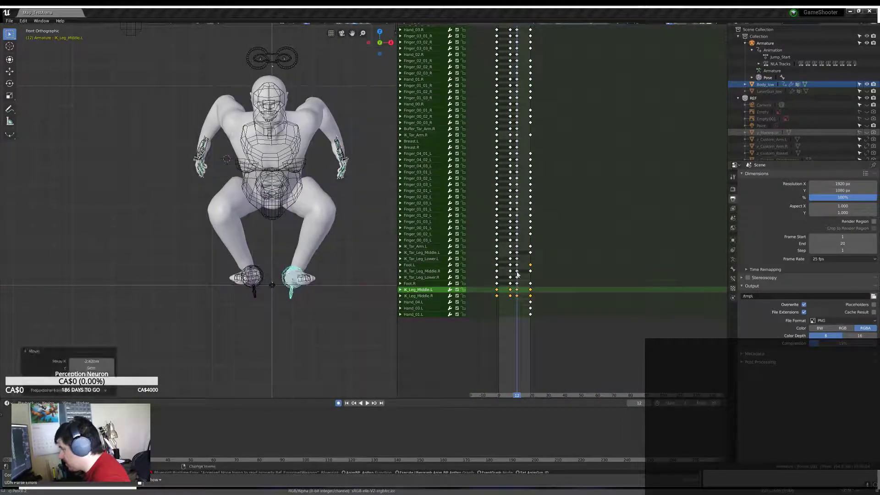
scroll(332, 284, "down", 4)
left_click(212, 218)
key("g")
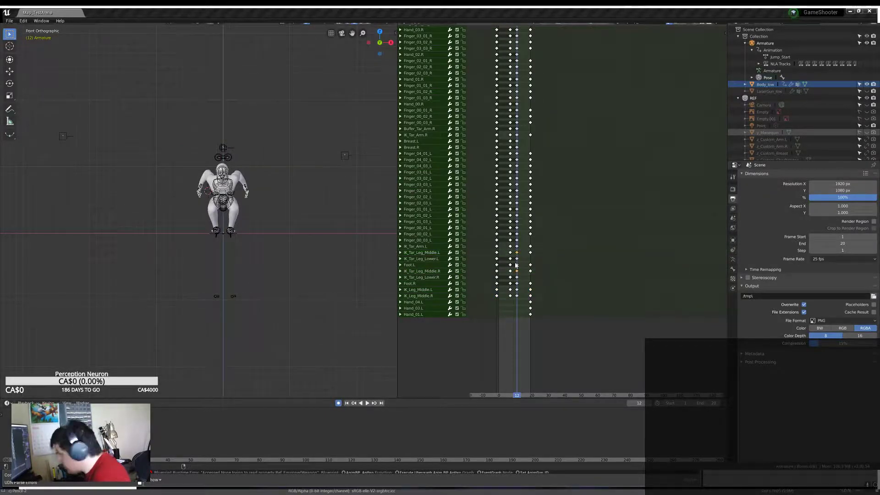
key("a")
key("space")
Step: Rotate both foot controls by -48.5° at frame 20, then undo the change back at frame 0
middle_click_drag(275, 229, 328, 312)
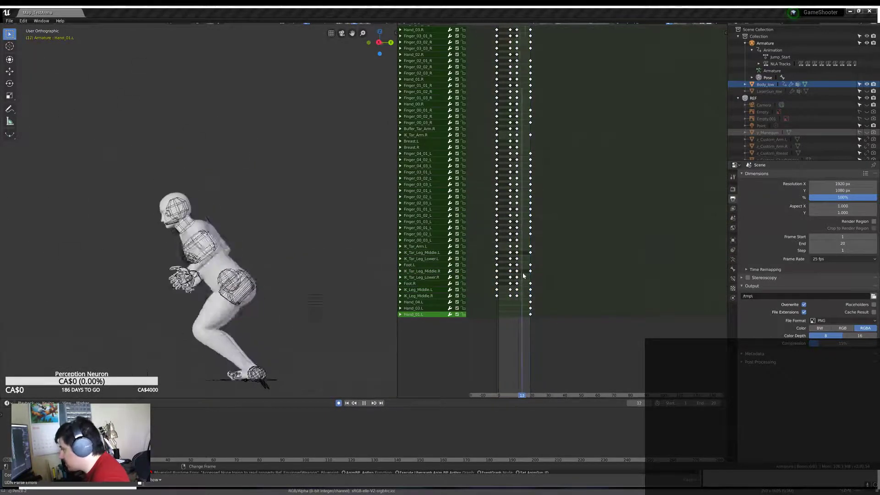
key("space")
key("KP_3")
left_click(257, 374)
key("r")
key("shift+Left")
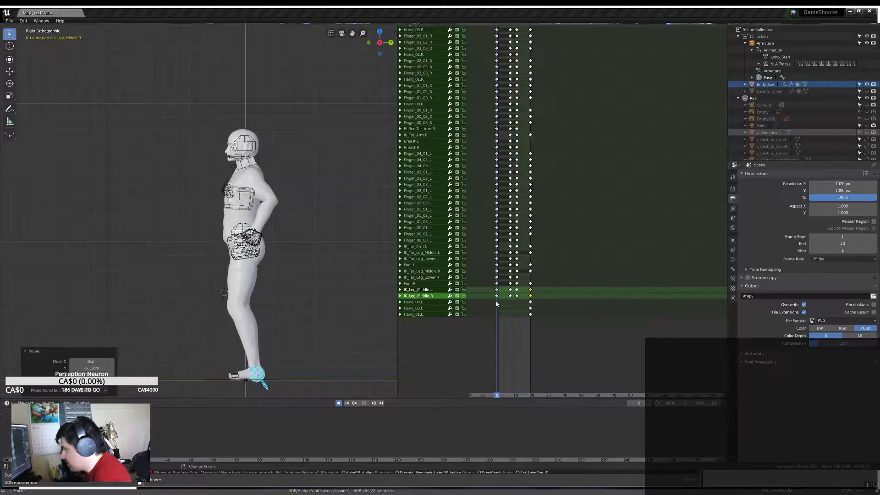
key("KP_1")
key("ctrl+z")
key("Home")
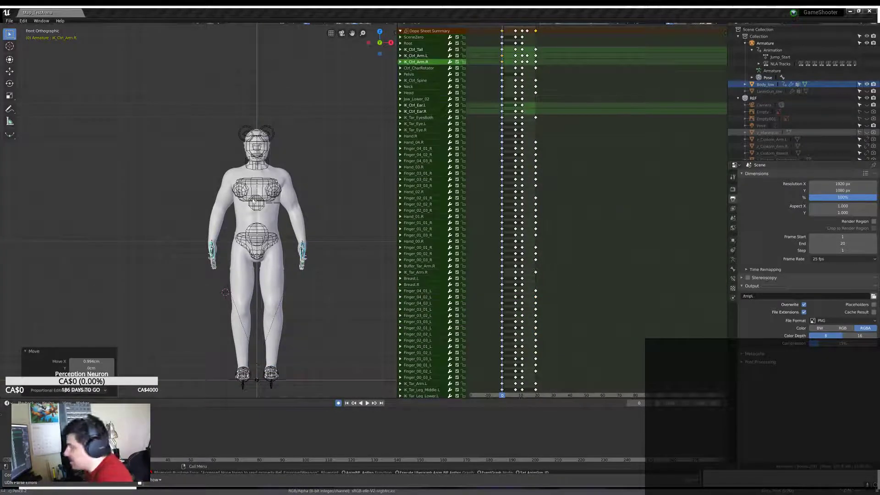
Step: Scrub between frames 8 and 20 and reposition the left foot control IK_Leg_Middle.L
key("space")
middle_click_drag(358, 209, 283, 244)
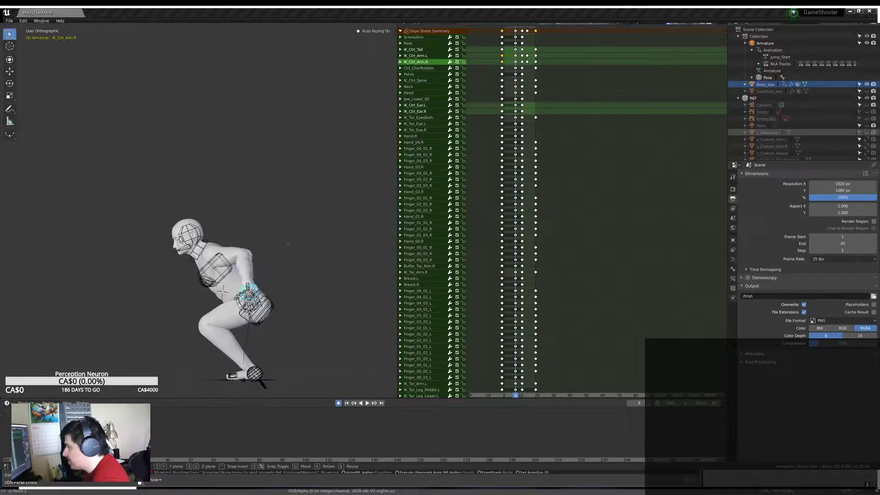
left_click_drag(527, 166, 536, 167)
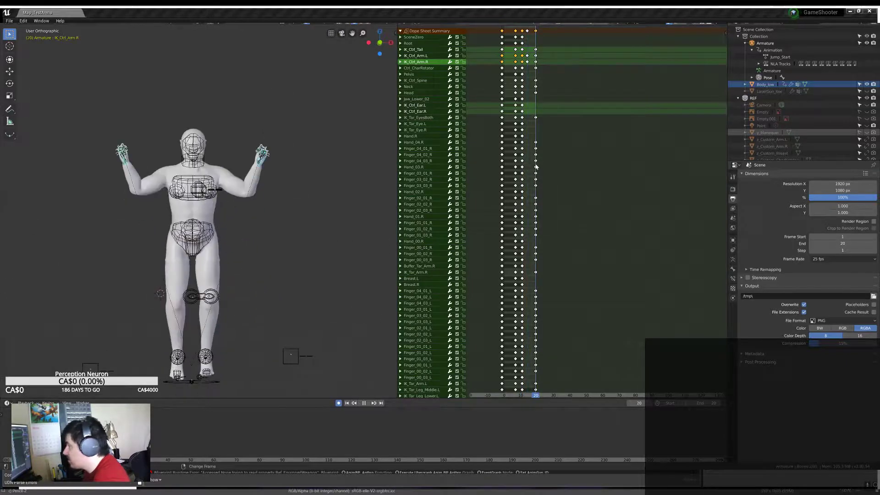
key("KP_3")
left_click(292, 353)
key("g")
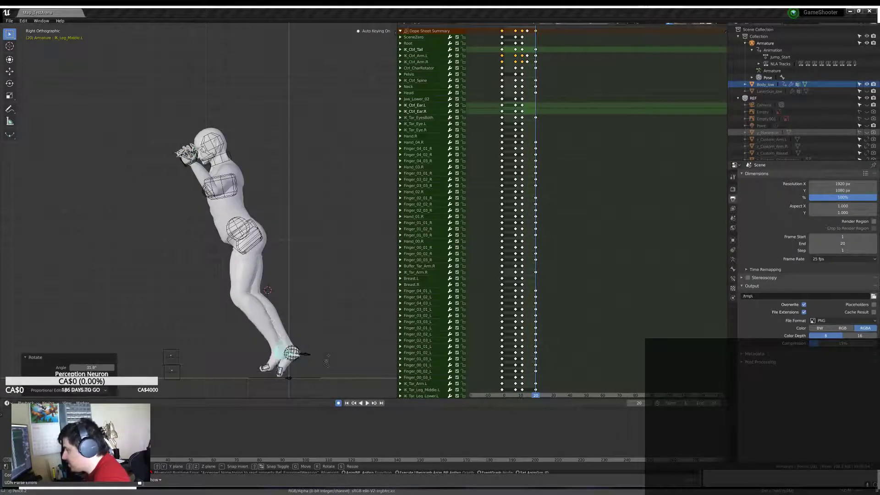
key("KP_1")
key("space")
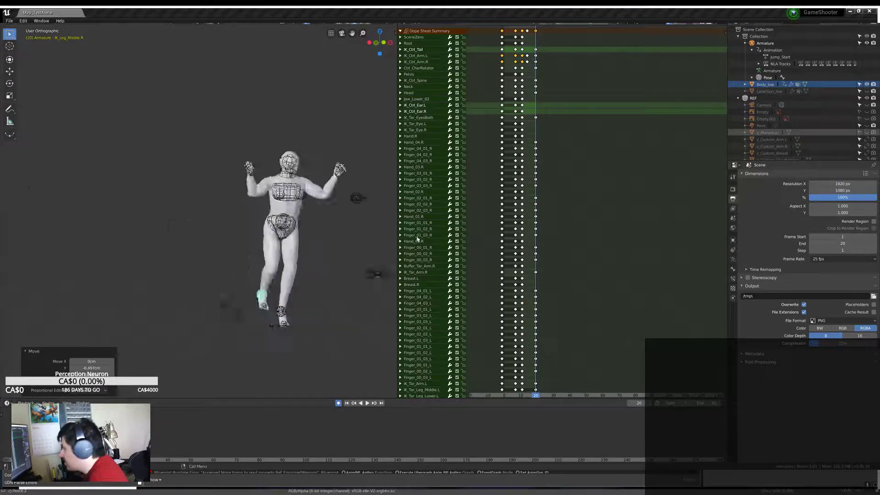
Step: Shift the left arm control IK_Ctrl_Arm.L 4.28 cm along X across frames 8 to 20
left_click(131, 177)
key("space")
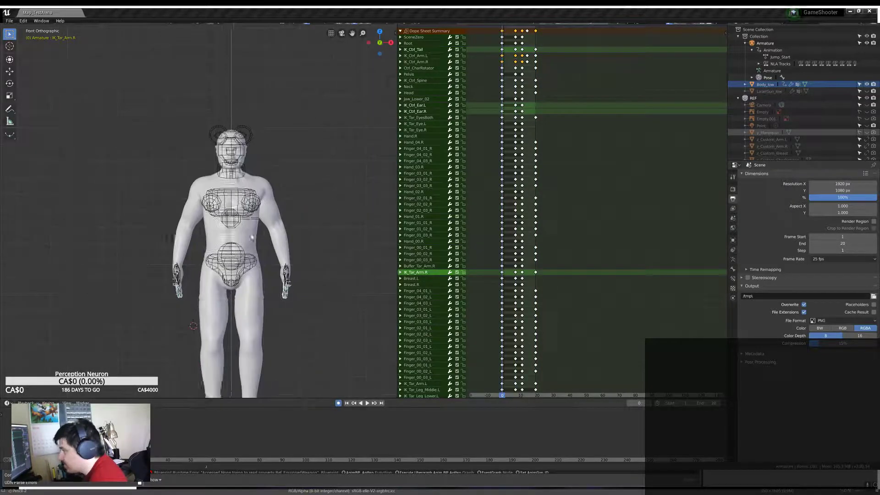
scroll(301, 278, "up", 5)
left_click(273, 293)
key("Up")
key("g")
left_click(168, 274)
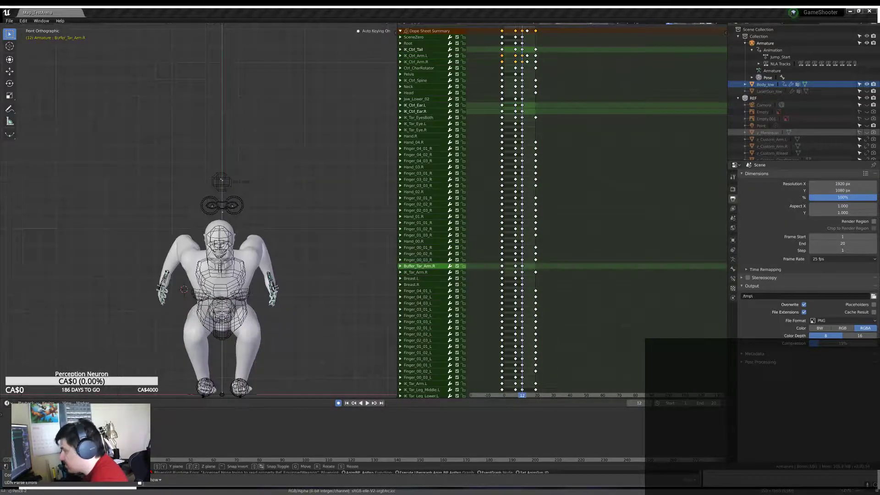
key("Up")
Step: Rotate the right arm control IK_Ctrl_Arm.R to raise the arms for the jump
mouse_move(169, 275)
middle_mouse_down()
mouse_move(162, 223)
mouse_move(220, 212)
mouse_move(167, 187)
mouse_move(193, 207)
middle_mouse_up()
left_click(98, 133)
key("r")
key("Escape")
scroll(197, 206, "down", 5)
scroll(197, 206, "down", 3)
left_click(366, 402)
Step: Bend the right leg via its knee control and inspect the pose at frame 20
key("KP_3")
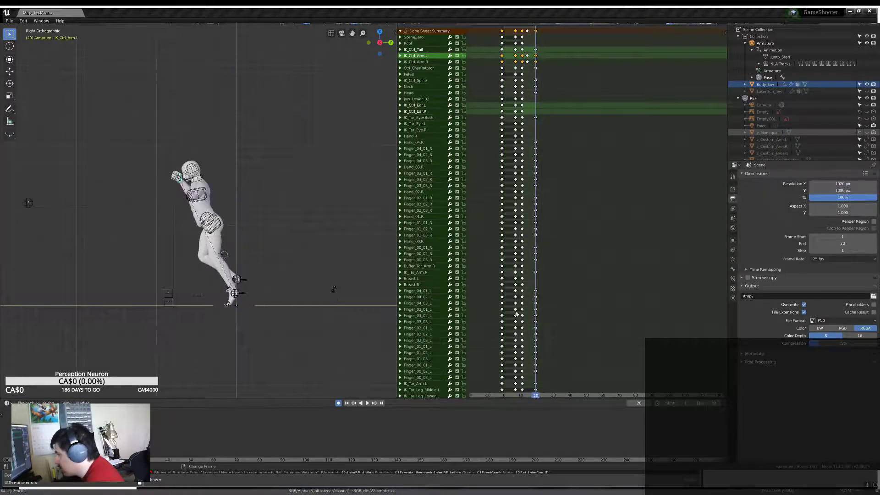
left_click_drag(236, 279, 219, 268)
key("space")
middle_click_drag(216, 284, 229, 294)
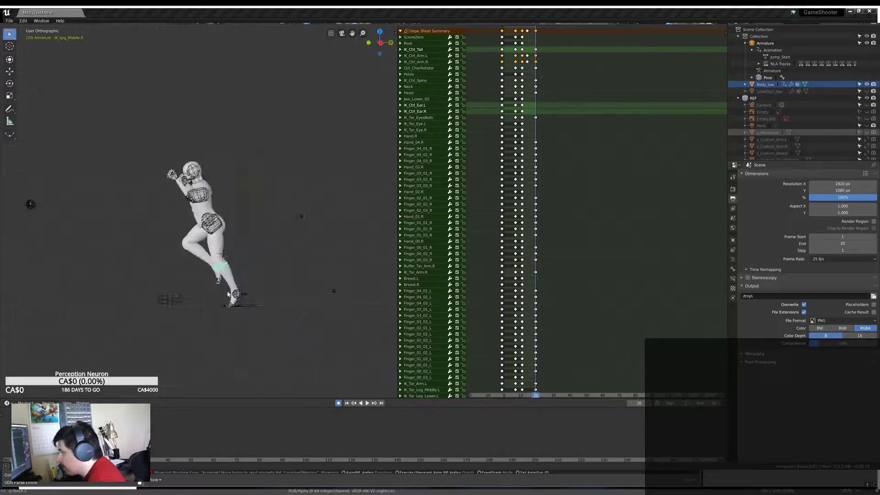
scroll(244, 249, "up", 3)
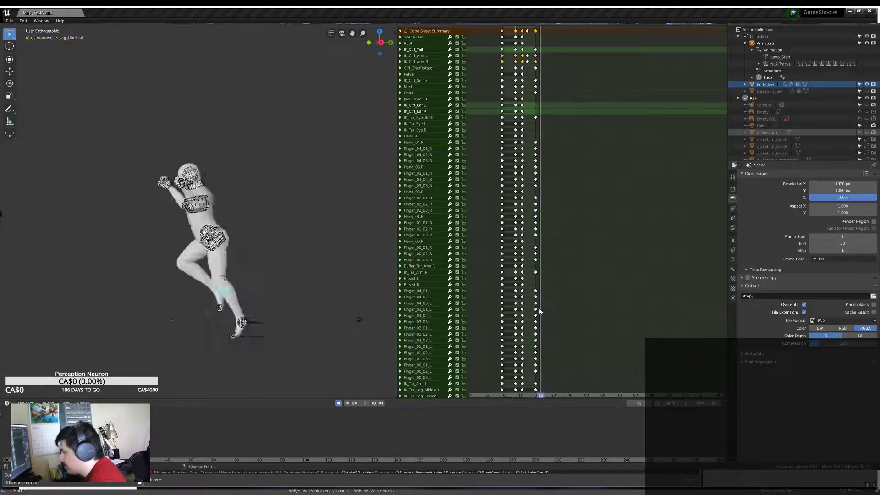
left_click(362, 402)
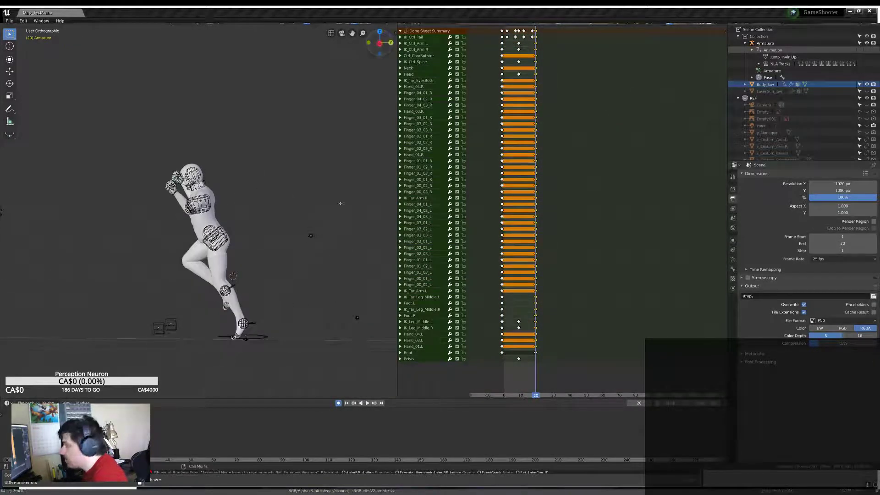
Step: Play Jump_InAir_Up and delete the existing frame-10 IK_Ctrl_Arm keyframes
key("space")
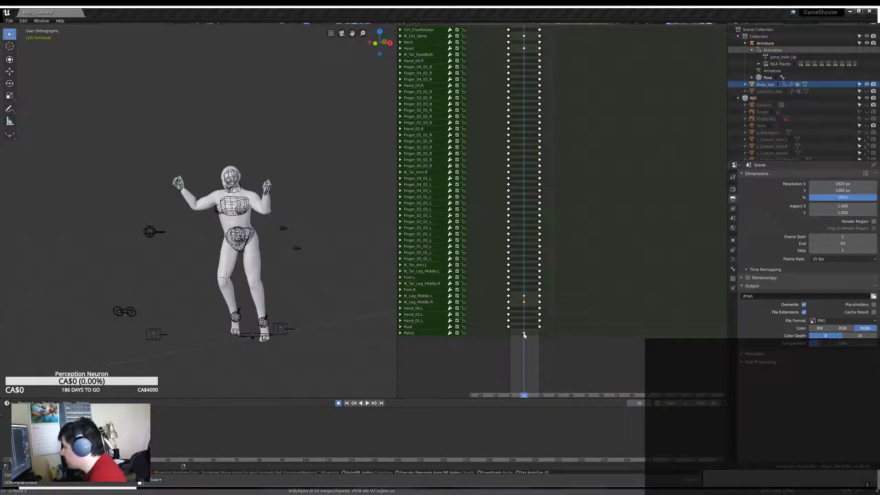
left_click(526, 301)
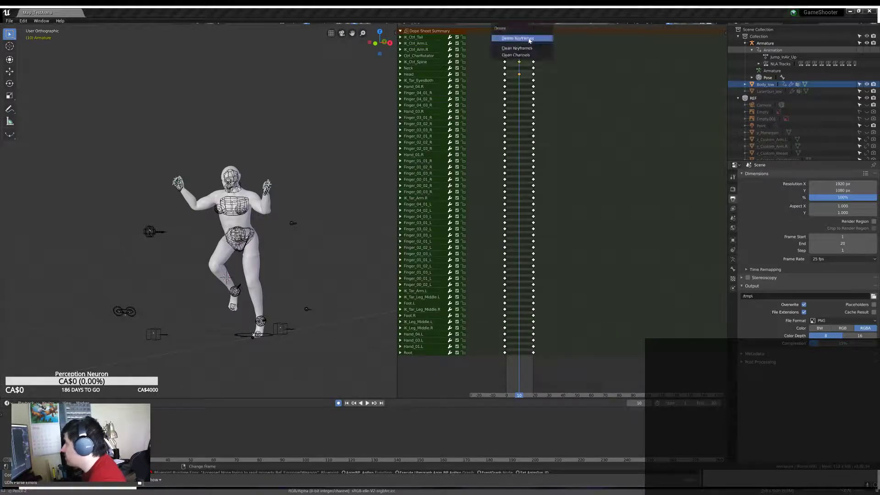
left_click(529, 39)
left_click(234, 290)
scroll(235, 290, "up", 5)
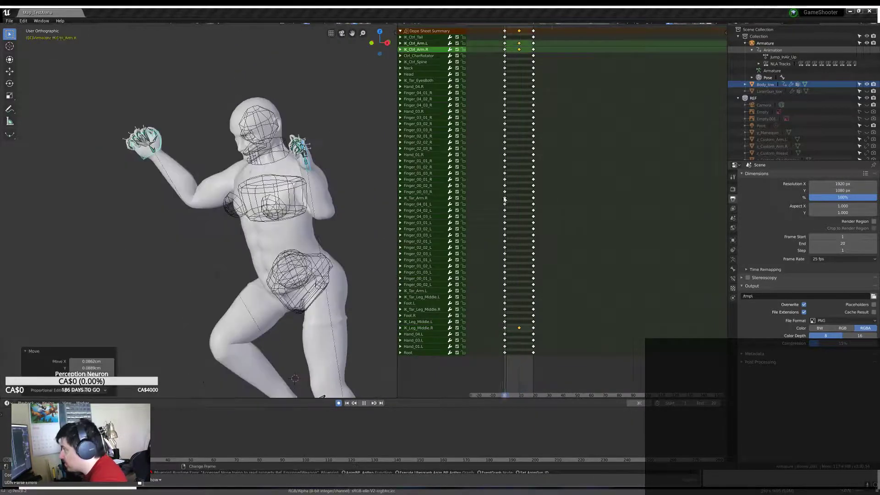
left_click(518, 49)
key("Delete")
Step: Select the left foot control IK_Leg_Middle.L and move to frame 10 with keyframes deselected
key("KP_1")
key("KP_3")
left_click(293, 323)
key("alt+a")
key("Up")
scroll(210, 224, "up", 4)
Step: Insert keyframes for the leg controls' mid-jump pose at frame 10
middle_click_drag(210, 224, 203, 173)
left_click(203, 173)
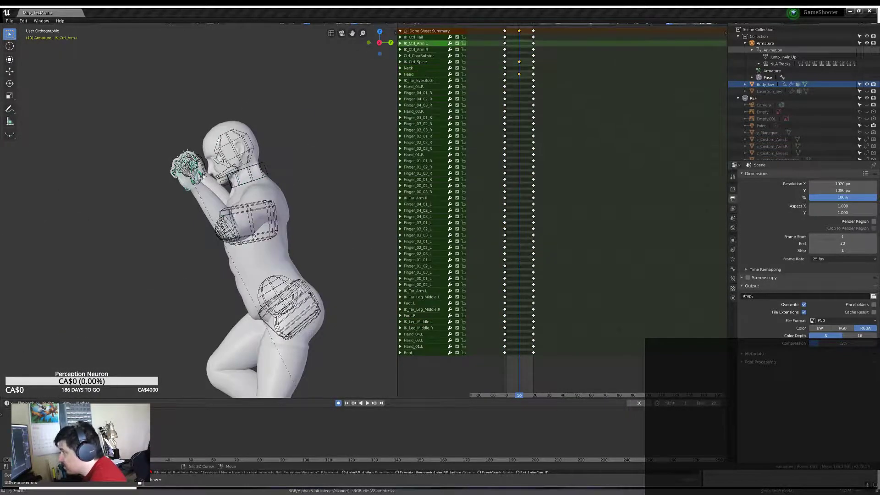
scroll(203, 173, "down", 3)
key("i")
left_click(275, 348)
key("i")
Step: Play back the jump to check it, then select every keyframe in the action
key("space")
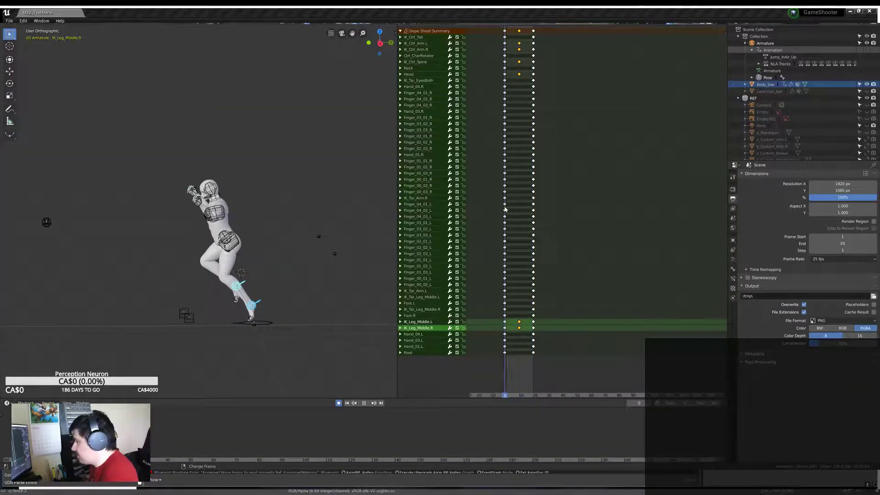
left_click(363, 402)
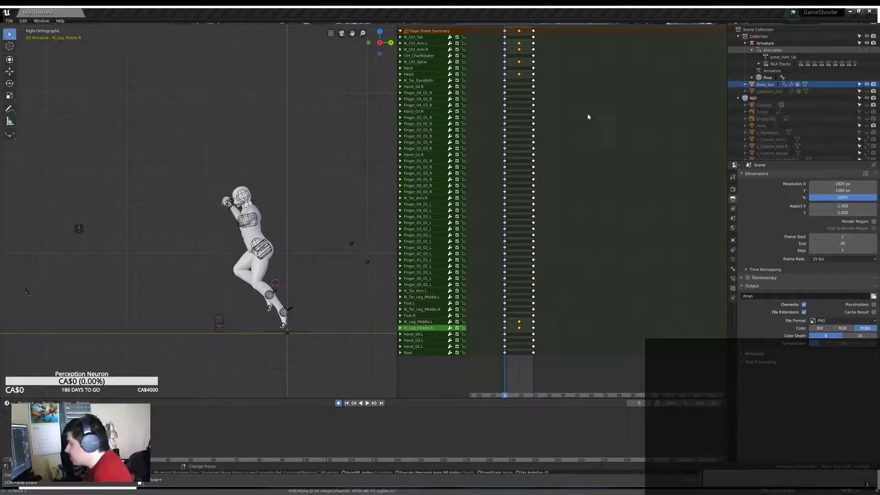
left_click(506, 31)
key("a")
Step: Switch to the Jump_InAir_Down action and undo a trial rotation of the root control
left_click(622, 24)
left_click(651, 50)
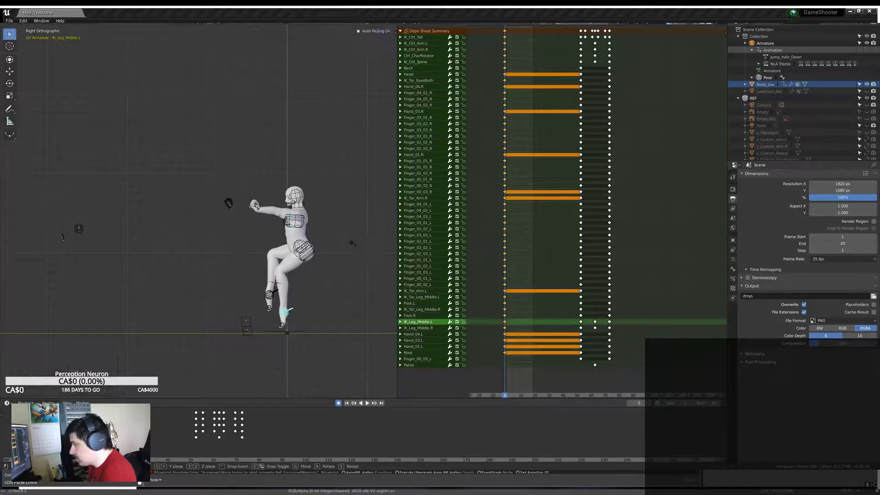
middle_click_drag(275, 229, 242, 192, "shift")
left_click(418, 55)
key("r")
left_click(338, 190)
key("ctrl+z")
Step: Adjust the right hand control for the mid-jump pose, shifting it sideways and rotating it
key("KP_1")
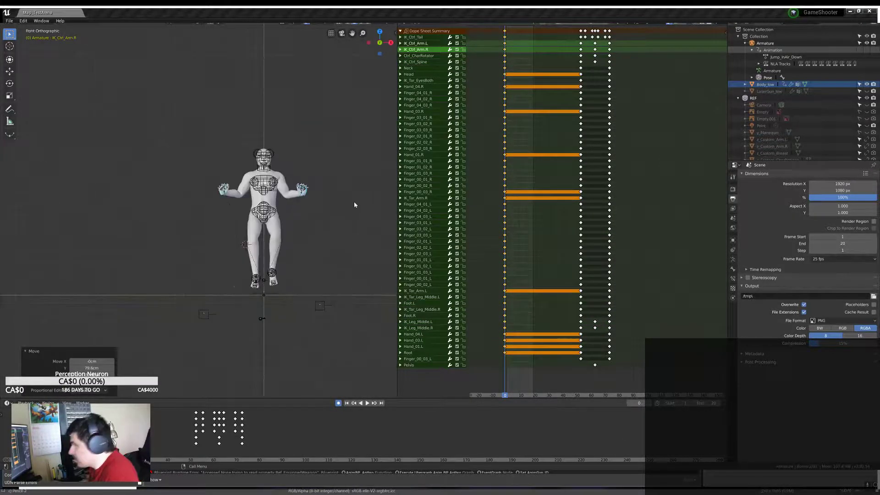
scroll(354, 201, "up", 4)
left_click_drag(153, 191, 167, 190)
middle_click_drag(174, 201, 209, 220)
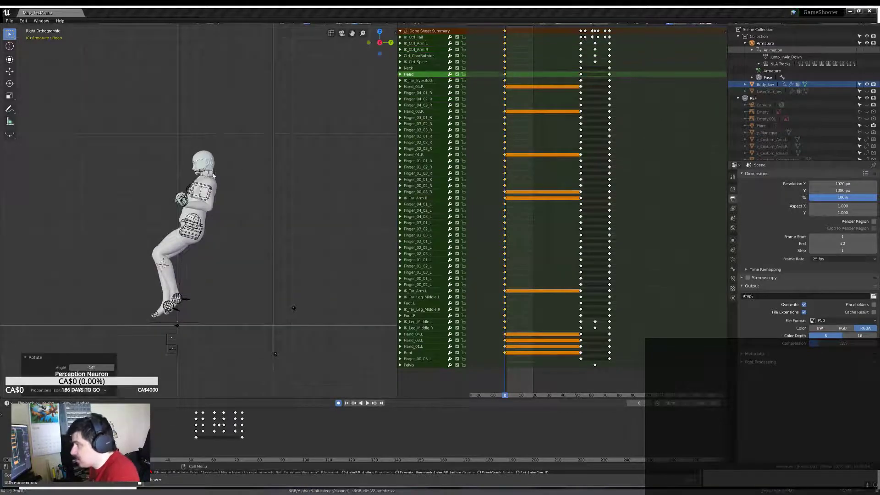
scroll(171, 208, "up", 2)
left_click(177, 265)
middle_click_drag(192, 238, 238, 180)
scroll(238, 180, "up", 3)
left_click(294, 196)
mouse_move(294, 196)
middle_mouse_down()
mouse_move(243, 286)
mouse_move(227, 251)
mouse_move(231, 209)
mouse_move(257, 259)
mouse_move(337, 313)
middle_mouse_up()
Step: Undo the stray keyframe edits so only the keys at frames 0 and 20 remain
left_click(228, 251)
left_click(231, 208)
scroll(338, 314, "down", 5)
key("KP_3")
scroll(183, 229, "up", 5)
key("Up")
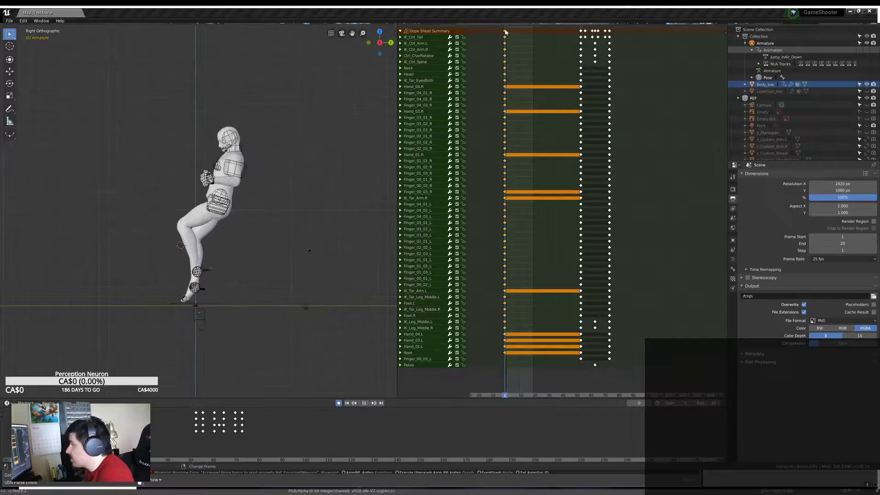
key("Down")
key("KP_1")
key("ctrl+z")
key("ctrl+z")
key("ctrl+z")
key("ctrl+z")
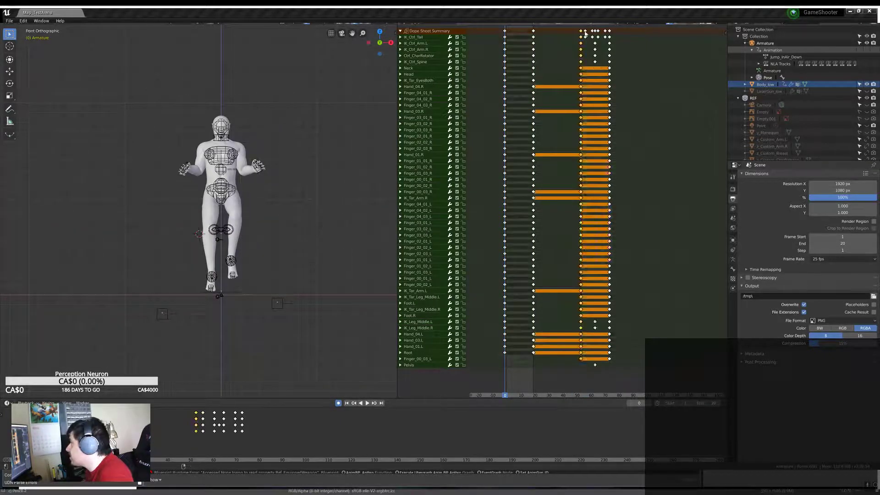
key("ctrl+z")
Step: Key the current pose at frame 10 and undo the extra head key
middle_click_drag(344, 236, 353, 221)
key("KP_3")
scroll(197, 206, "up", 3)
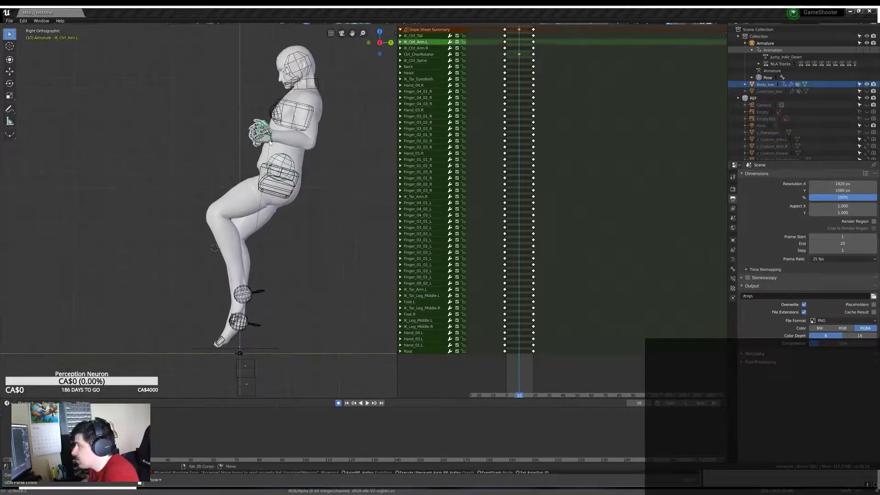
key("i")
key("Right")
key("Right")
key("Right")
key("ctrl+z")
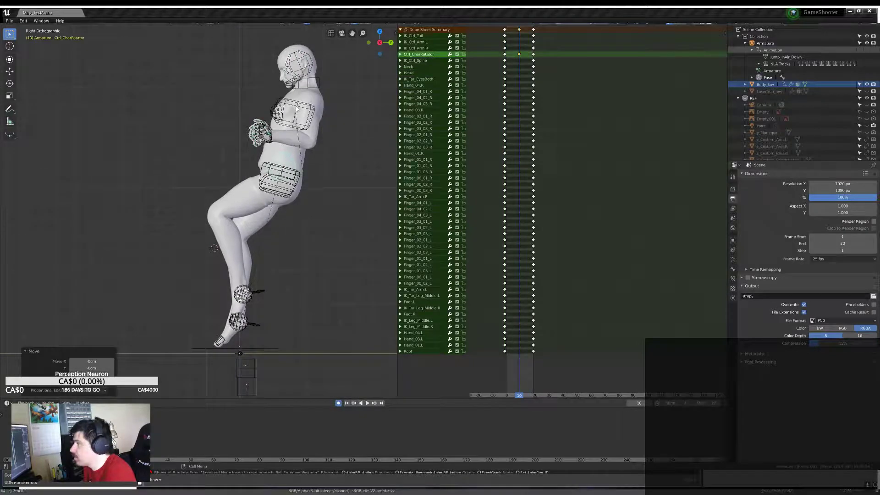
key("ctrl+z")
key("ctrl+z")
Step: Restore the frame-10 leg keys, review the jump playback, and load Jump_Landing_Light
key("space")
key("ctrl+shift+z")
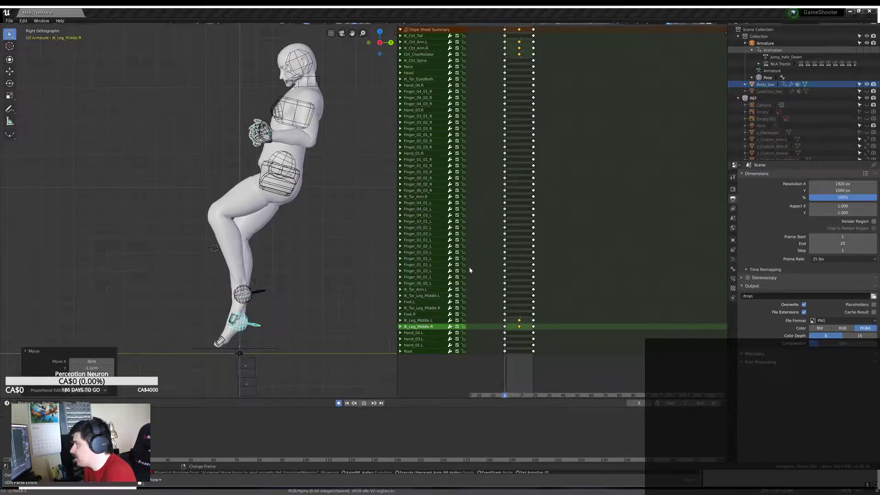
key("ctrl+shift+z")
key("space")
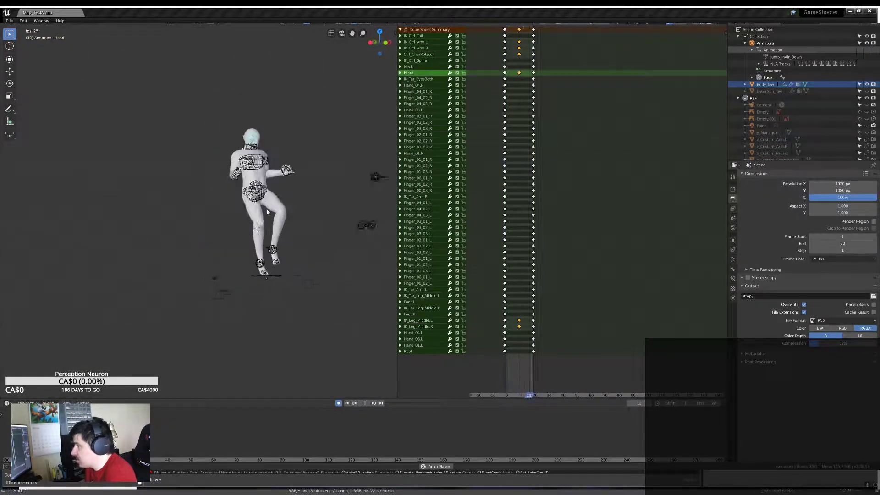
key("Escape")
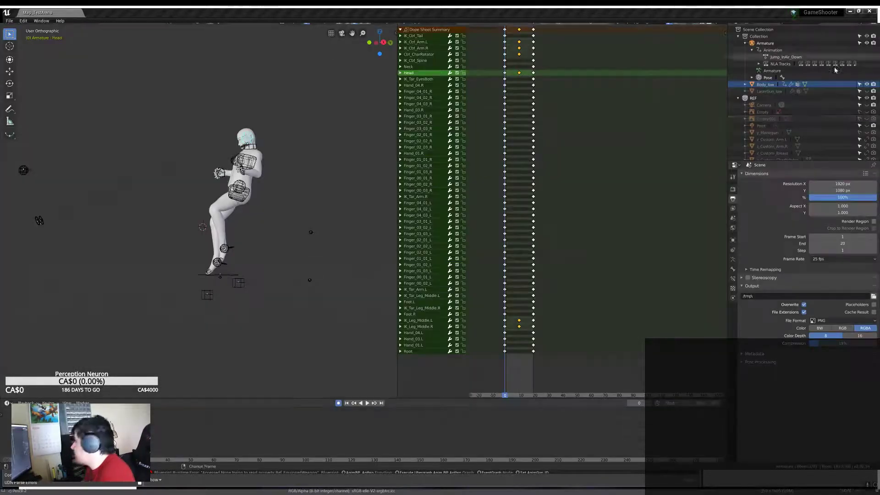
middle_click_drag(206, 190, 239, 183)
scroll(220, 192, "up", 3)
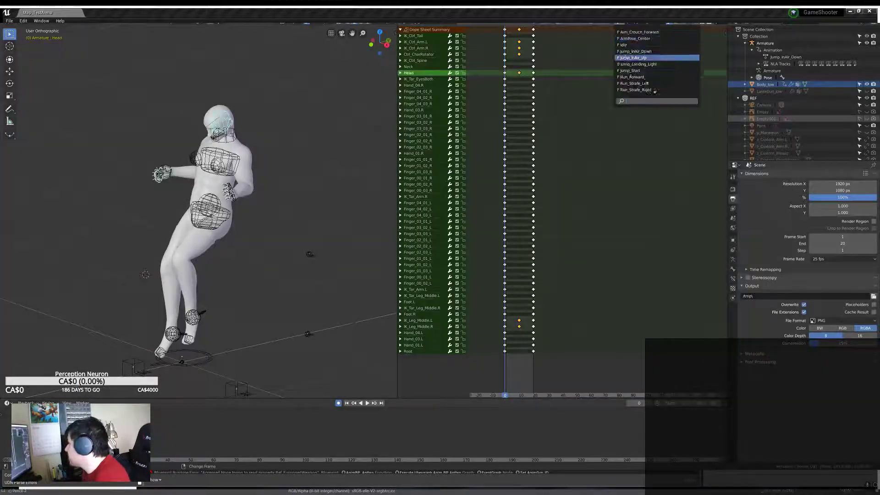
left_click(632, 55)
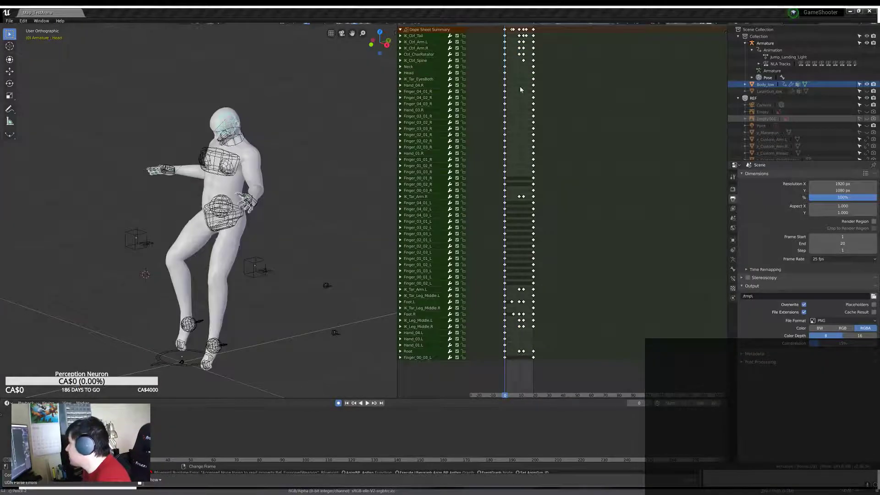
Step: Play Jump_Landing_Light, compare it against the Idle action, then switch back to it
left_click(621, 23)
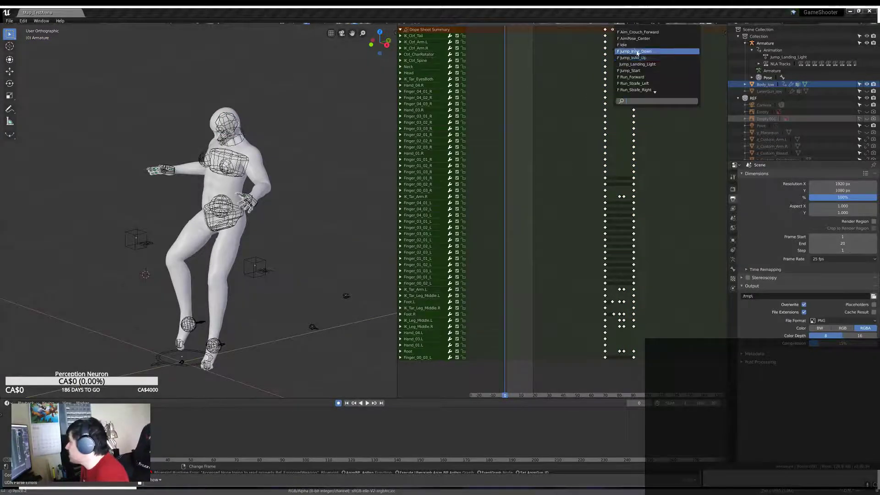
left_click(651, 55)
key("space")
left_click(623, 24)
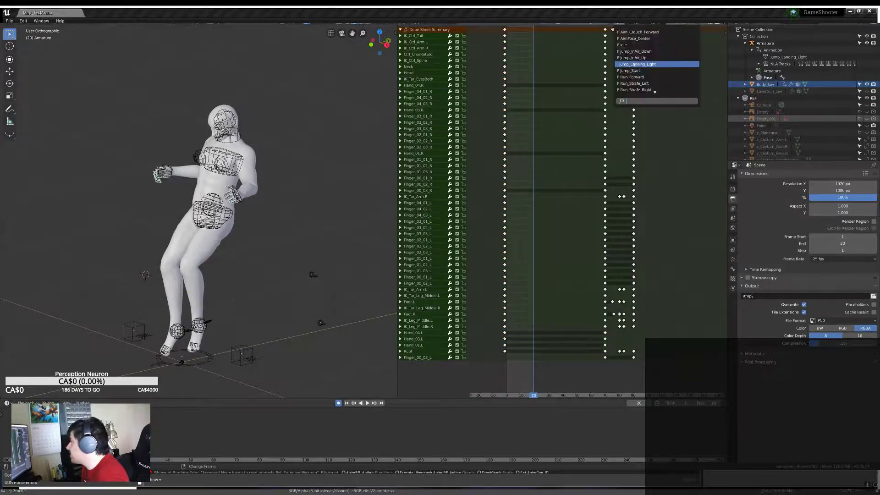
left_click(655, 82)
left_click(623, 24)
left_click(632, 55)
key("space")
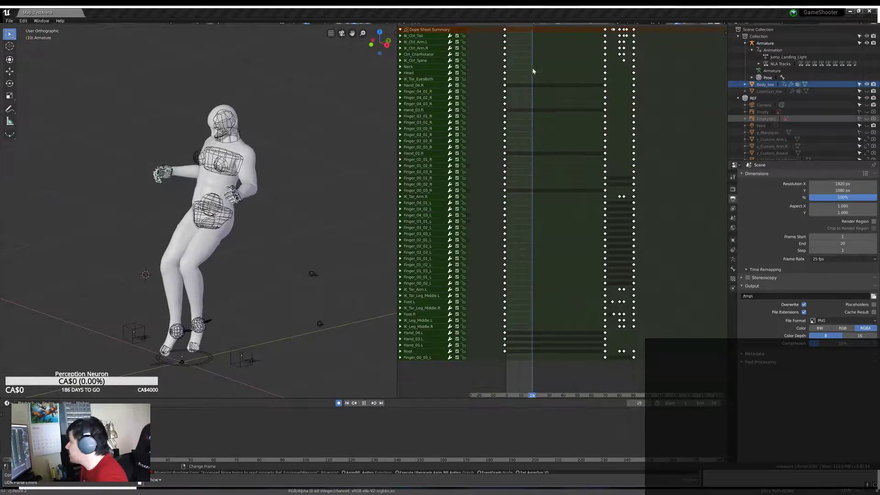
Step: In side view, lower the body and re-key the landing poses across frames 0–17
key("KP_3")
left_click_drag(605, 157, 532, 197)
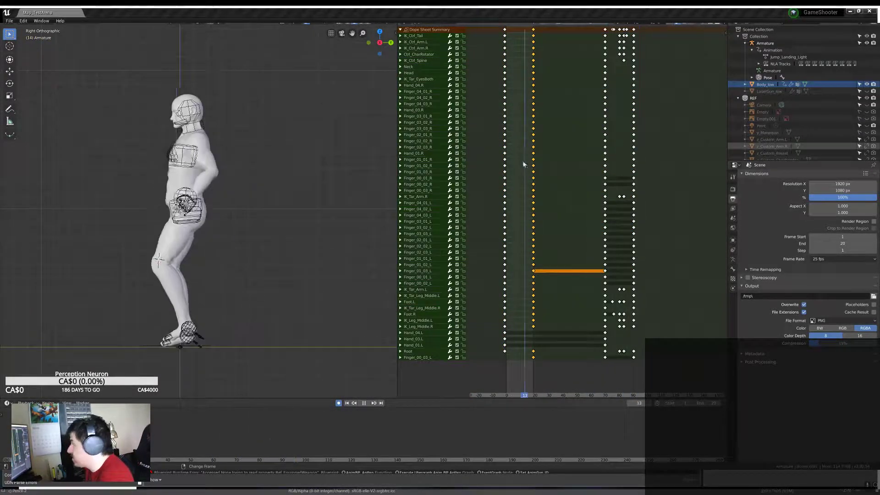
key("space")
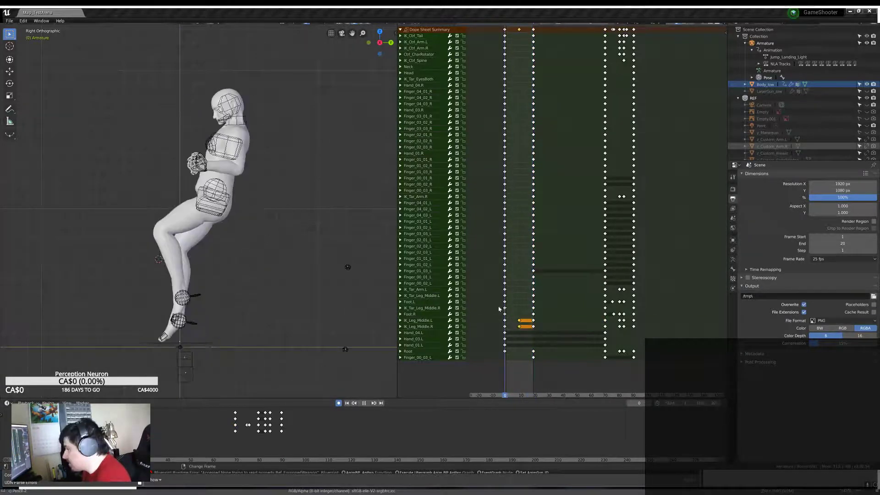
key("space")
key("g")
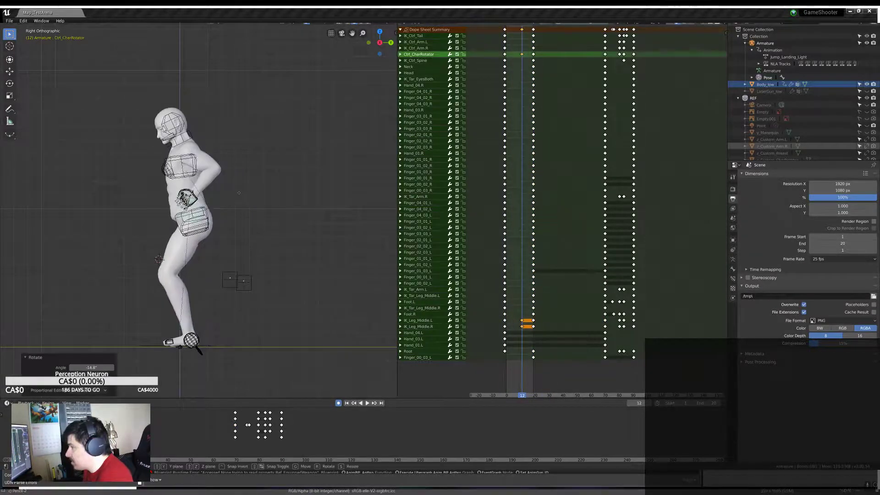
left_click(506, 30)
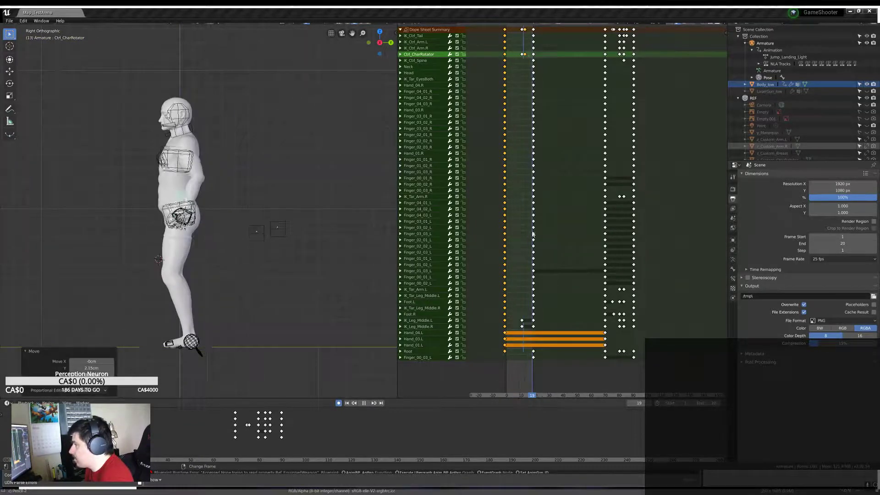
left_click(522, 65)
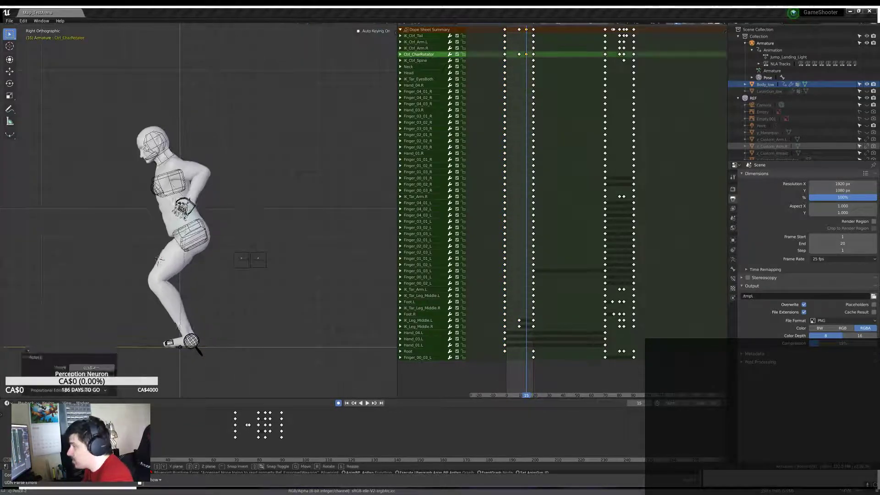
key("g")
left_click(529, 179)
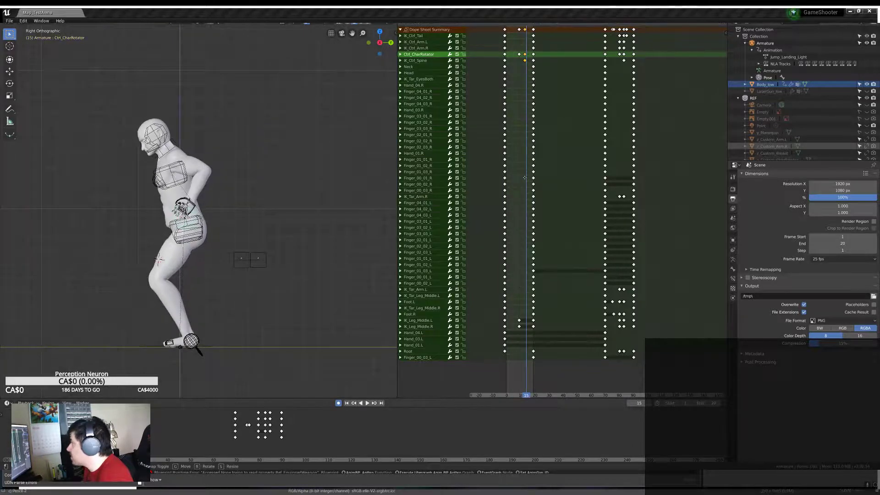
left_click(510, 67)
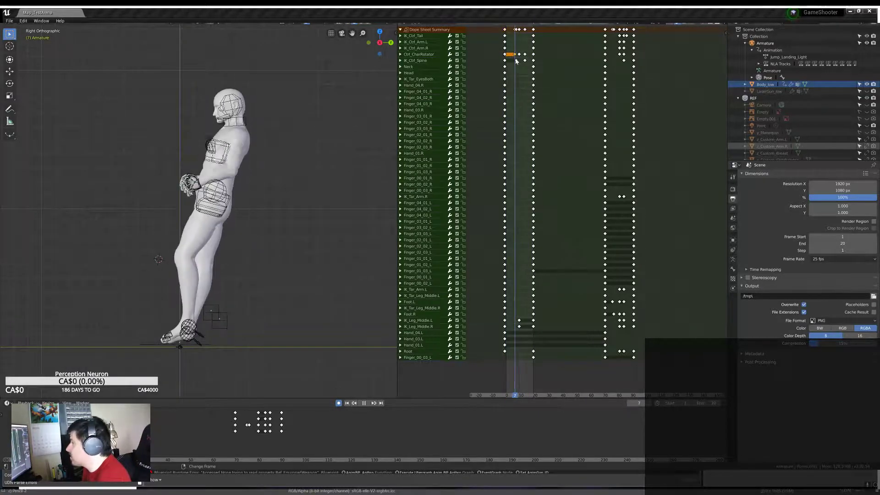
left_click(503, 109)
Step: Play back and scrub the reworked landing, checking it from the front
key("space")
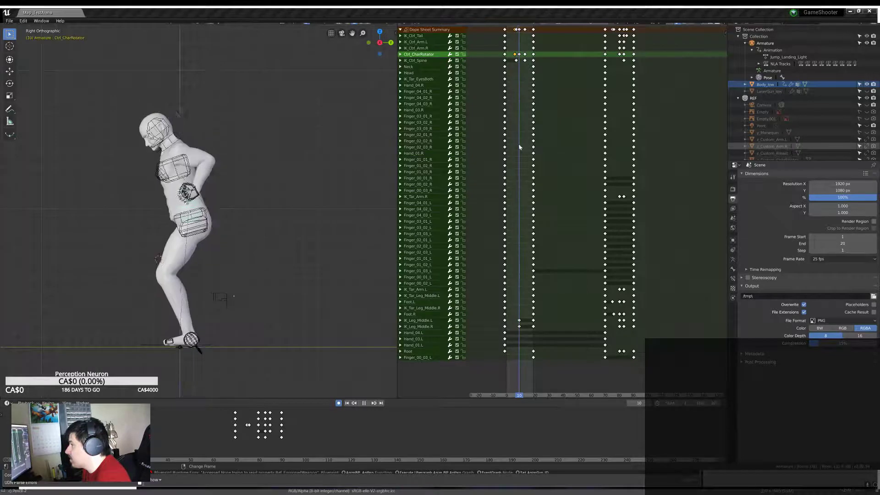
left_click_drag(514, 146, 536, 160)
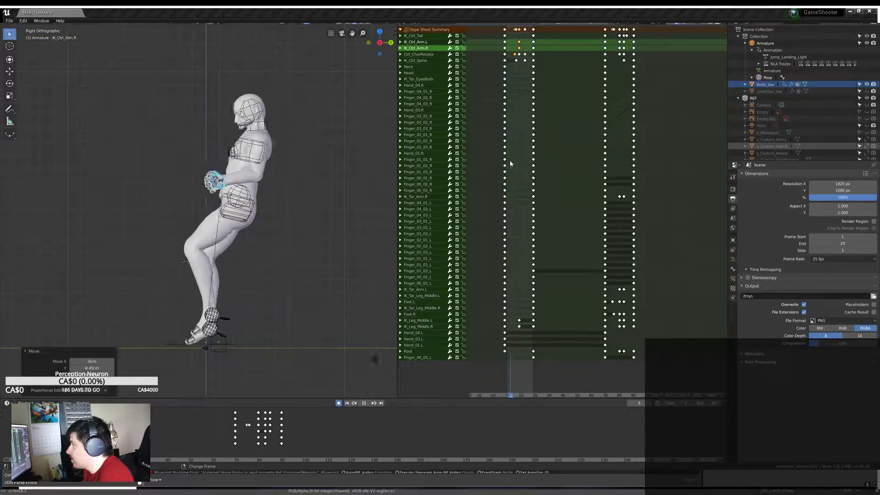
left_click(516, 49)
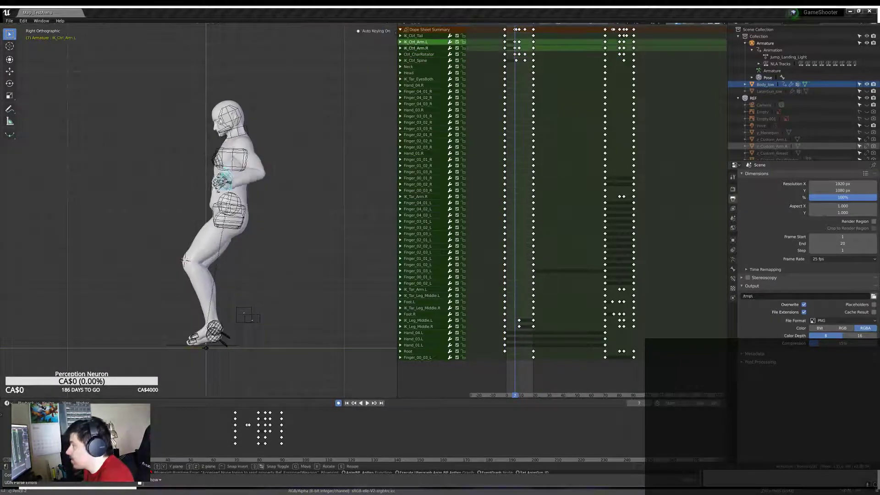
left_click(367, 402)
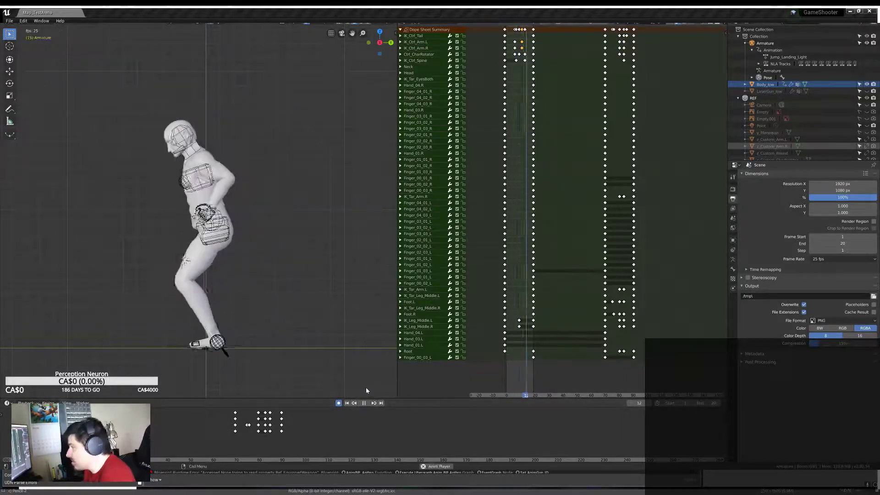
middle_click_drag(321, 229, 376, 220)
key("Escape")
left_click(611, 31)
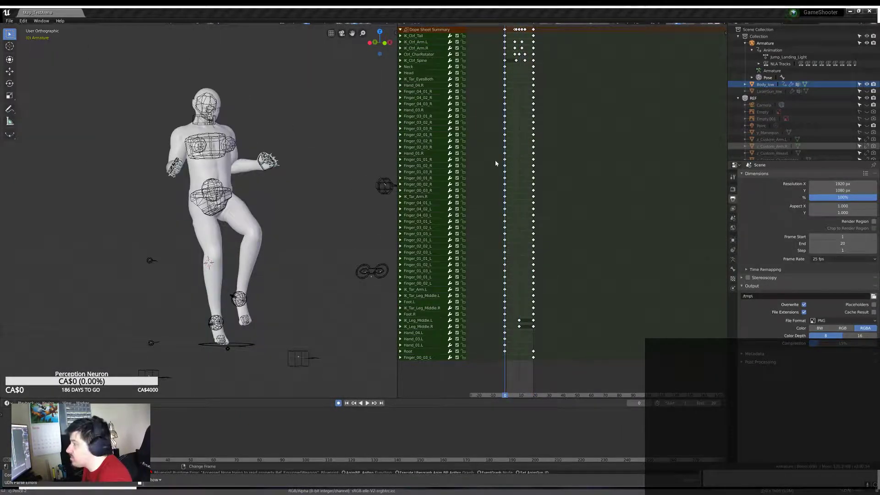
Step: Check the animation checklist in Krita, then return to Blender's action list
key("alt+Tab")
scroll(362, 239, "up", 5)
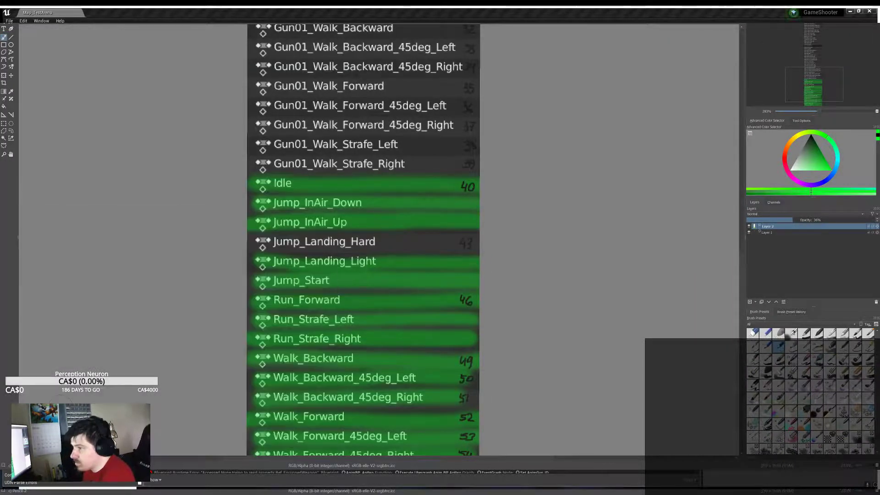
key("alt+Tab")
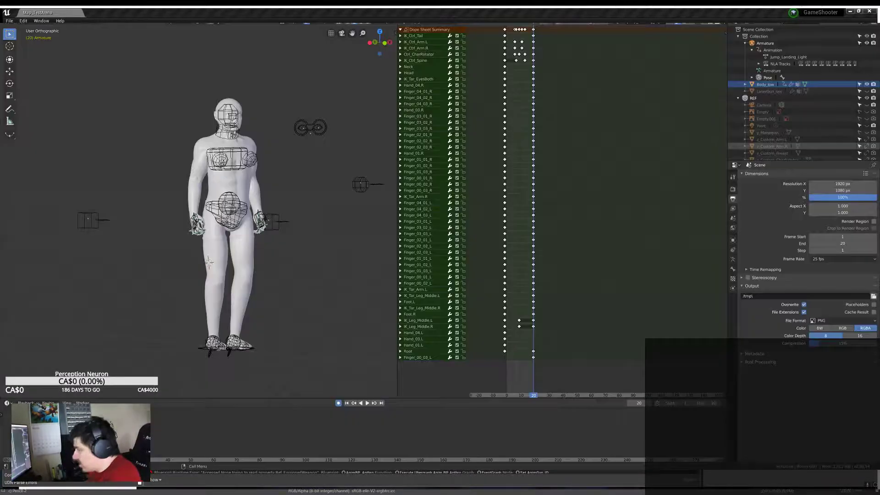
left_click(605, 28)
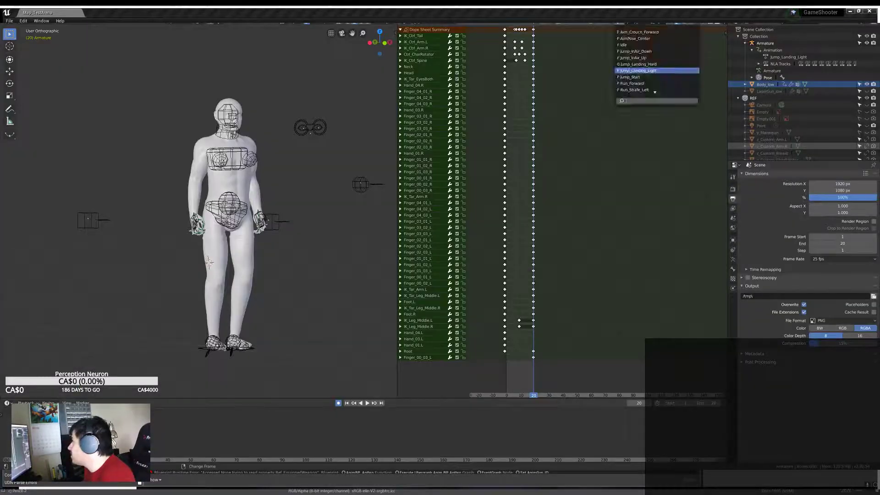
Step: Append Jump_Landing_Hard from the library and make it the rig's active action
left_click(637, 64)
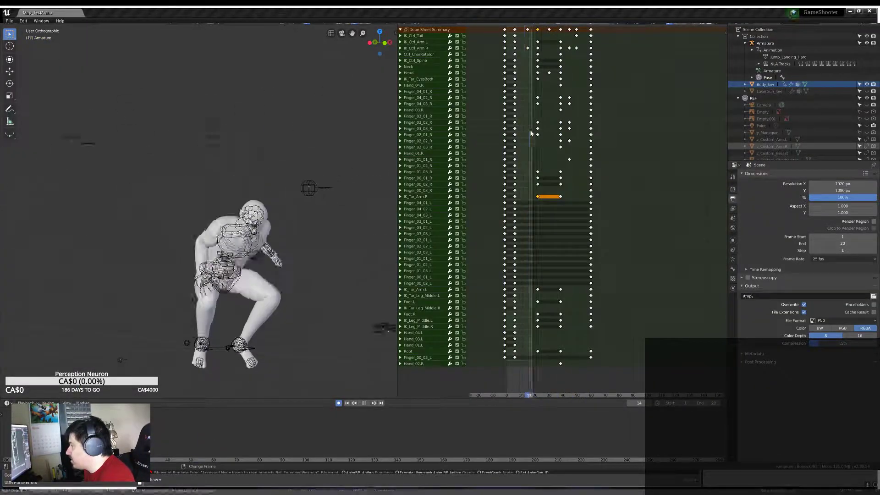
left_click(614, 133)
scroll(613, 133, "down", 3)
left_click(605, 28)
left_click(642, 51)
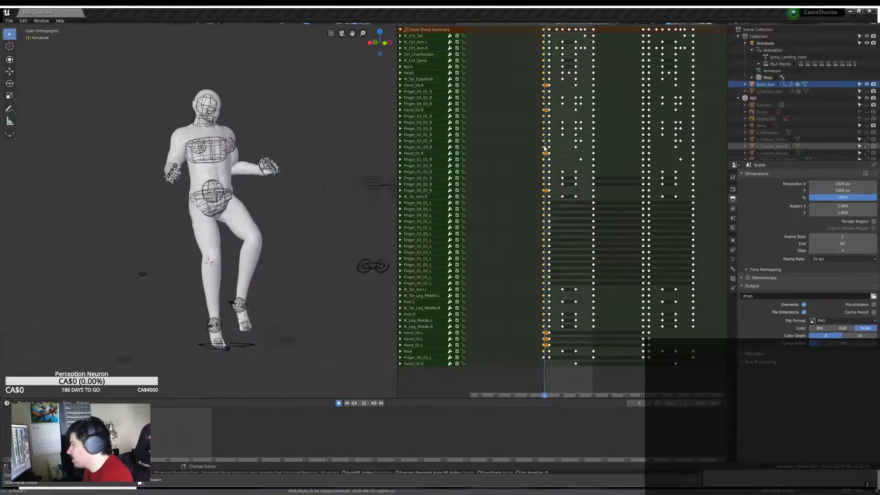
key("ctrl+z")
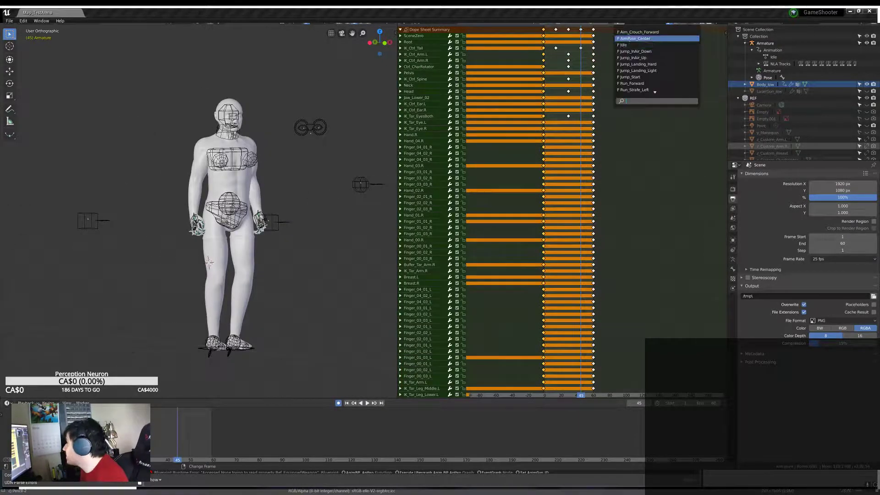
left_click(637, 64)
Step: Move the right middle leg IK control from the side view and replay to frame 23
left_click(243, 346)
key("KP_3")
key("g")
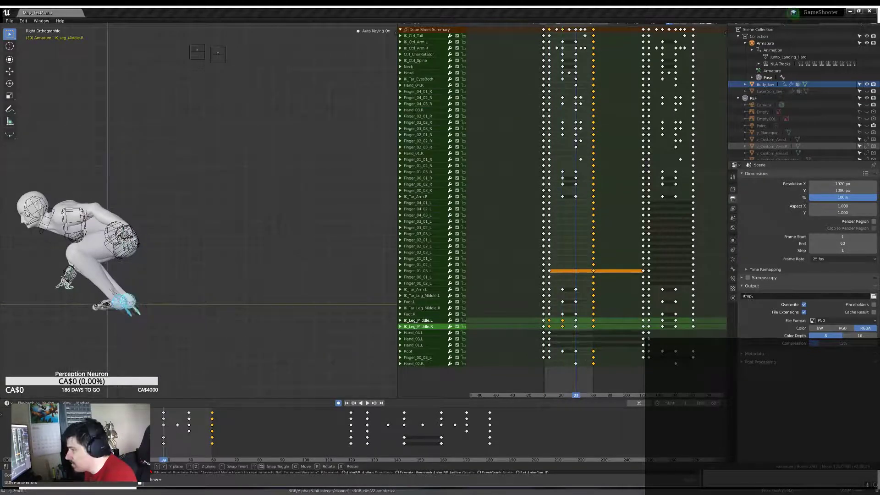
key("KP_1")
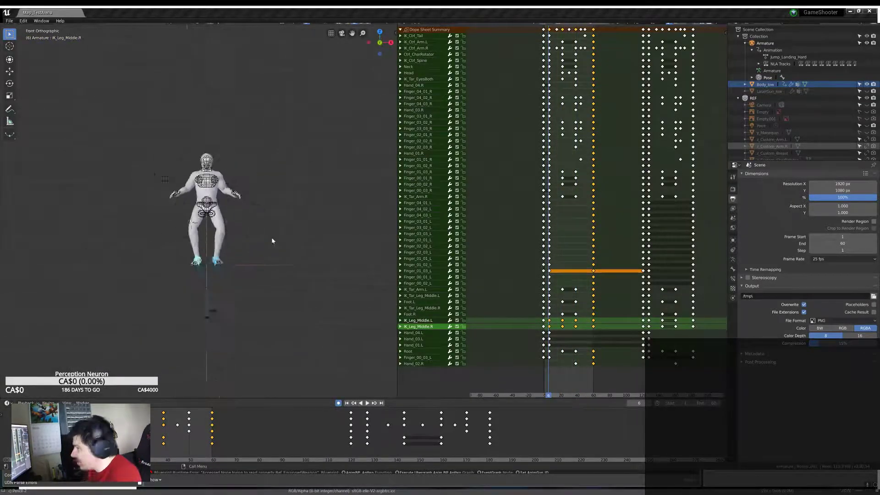
key("space")
left_click(545, 324)
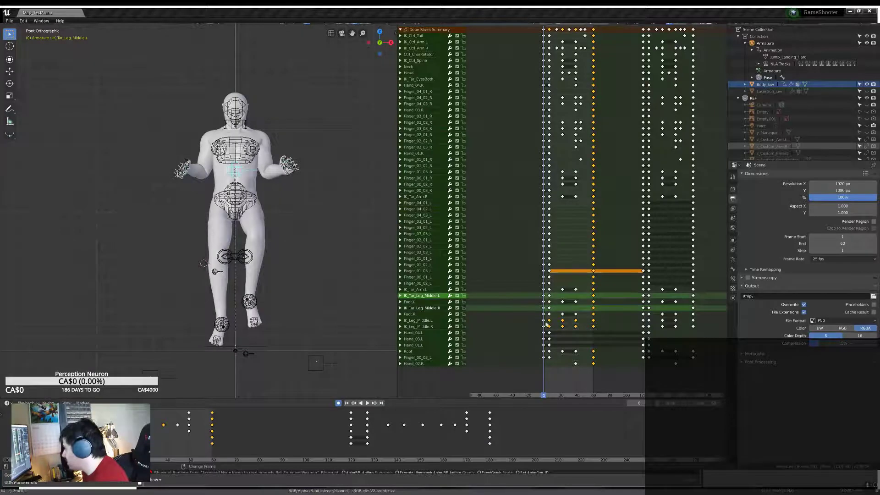
key("space")
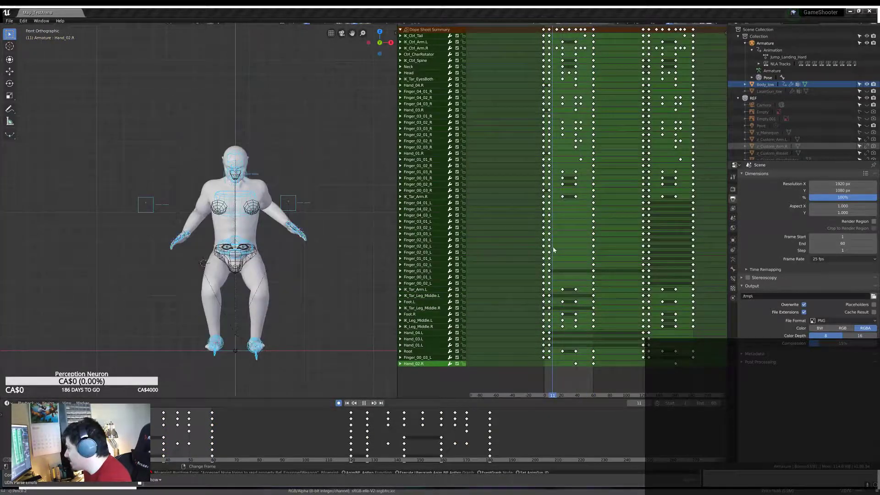
key("space")
Step: Reposition and key the right arm IK control, then review the animation
middle_click_drag(294, 271, 275, 321)
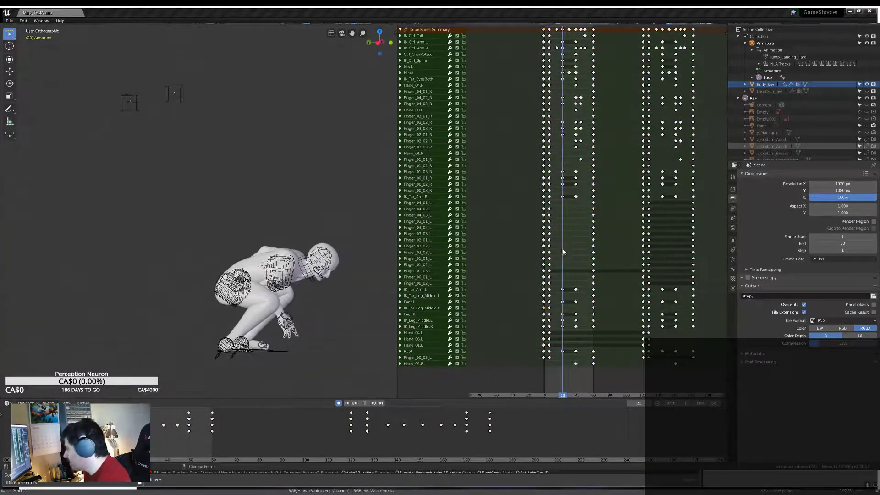
left_click_drag(275, 327, 276, 336)
key("space")
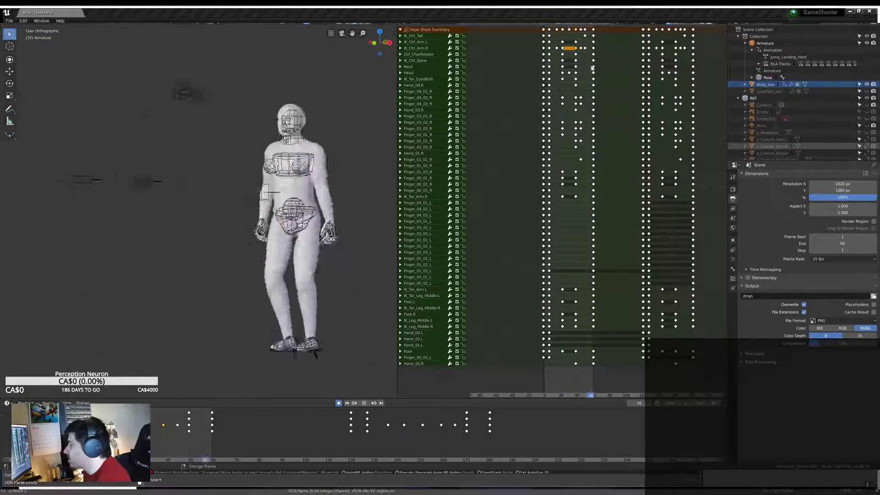
left_click(546, 60)
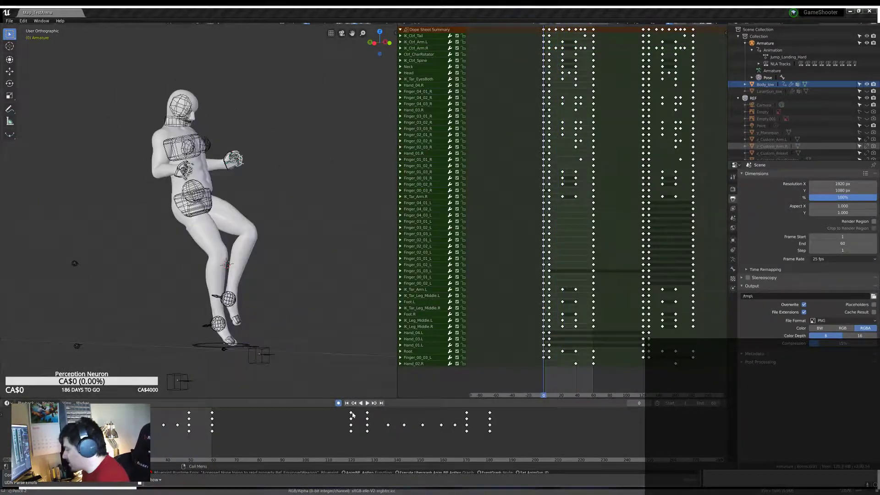
key("space")
Step: Move the right middle leg control along X, key it, and replay to check
key("KP_1")
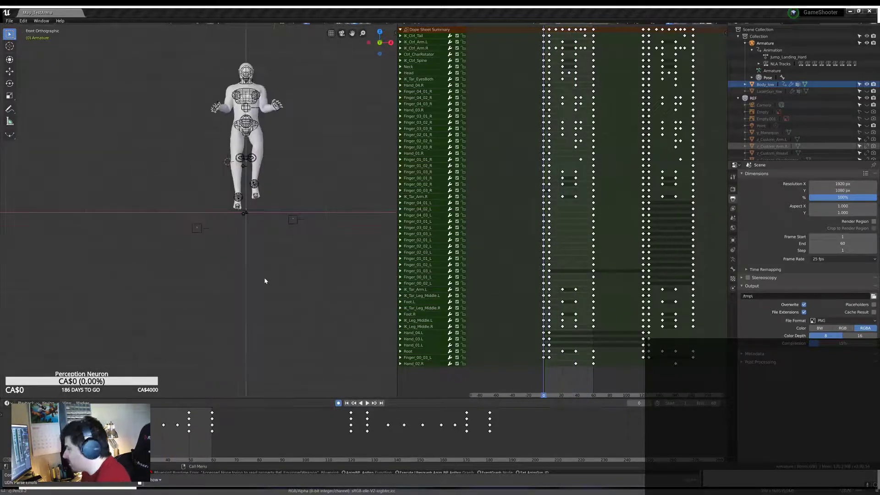
scroll(257, 275, "up", 3)
left_click(229, 245)
key("g")
key("x")
left_click(255, 265)
key("i")
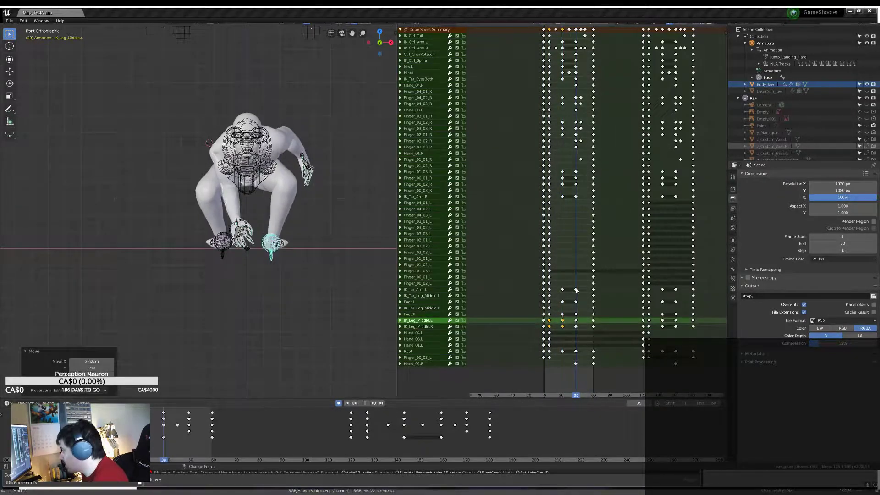
scroll(248, 243, "down", 3)
key("space")
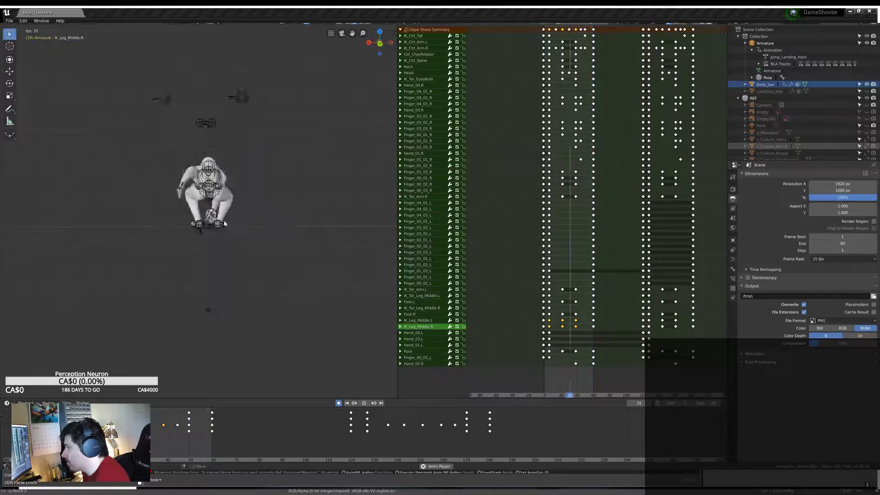
Step: Save the file as a new version and review the Krita action checklist
key("ctrl+shift+s")
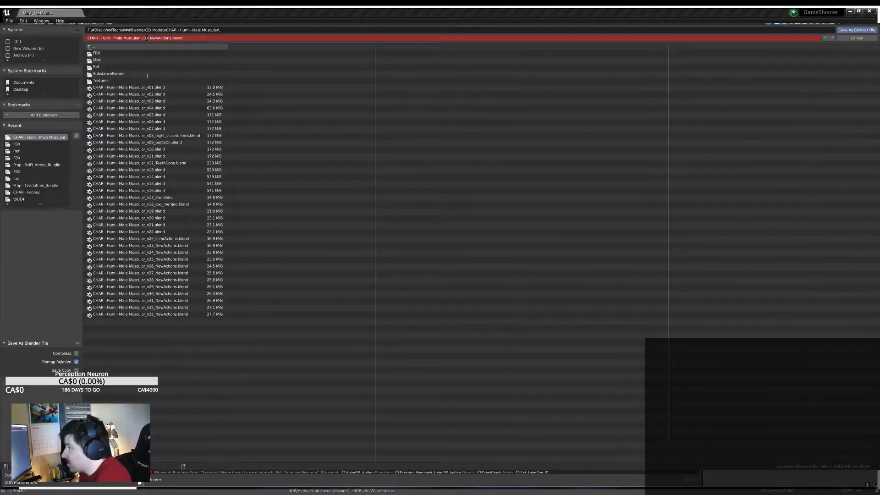
key("Return")
key("alt+Tab")
scroll(334, 274, "down", 3)
scroll(248, 289, "up", 4)
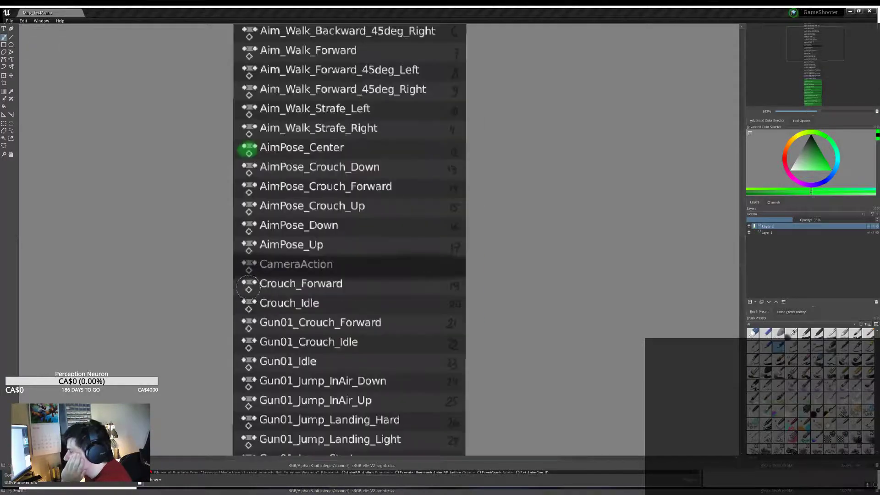
scroll(280, 243, "down", 3)
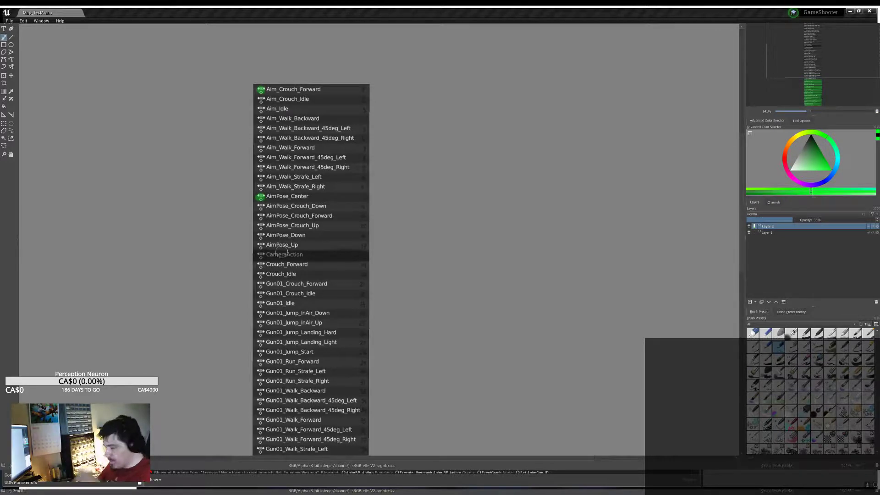
key("alt+Tab")
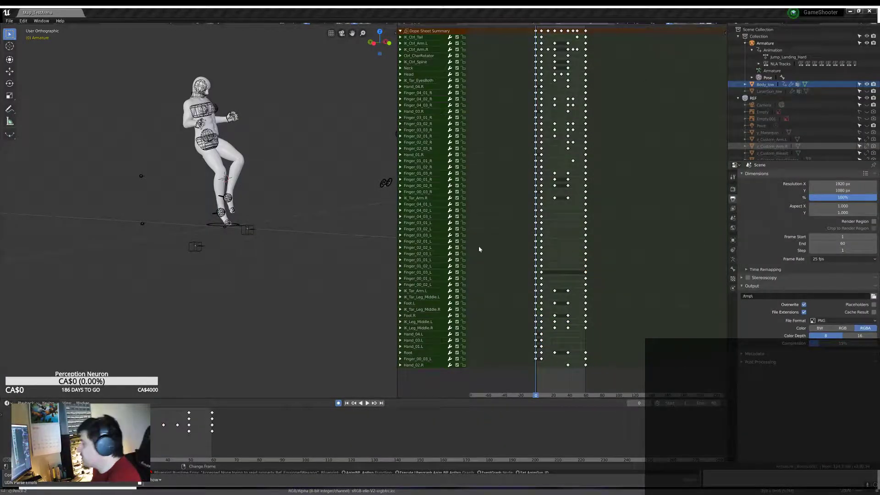
Step: Review the Krita checklist, then frame Crouch_Idle's keys with the rig in front view
key("alt+Tab")
key("alt+Tab")
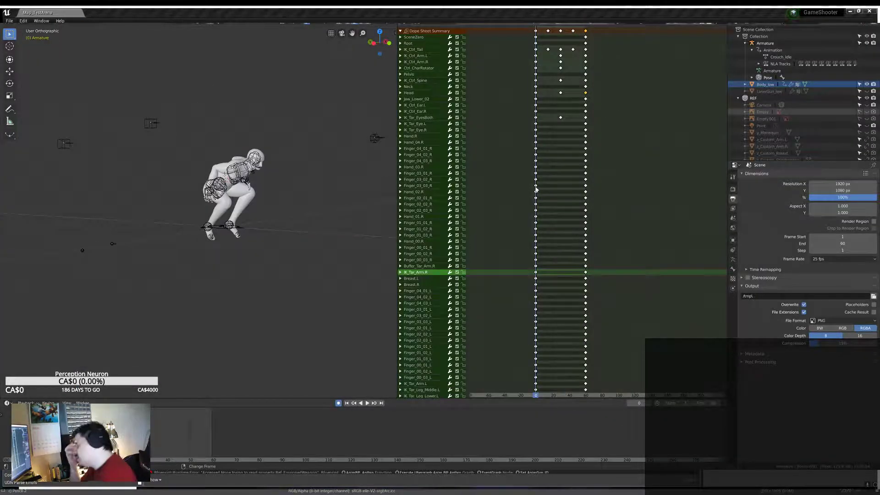
key("alt+Tab")
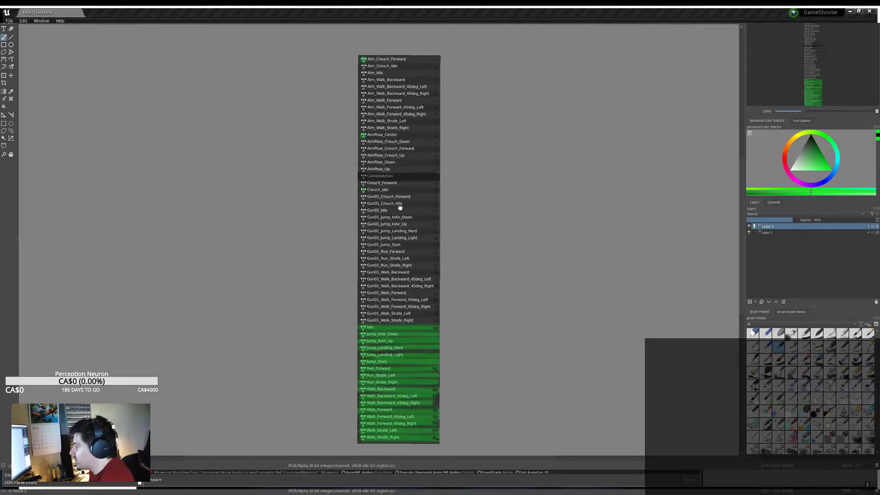
scroll(397, 202, "up", 1, "ctrl")
key("alt+Tab")
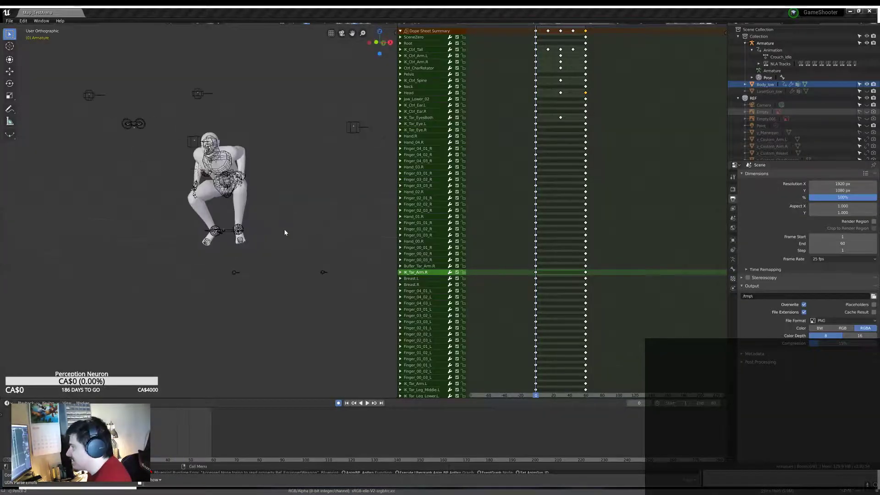
key("KP_1")
scroll(198, 211, "down", 3)
scroll(197, 211, "up", 3)
scroll(585, 306, "down", 5)
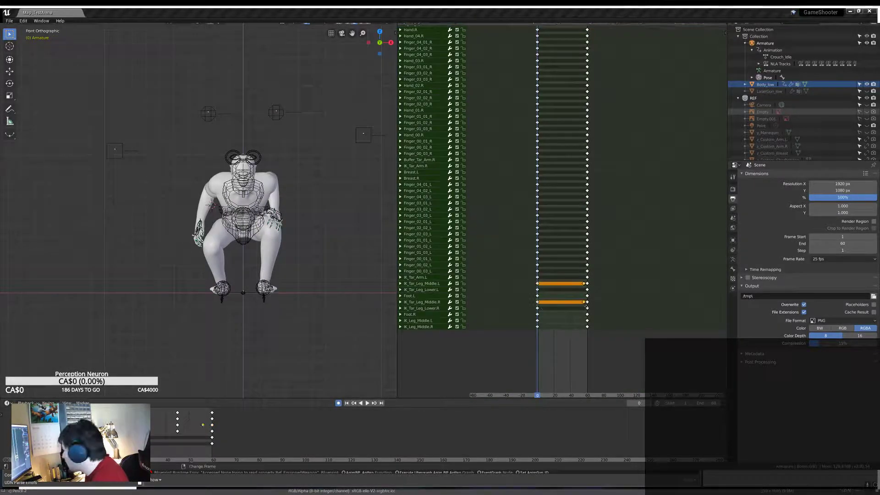
key("Home")
Step: Adjust the crouch keyframes and move and key the left arm IK control
left_click(559, 186)
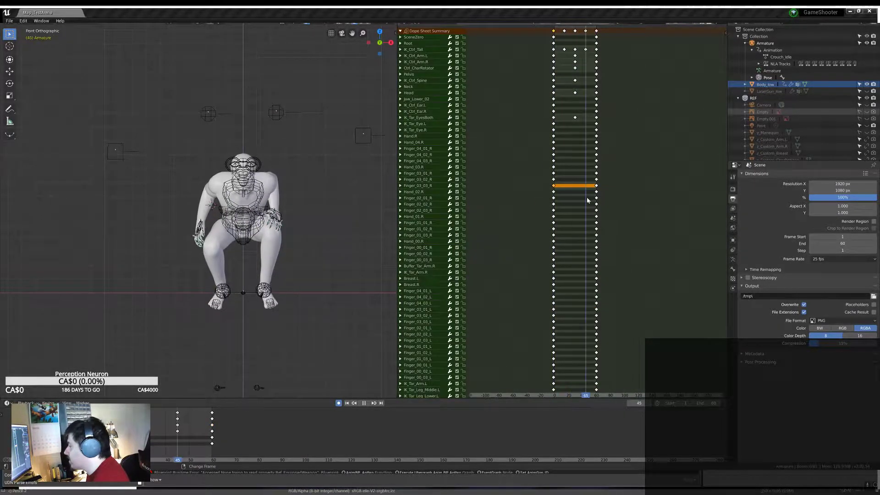
scroll(587, 201, "down", 8)
left_click(525, 247)
middle_click_drag(274, 206, 321, 229)
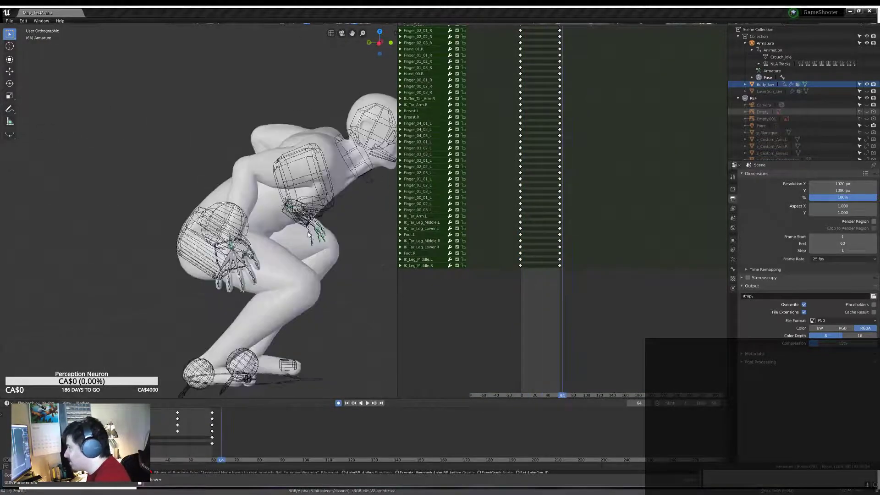
left_click_drag(302, 243, 355, 279)
middle_click_drag(355, 278, 370, 274)
key("ctrl+Tab")
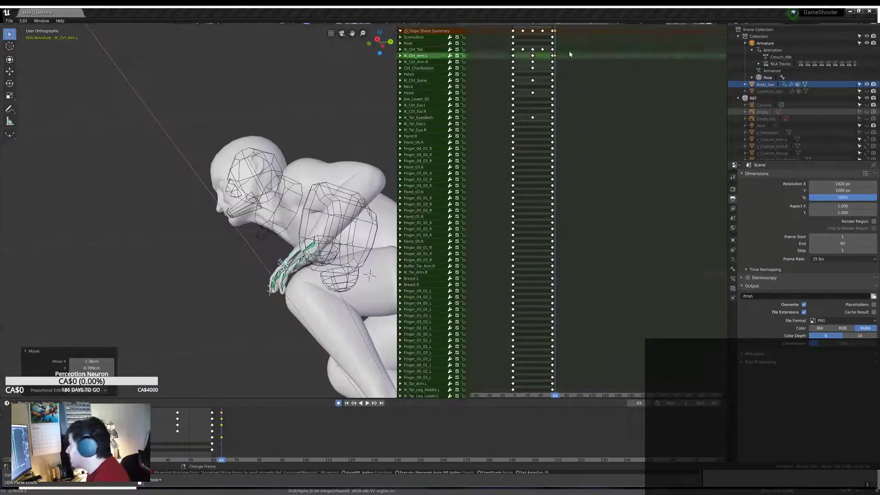
Step: Play Crouch_Idle from the first frame to review the fixed crouch, then start Save As
key("Home")
left_click(515, 58)
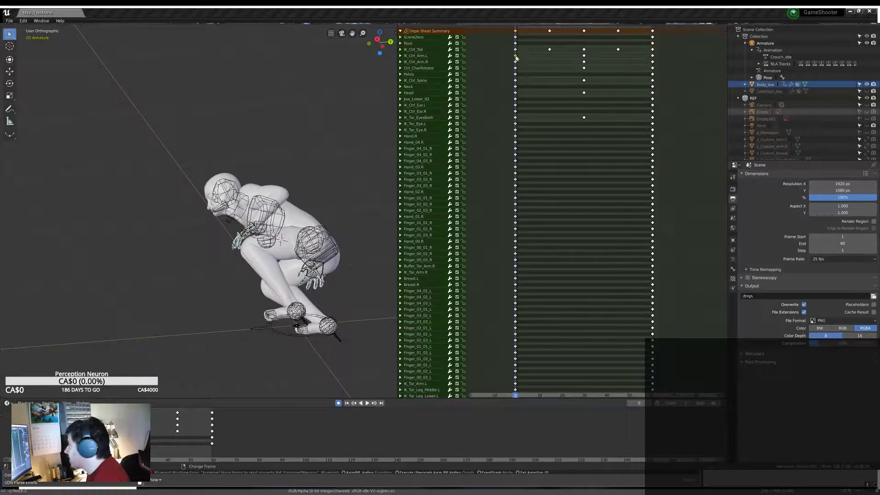
middle_click_drag(275, 206, 348, 229)
key("space")
scroll(349, 229, "down", 3)
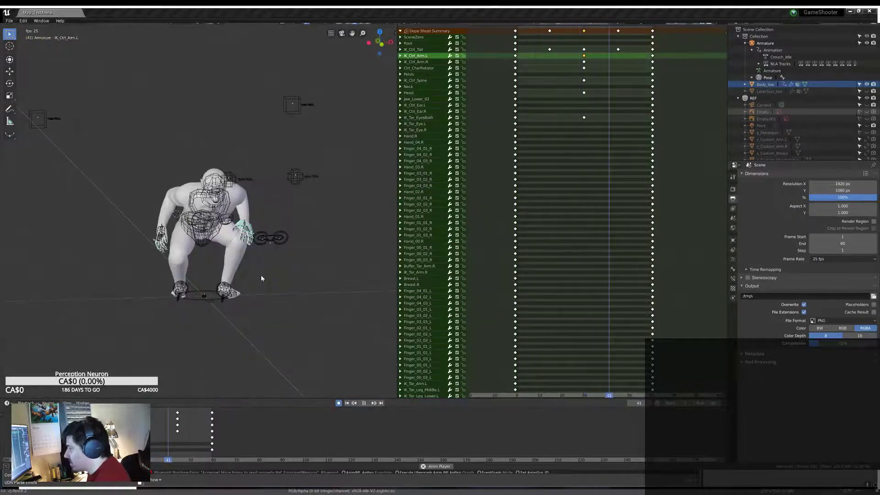
middle_click_drag(363, 277, 265, 275)
key("space")
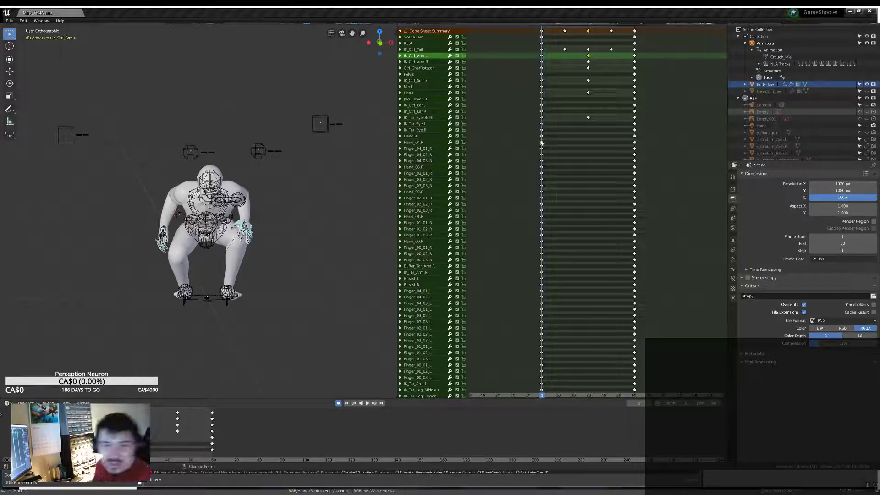
key("ctrl+shift+s")
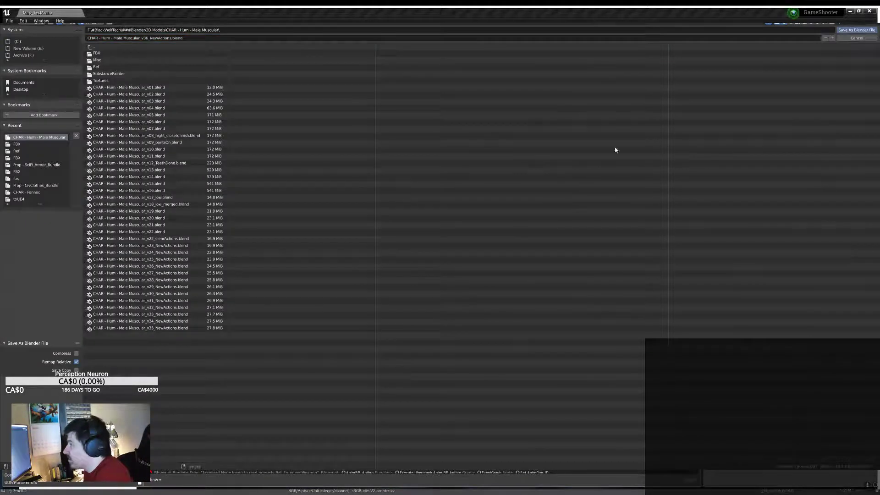
Step: Save as CHAR - Hum - Male Muscular_v36_NewActions.blend and begin appending Crouch_Forward
key("Return")
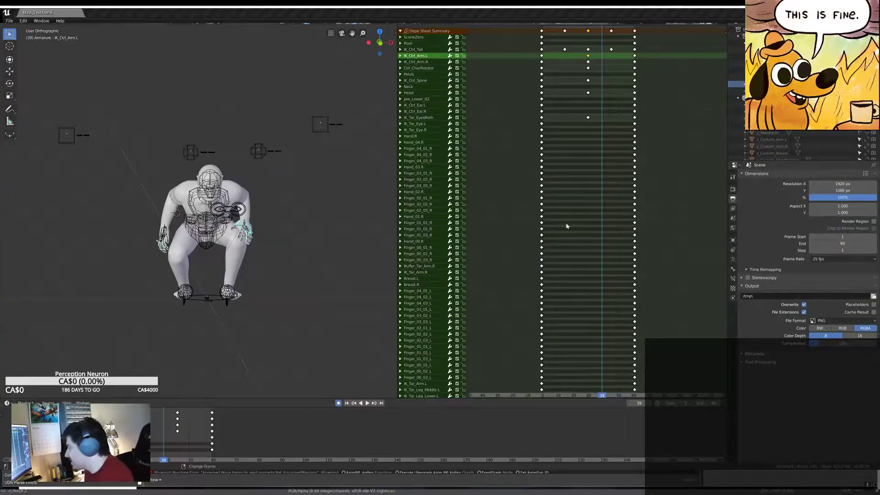
middle_click_drag(343, 247, 275, 248)
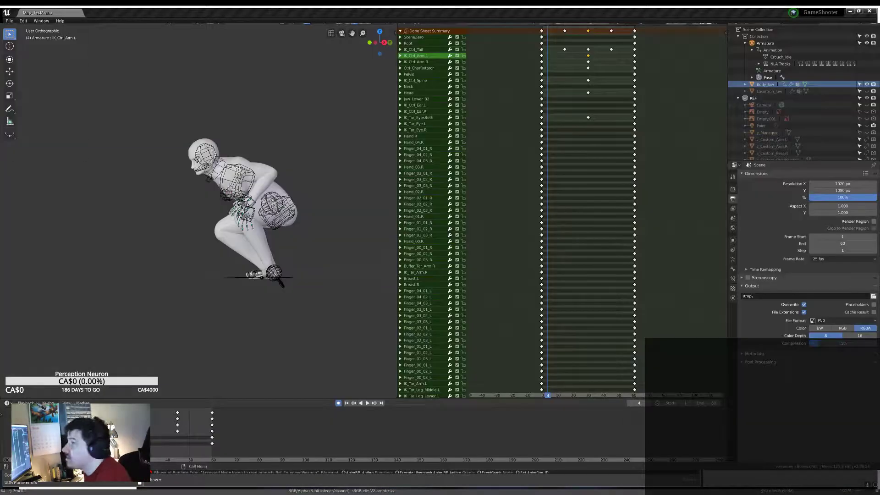
right_click(631, 30)
left_click(9, 20)
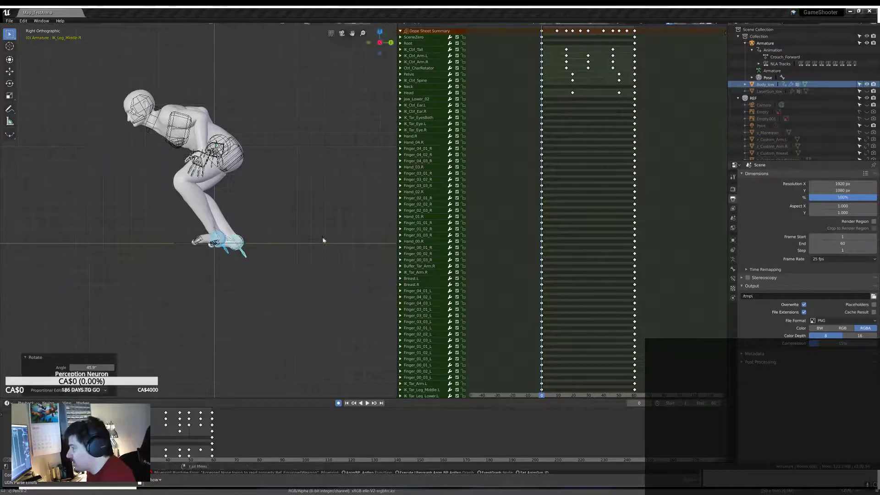
Step: Frame the crouching character from the side and select the left foot control at frame 10
middle_click_drag(291, 222, 307, 233)
scroll(307, 233, "down", 4)
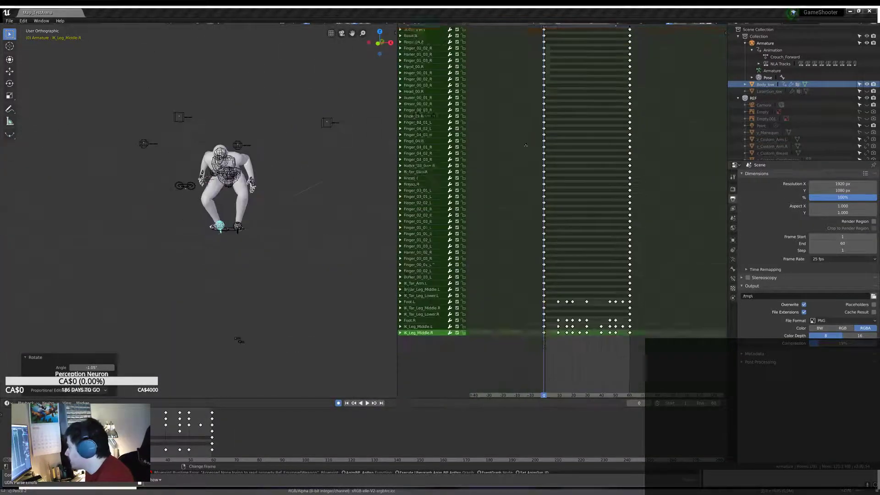
scroll(235, 209, "up", 3)
key("KP_3")
scroll(208, 367, "up", 3)
left_click(196, 321)
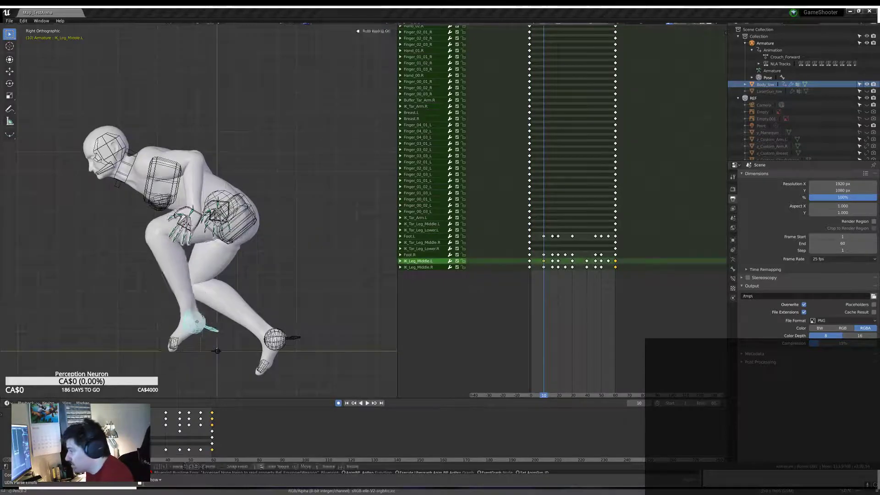
key("space")
Step: At frames 20 and 16, select the right foot and nudge the right IK leg control
key("Up")
key("Up")
left_click(300, 350)
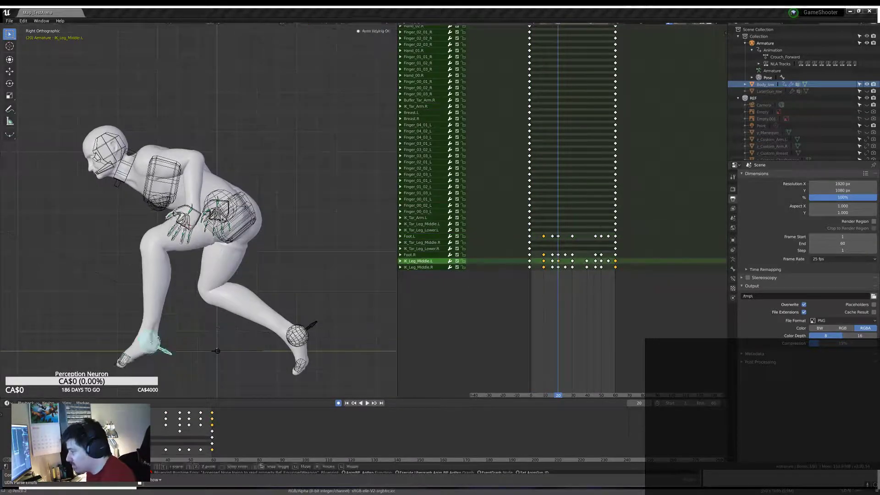
key("Down")
left_click(296, 337)
key("g")
left_click(342, 265)
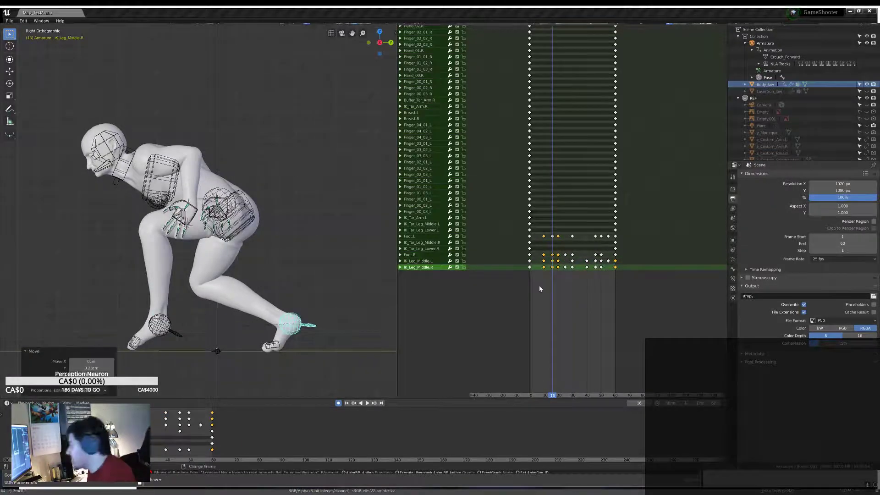
key("space")
Step: Reposition the IK foot control at frame 30 and replay the crouch walk
left_click_drag(573, 260, 566, 267)
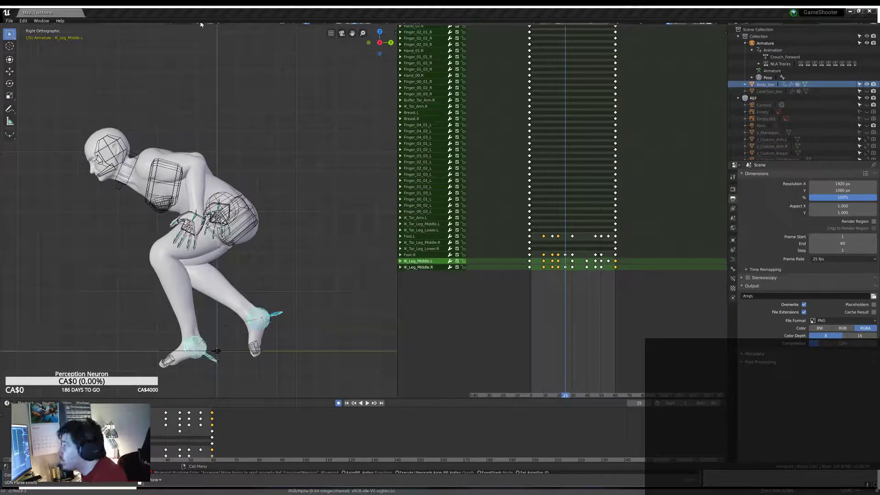
key("Up")
key("g")
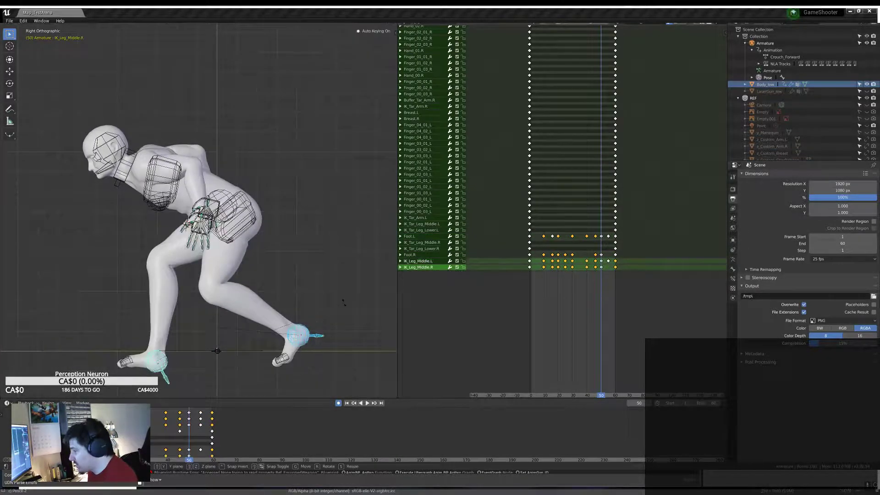
key("Up")
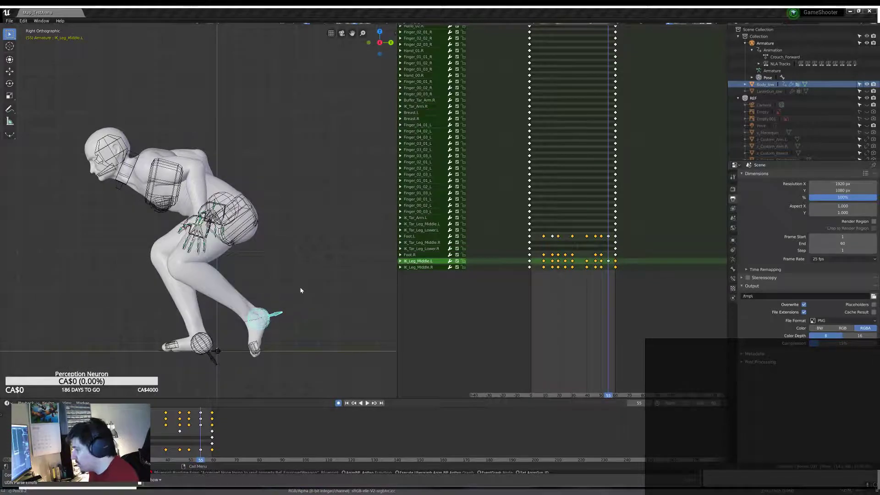
key("Down")
key("Down")
key("Down")
key("Down")
key("Down")
key("Down")
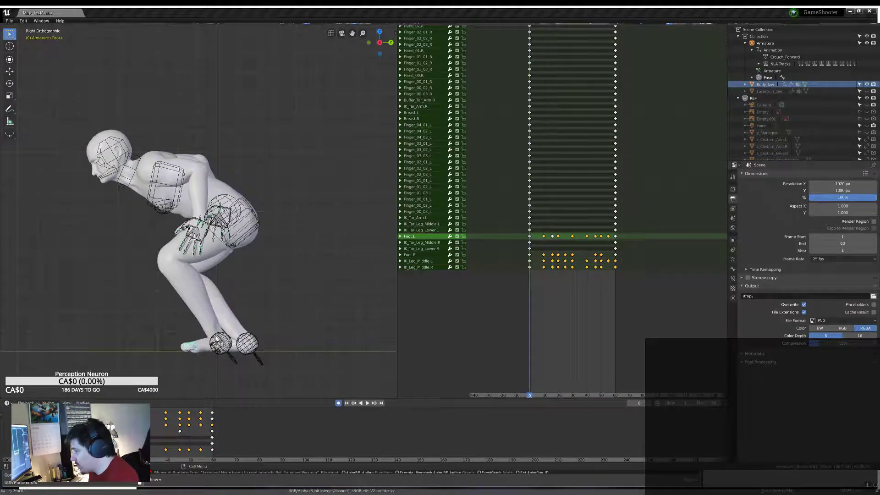
key("space")
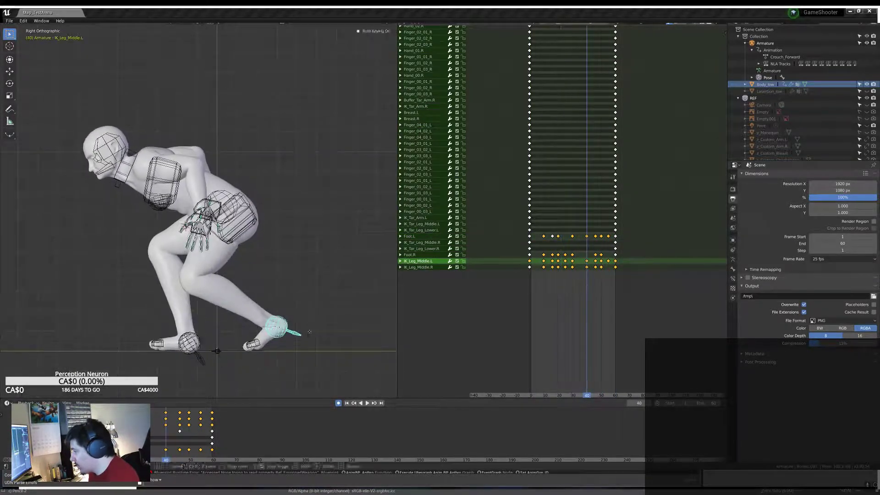
key("space")
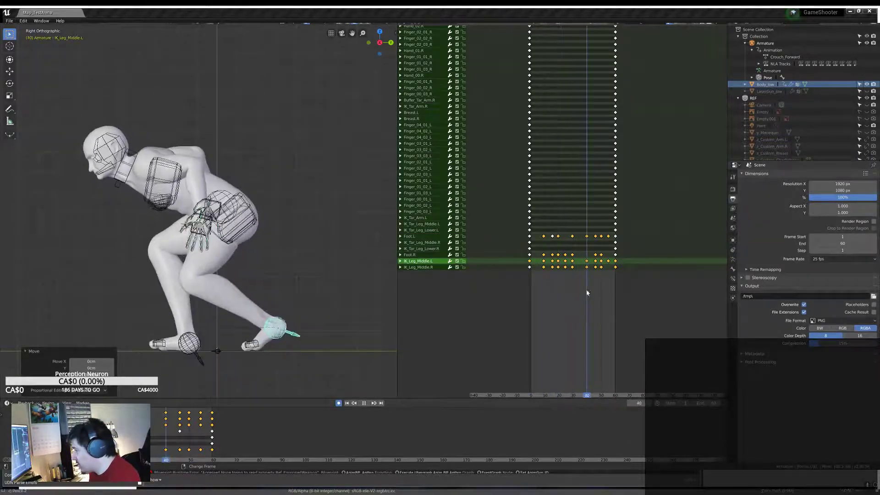
Step: Select the right IK leg control near frame 46, then return to the start with all keys framed
left_click(595, 268)
left_click_drag(602, 285, 594, 286)
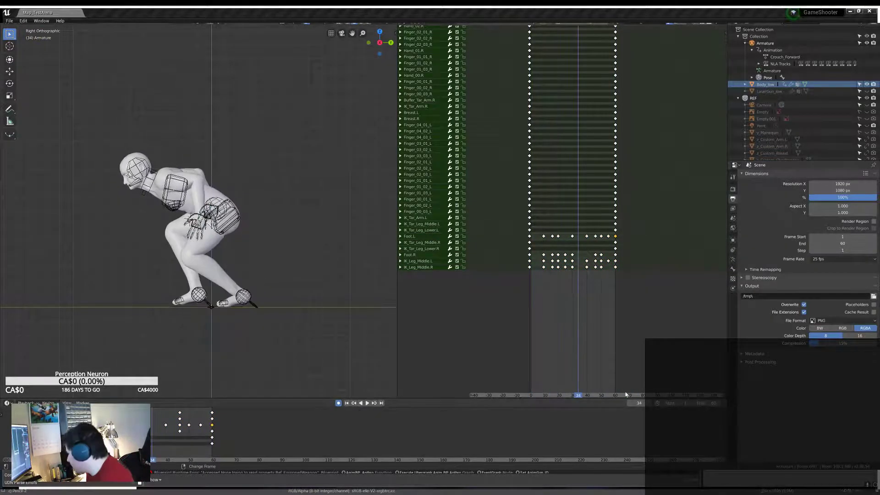
key("shift+Left")
key("Home")
key("Escape")
Step: Select the leg target and left arm controller from the front, then replay the crouch walk to review it
key("a")
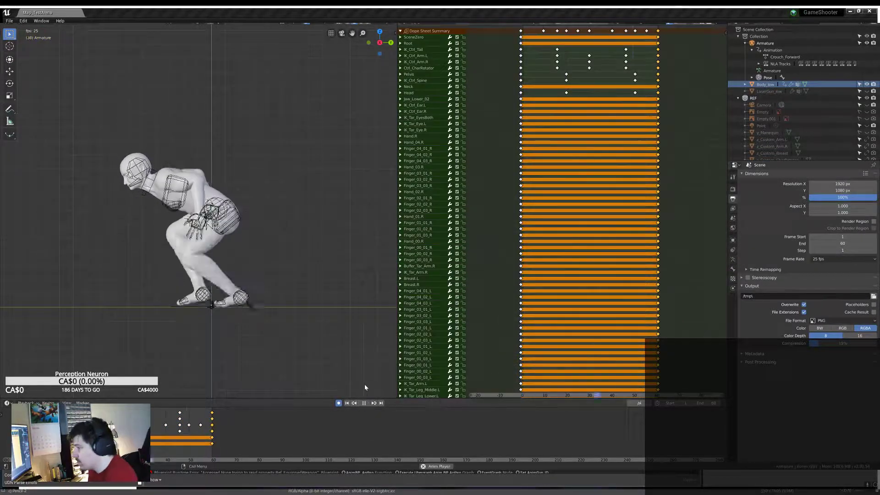
key("KP_1")
left_click(208, 185)
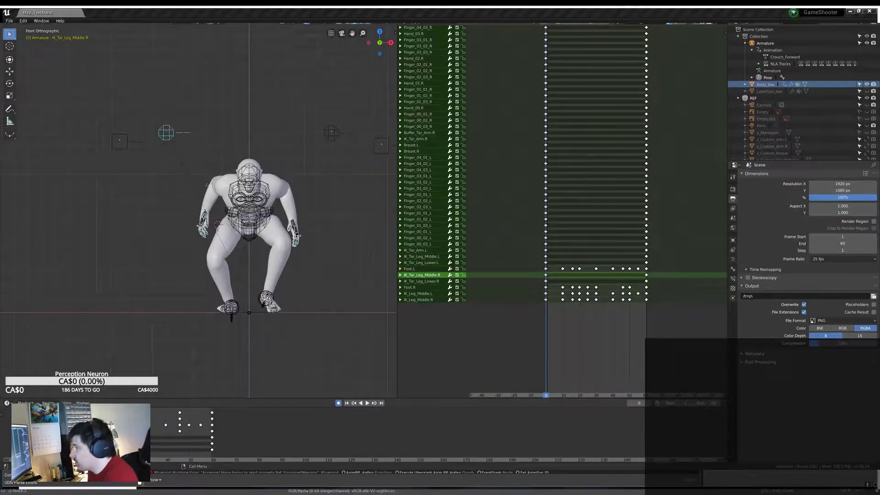
mouse_move(145, 223)
middle_mouse_down()
mouse_move(268, 217)
mouse_move(261, 233)
mouse_move(183, 229)
middle_mouse_up()
scroll(268, 217, "up", 5)
left_click(261, 233)
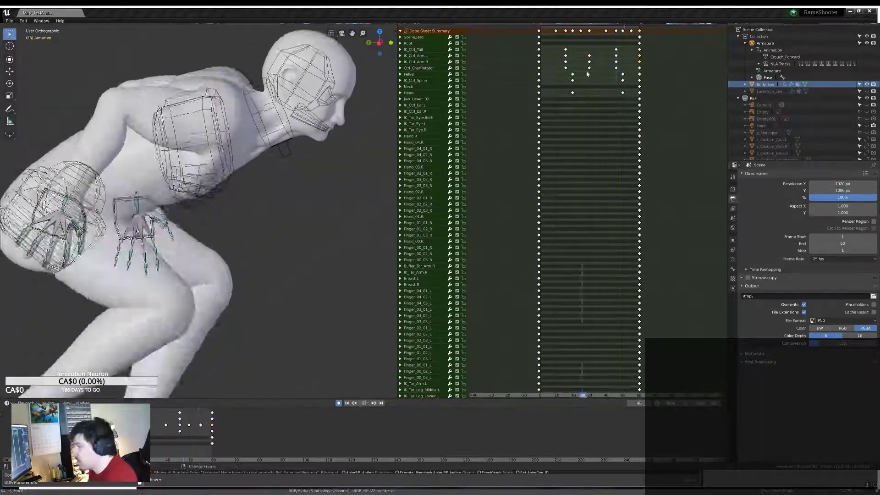
left_click(367, 404)
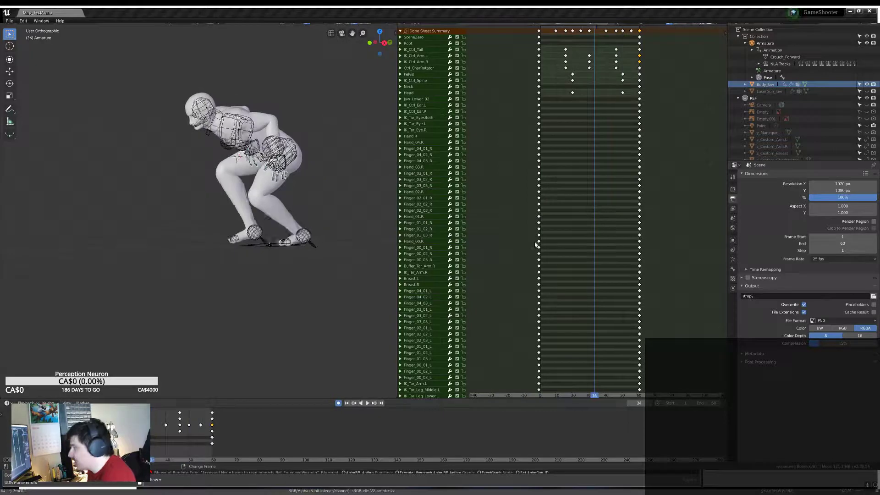
scroll(543, 218, "down", 5)
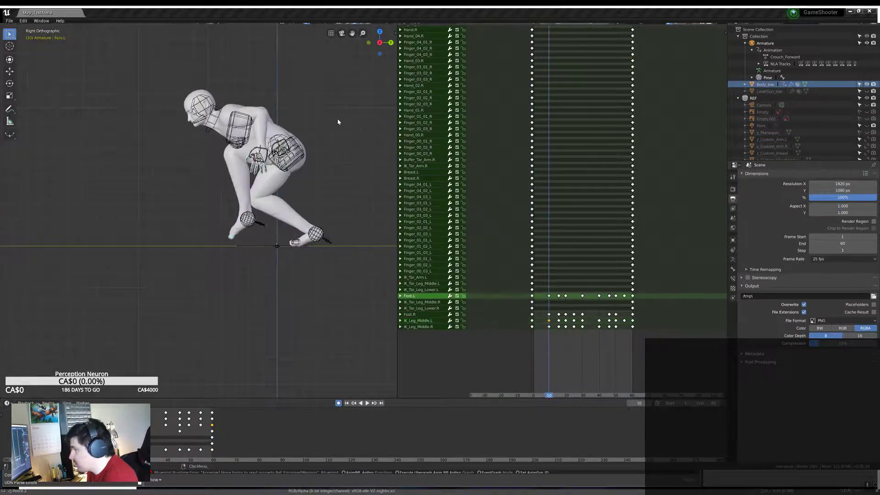
key("ctrl+z")
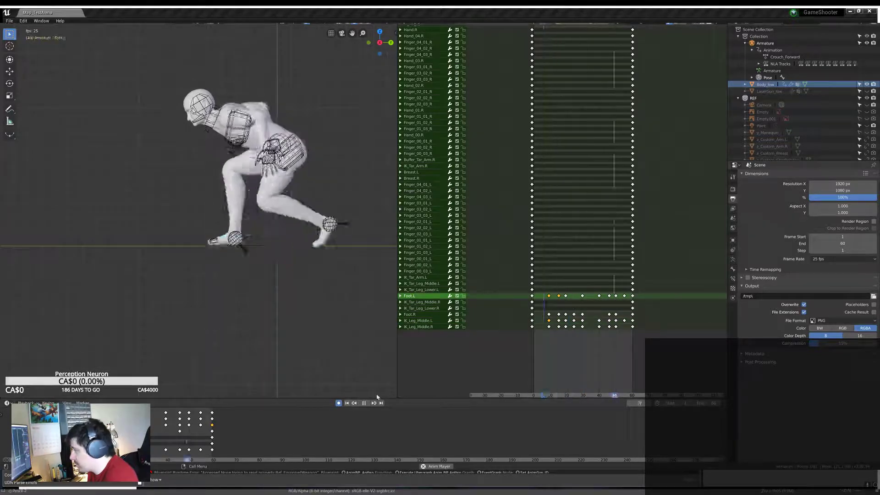
middle_click_drag(220, 220, 253, 202)
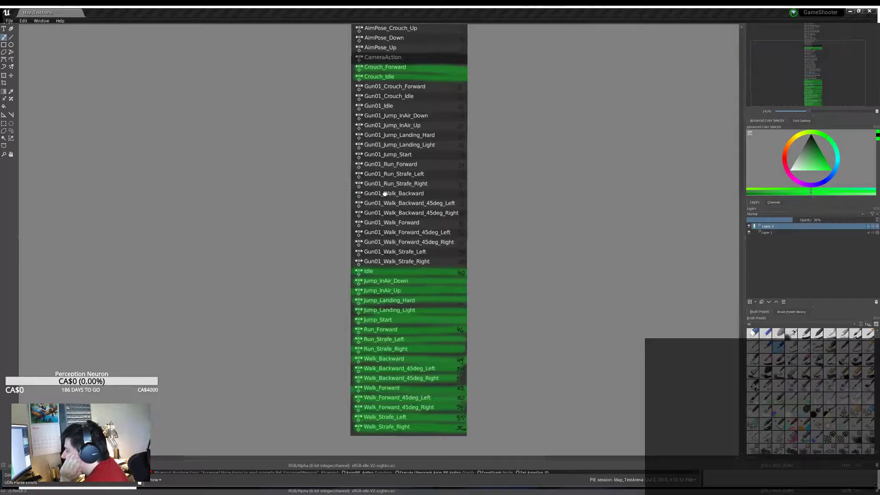
Step: Pan and zoom Krita's checklist to read the green Crouch_Forward and Crouch_Idle entries
left_click_drag(362, 234, 367, 237)
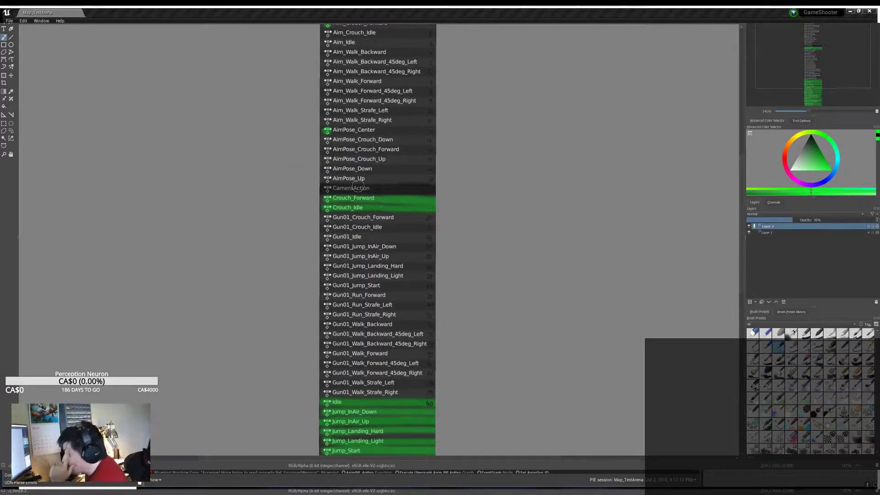
middle_click_drag(358, 187, 287, 259)
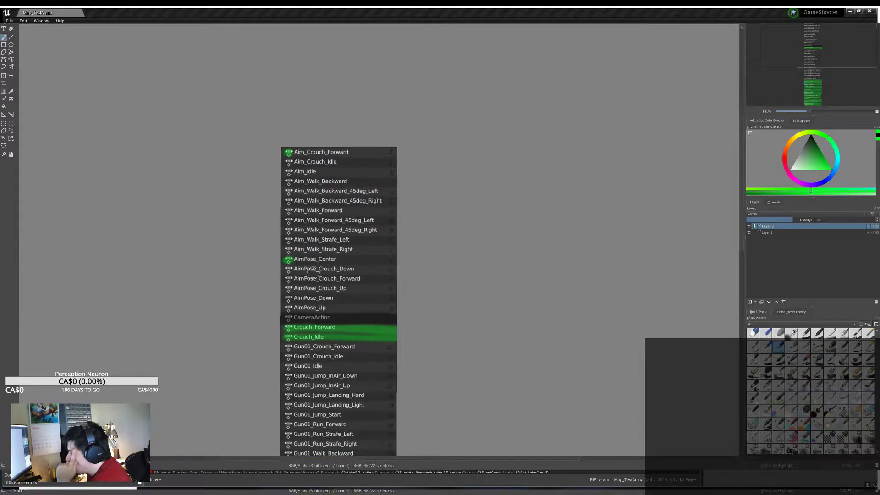
scroll(312, 301, "up", 1)
scroll(312, 248, "up", 1)
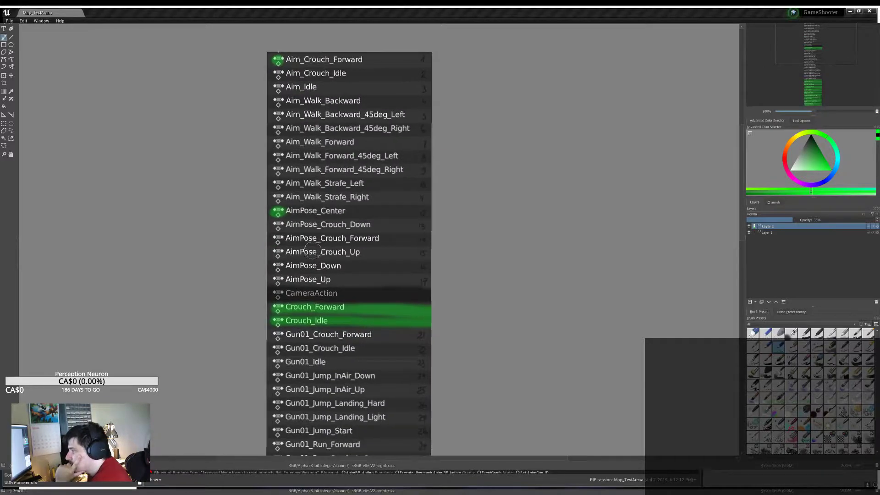
scroll(310, 207, "down", 2)
scroll(310, 207, "up", 2)
key("alt+Tab")
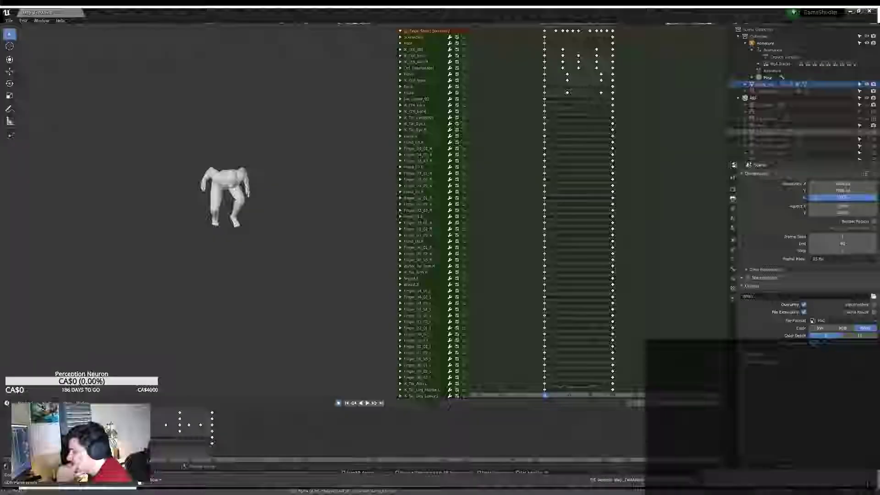
key("alt+Tab")
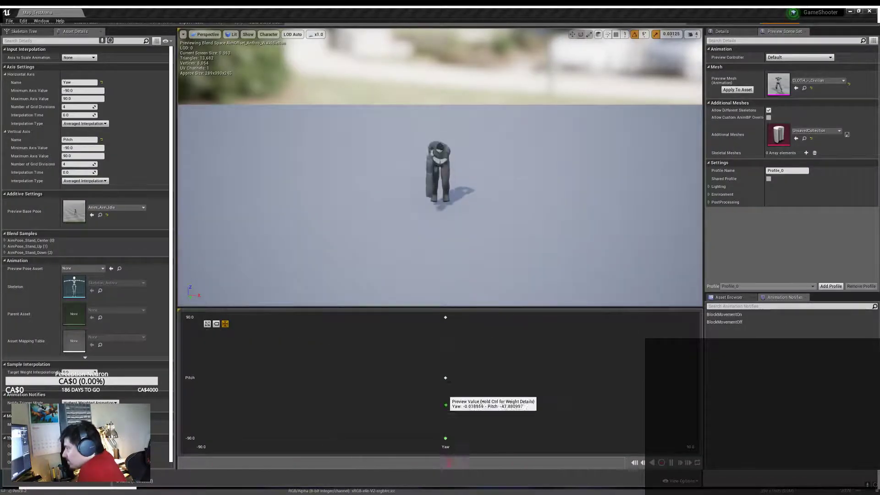
Step: Set the blend space Preview Mesh to SkMesh_Fem_FennecFox
left_click(818, 80)
left_click(822, 180)
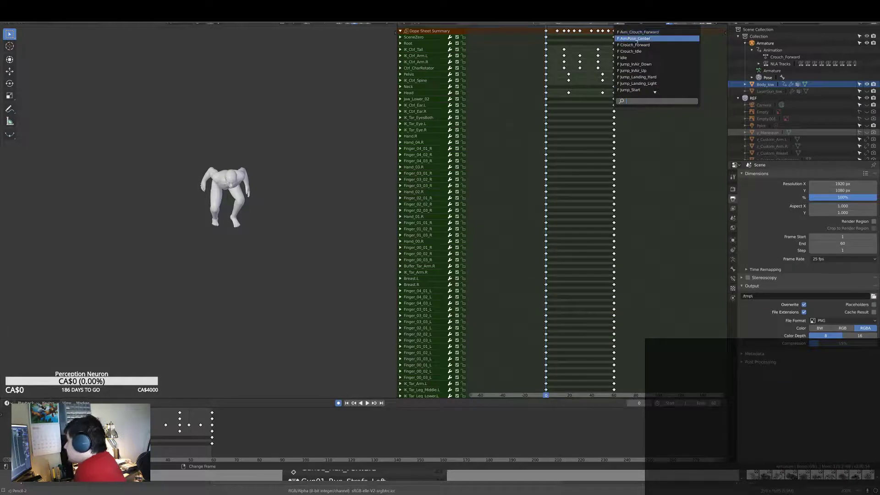
Step: Make AimPose_Center the rig's active action in the Dope Sheet
left_click(636, 39)
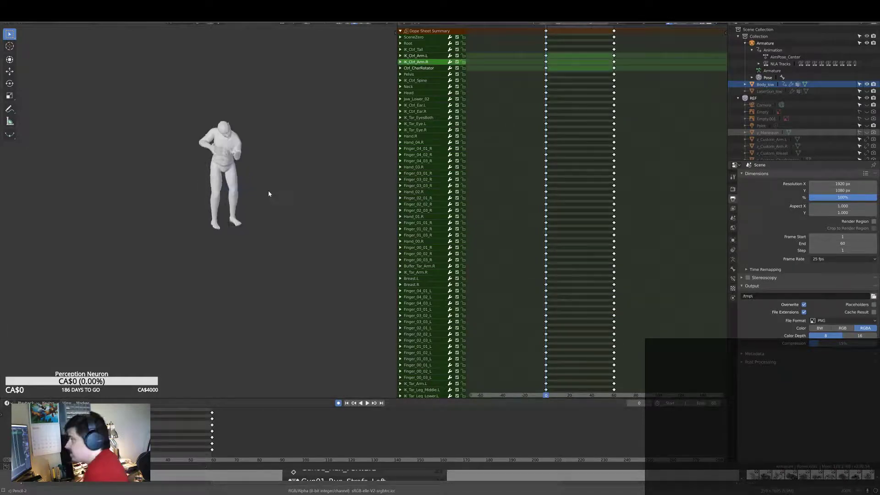
left_click(623, 58)
left_click(611, 24)
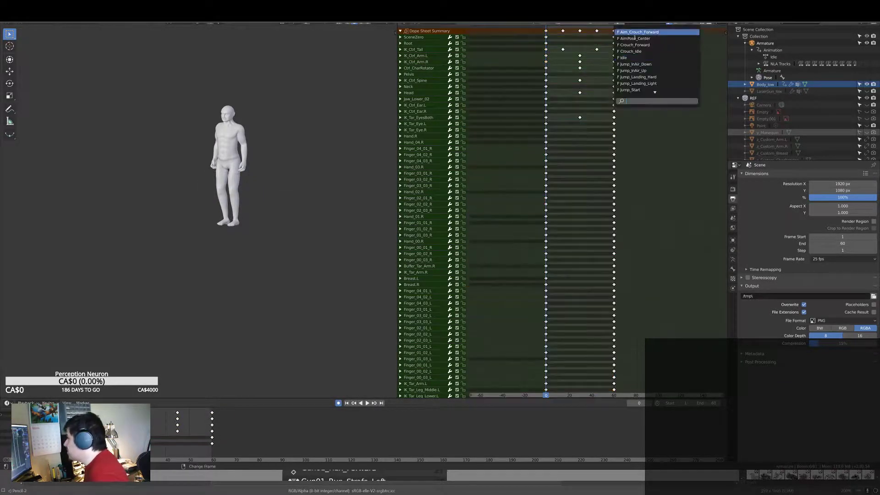
left_click(636, 39)
left_click(623, 58)
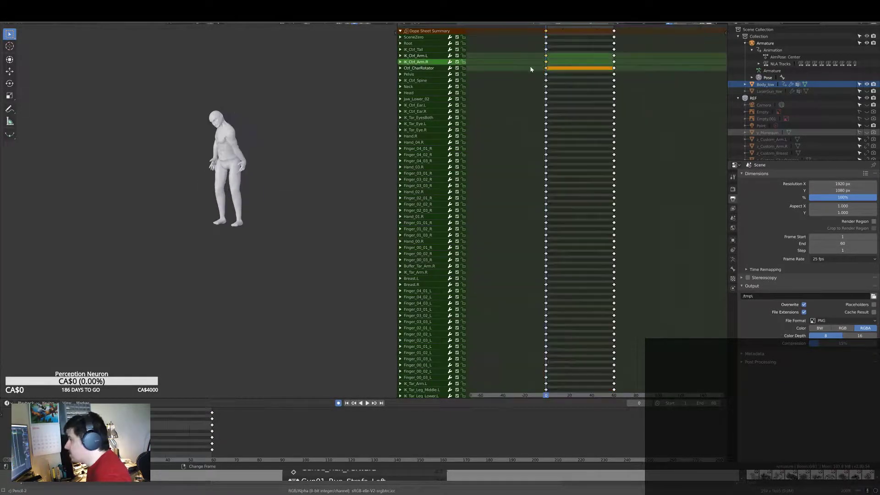
Step: Start rotating IK_Ctrl_Arm.R at the gun hand, checking it from the front
scroll(267, 172, "up", 3)
scroll(229, 185, "up", 2)
middle_click_drag(221, 209, 152, 192)
scroll(210, 196, "up", 5)
key("KP_1")
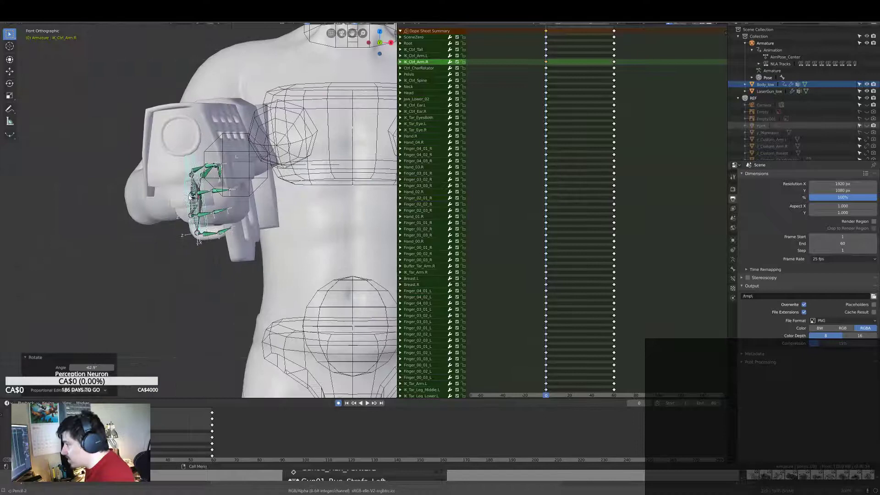
Step: Finish rotating the right arm IK control, checking it from top and side views
scroll(289, 159, "up", 4)
key("r")
key("KP_7")
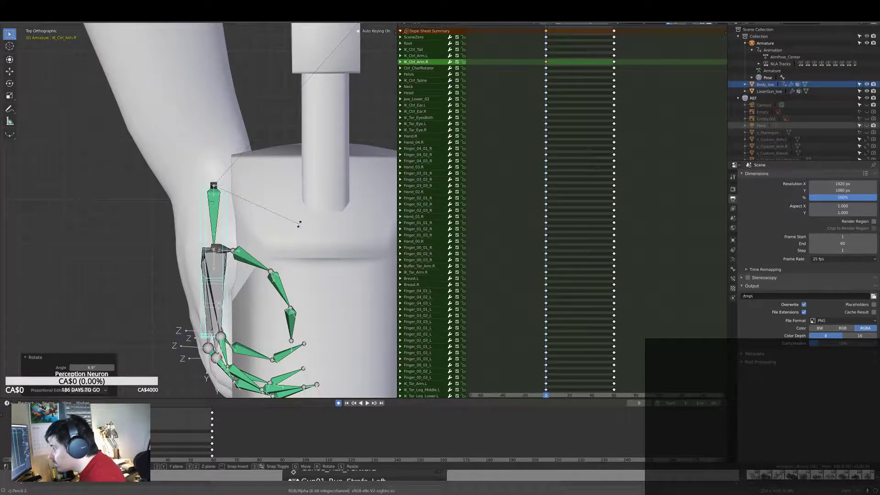
key("ctrl+KP_3")
scroll(367, 132, "up", 5)
left_click(367, 131)
scroll(199, 196, "down", 5)
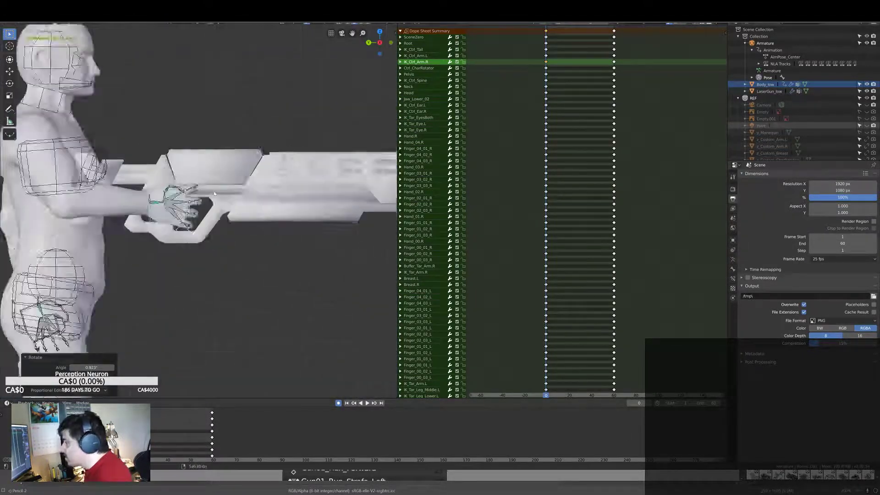
middle_click_drag(199, 196, 238, 183)
Step: Inspect the LaserGun_low mesh in Edit Mode from front, side and top views
key("Tab")
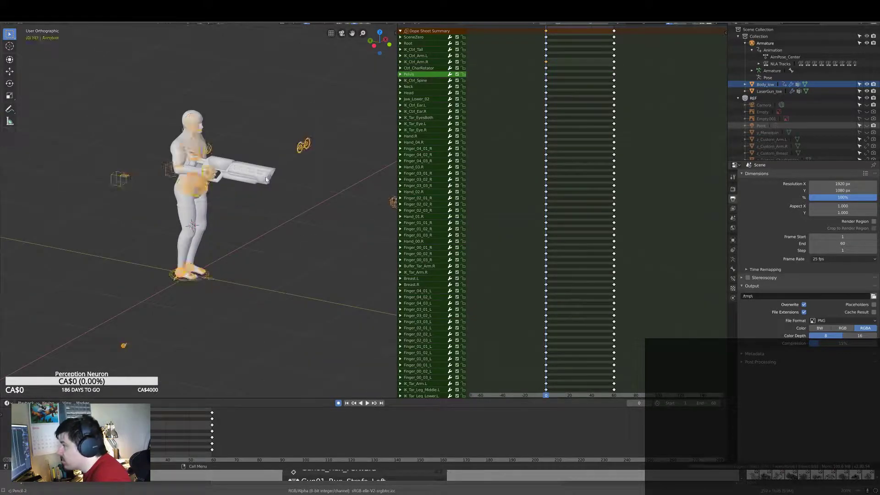
key("KP_3")
key("KP_1")
key("KP_7")
scroll(164, 202, "up", 3)
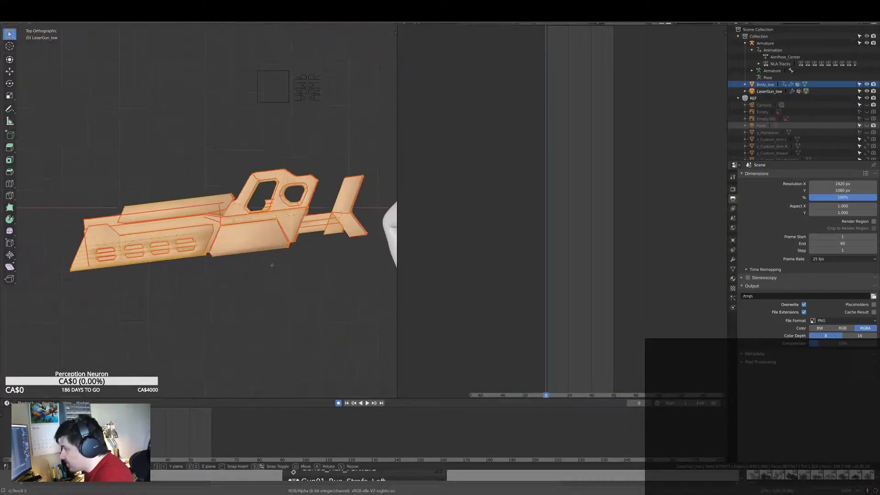
key("Tab")
mouse_move(164, 202)
middle_mouse_down()
mouse_move(268, 215)
mouse_move(194, 196)
mouse_move(216, 210)
mouse_move(249, 264)
middle_mouse_up()
key("Tab")
key("KP_1")
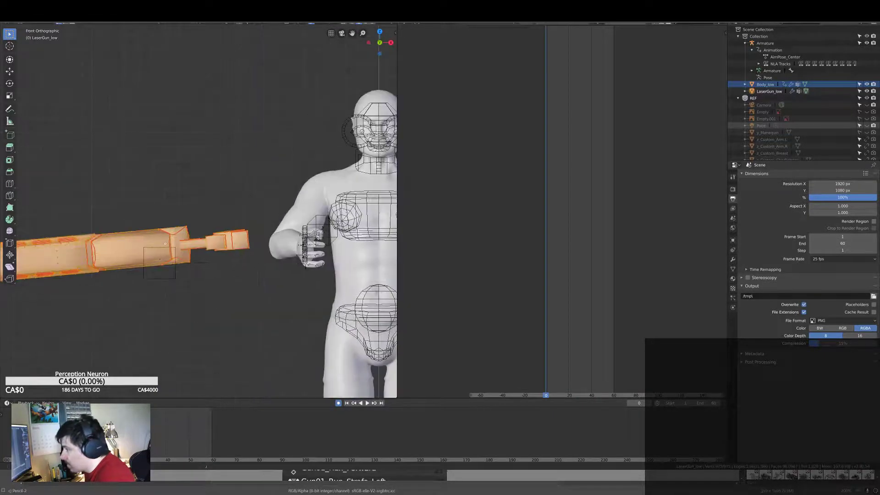
mouse_move(169, 248)
middle_mouse_down()
mouse_move(197, 275)
mouse_move(291, 245)
middle_mouse_up()
scroll(213, 288, "down", 2)
key("Tab")
key("KP_Decimal")
Step: Reselect the rig armature and save the file as v37_NewActions
left_click(248, 283)
scroll(247, 283, "down", 6)
scroll(202, 157, "up", 7)
scroll(201, 157, "down", 7)
key("KP_1")
scroll(212, 204, "down", 2)
scroll(213, 204, "down", 3)
middle_click_drag(212, 204, 183, 138)
key("ctrl+shift+s")
key("Return")
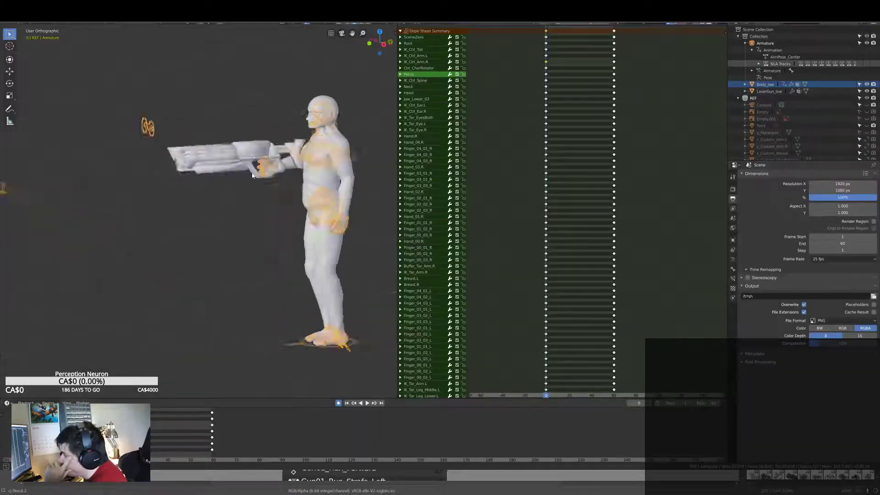
Step: Rotate Hand_00.R and curl Finger_01_03.R around the gun grip
scroll(198, 250, "up", 5)
mouse_move(199, 249)
middle_mouse_down()
mouse_move(335, 160)
mouse_move(314, 209)
mouse_move(302, 179)
mouse_move(284, 183)
mouse_move(152, 266)
mouse_move(213, 295)
middle_mouse_up()
scroll(199, 250, "up", 2)
left_click(198, 250)
key("r")
left_click(303, 164)
key("r")
left_click(302, 179)
scroll(284, 184, "up", 3)
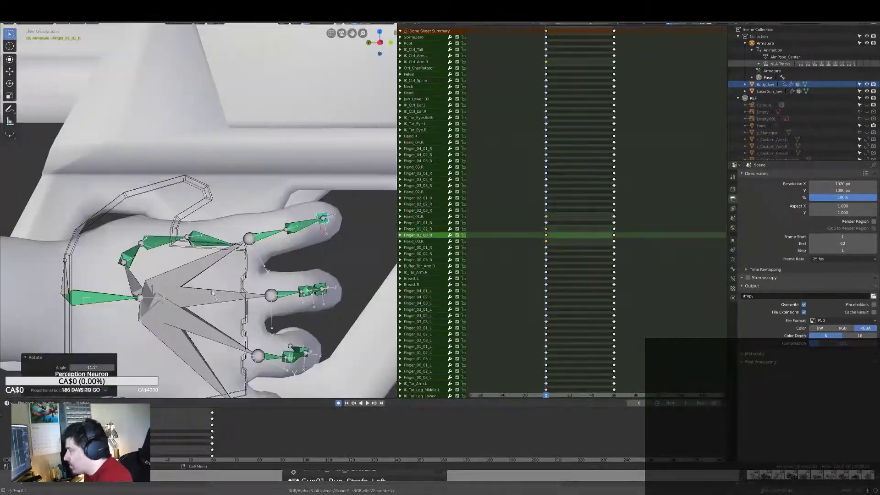
key("r")
Step: Curl Finger_04_01_R, Finger_03_01_R and Finger_02_01_R around the grip, then play the animation
left_click(247, 285)
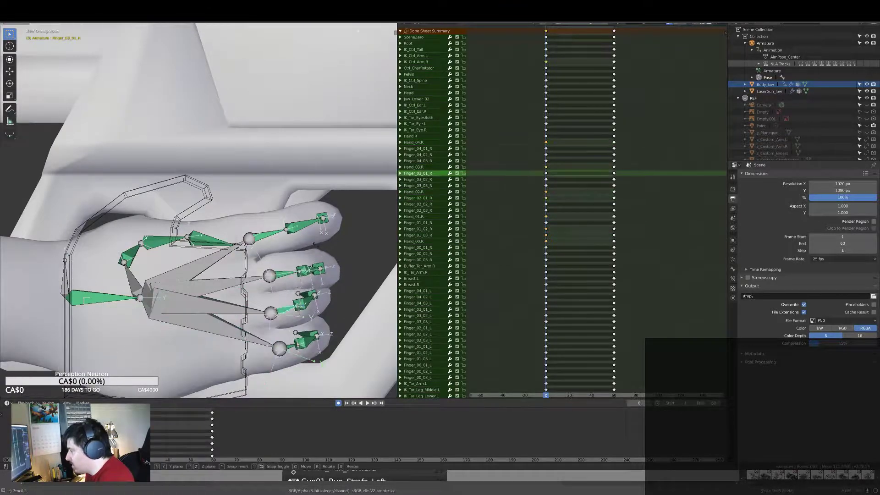
left_click(314, 244)
mouse_move(314, 244)
middle_mouse_down()
mouse_move(247, 314)
mouse_move(246, 263)
mouse_move(270, 160)
mouse_move(227, 181)
middle_mouse_up()
scroll(234, 314, "up", 5)
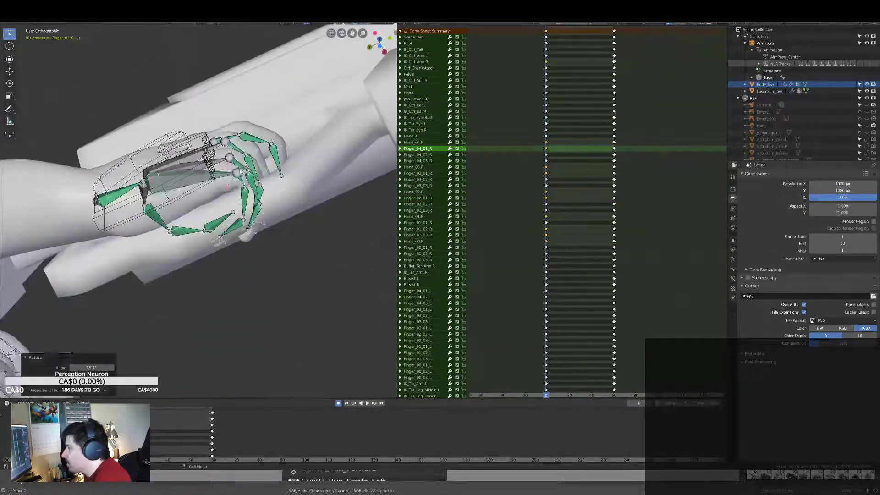
left_click(226, 181)
key("r")
left_click(224, 184)
middle_click_drag(284, 86, 224, 170)
left_click(222, 176)
key("r")
left_click(222, 178)
scroll(221, 178, "down", 10)
key("space")
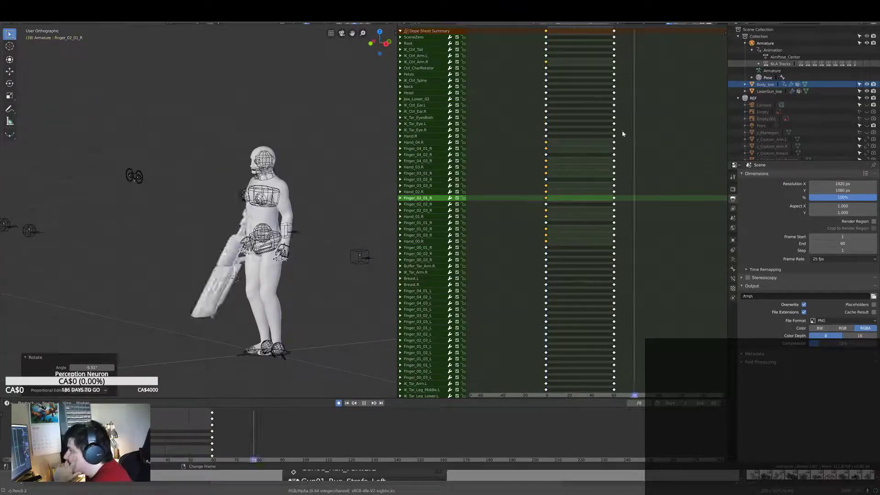
Step: Move the right arm IK control and rotate the left arm IK control toward the gun
scroll(201, 214, "up", 5)
middle_click_drag(202, 214, 220, 151)
left_click(181, 199)
key("g")
left_click(168, 166)
middle_click_drag(168, 165, 289, 242)
left_click(290, 242)
key("r")
left_click(275, 206)
mouse_move(275, 206)
middle_mouse_down()
mouse_move(133, 182)
mouse_move(161, 137)
middle_mouse_up()
Step: Rotate Finger_00_03_L and Finger_01_02_L onto the laser gun
scroll(133, 182, "up", 3)
scroll(138, 183, "down", 5)
scroll(138, 183, "up", 5)
left_click(193, 114)
key("r")
scroll(229, 132, "down", 5)
mouse_move(229, 133)
middle_mouse_down()
mouse_move(160, 138)
mouse_move(183, 128)
mouse_move(183, 137)
middle_mouse_up()
scroll(161, 137, "up", 5)
left_click(160, 142)
key("r")
left_click(155, 133)
Step: Rotate Finger_03_03_L and Finger_04_03_L to grip the gun
scroll(155, 133, "down", 5)
scroll(183, 129, "down", 3)
scroll(192, 124, "up", 5)
left_click(197, 117)
key("r")
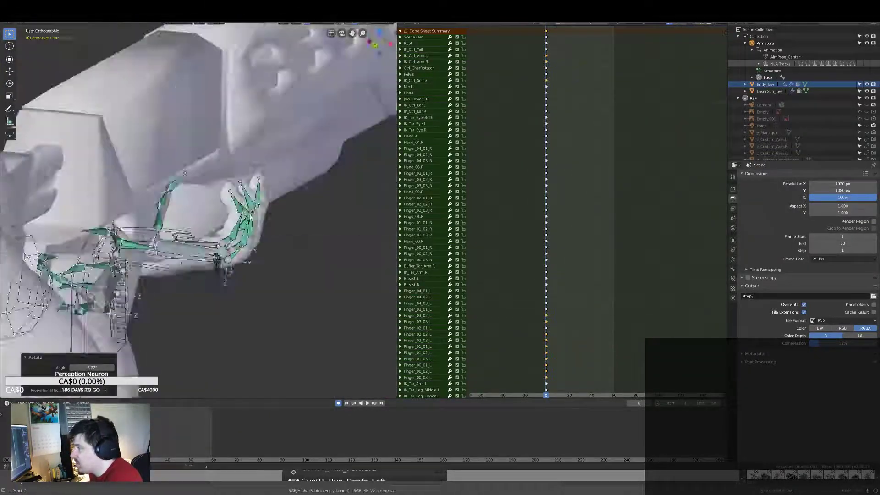
left_click(230, 192)
key("r")
left_click(220, 202)
scroll(207, 378, "down", 5)
Step: Tilt the Head bone slightly, checking from front and left views
mouse_move(206, 378)
middle_mouse_down()
mouse_move(229, 206)
mouse_move(247, 184)
mouse_move(184, 229)
middle_mouse_up()
left_click(247, 188)
key("KP_1")
left_click(240, 181)
key("r")
left_click(180, 254)
middle_click_drag(281, 209, 187, 208)
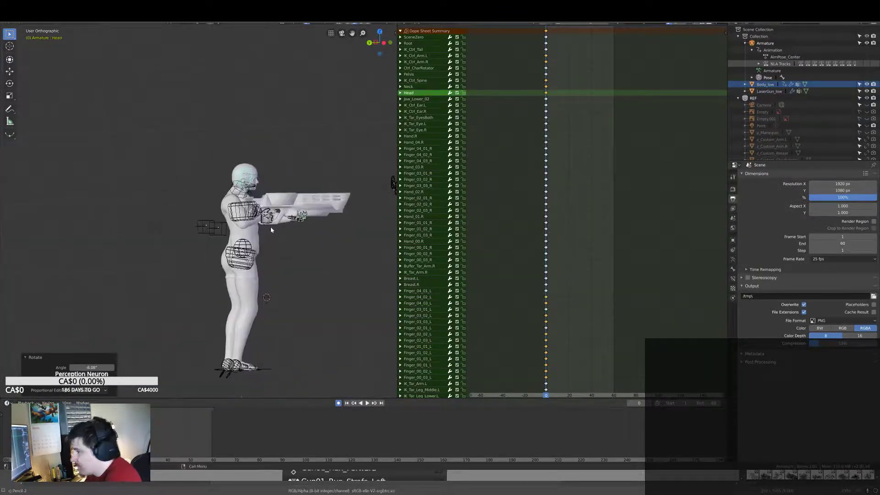
key("ctrl+KP_3")
scroll(271, 229, "up", 3)
Step: Move the left arm IK control and turn the neck slightly
left_click(289, 228)
key("g")
mouse_move(277, 238)
middle_mouse_down()
mouse_move(280, 256)
mouse_move(197, 174)
middle_mouse_up()
left_click(195, 170)
key("r")
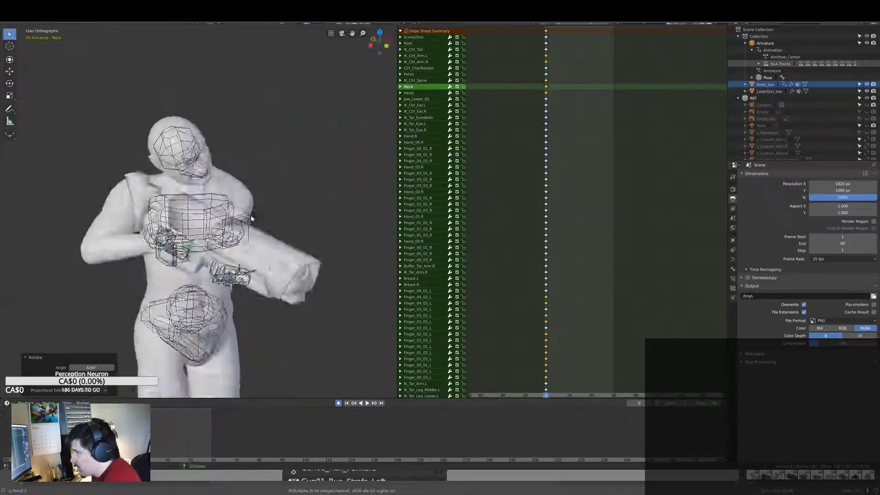
Step: Rotate the whole character using the rotator control
middle_click_drag(304, 261, 233, 232)
key("KP_3")
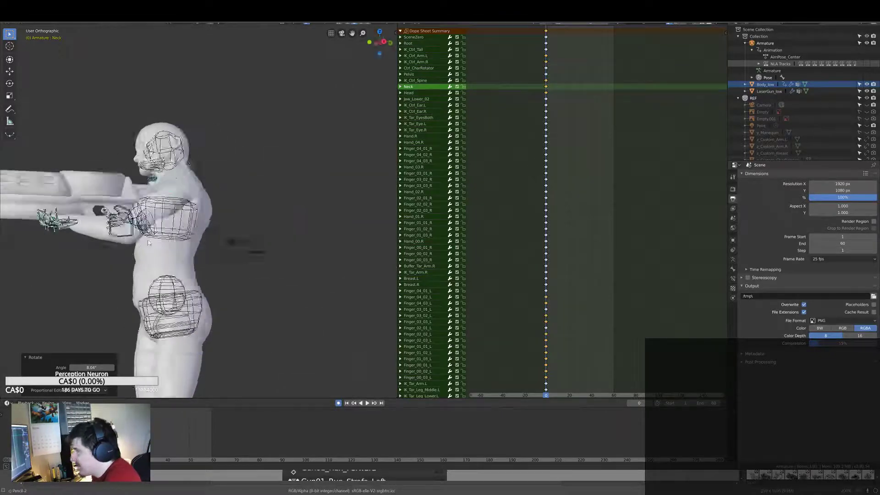
left_click(324, 196)
key("r")
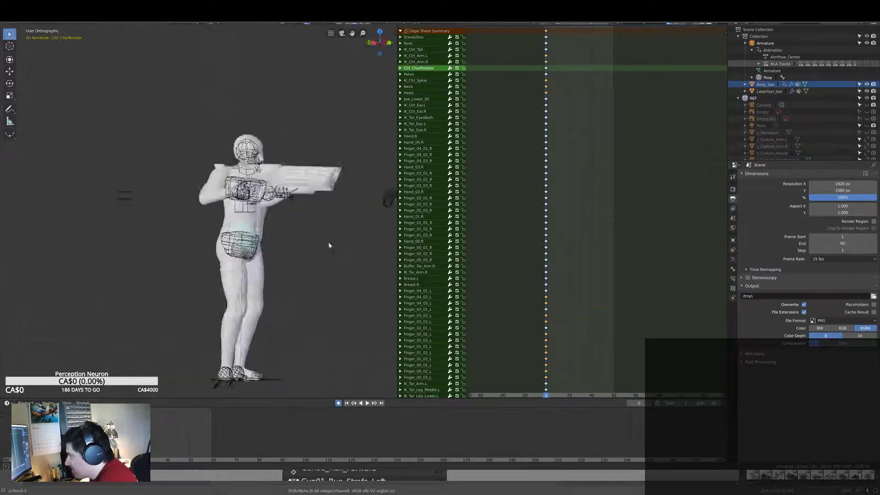
left_click(270, 212)
mouse_move(269, 211)
middle_mouse_down()
mouse_move(206, 225)
mouse_move(174, 175)
middle_mouse_up()
middle_click_drag(275, 206, 304, 185)
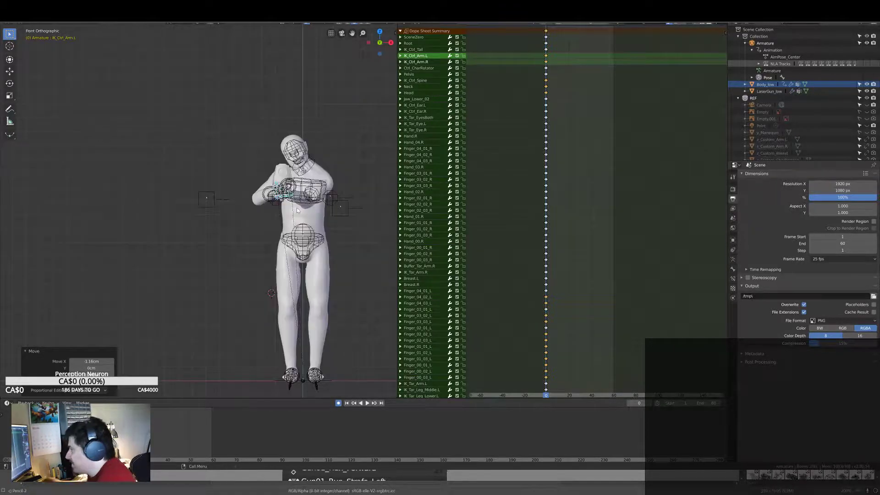
scroll(296, 210, "up", 6)
mouse_move(247, 225)
middle_mouse_down()
mouse_move(238, 222)
mouse_move(275, 230)
mouse_move(156, 258)
middle_mouse_up()
scroll(238, 222, "down", 5)
Step: Undo the last two arm pose changes
left_click(228, 219)
key("ctrl+z")
scroll(217, 206, "down", 4)
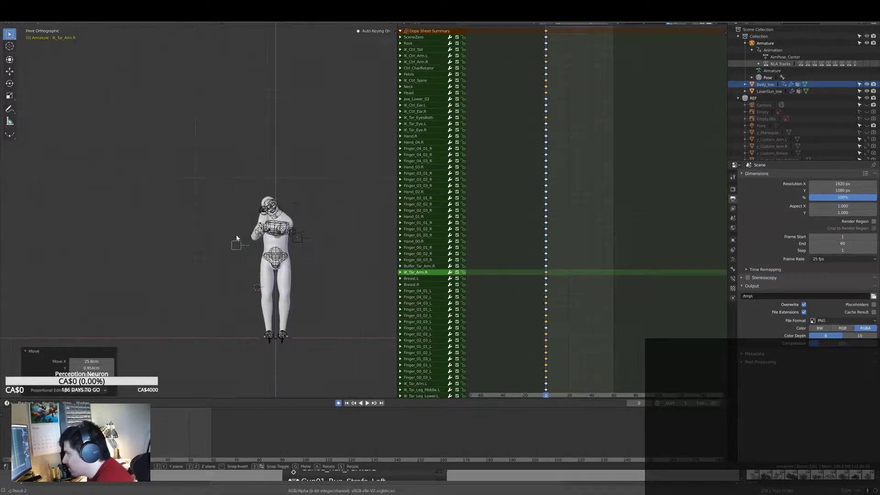
key("ctrl+z")
scroll(238, 235, "up", 5)
mouse_move(237, 235)
middle_mouse_down()
mouse_move(251, 215)
mouse_move(210, 219)
middle_mouse_up()
scroll(251, 214, "down", 4)
scroll(210, 220, "up", 2)
Step: Select all bones and open Append on the Fennec .blend's actions
key("KP_1")
key("a")
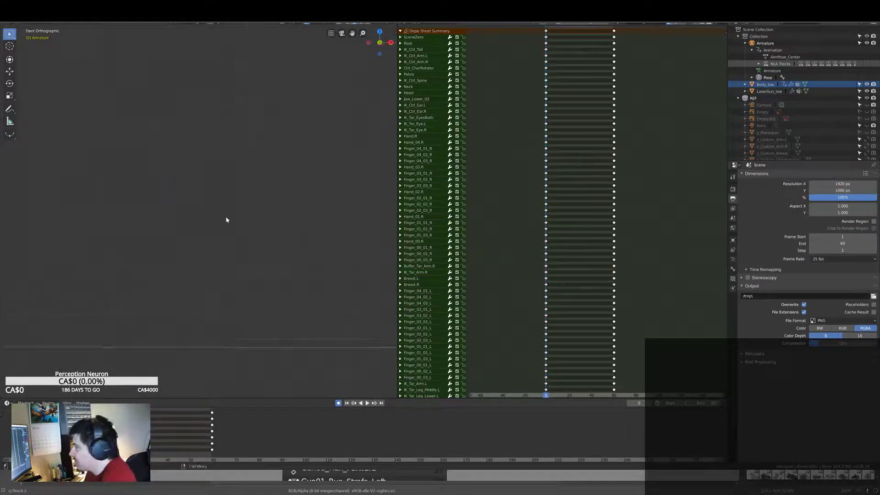
key("KP_3")
scroll(216, 220, "down", 2)
scroll(204, 220, "down", 2)
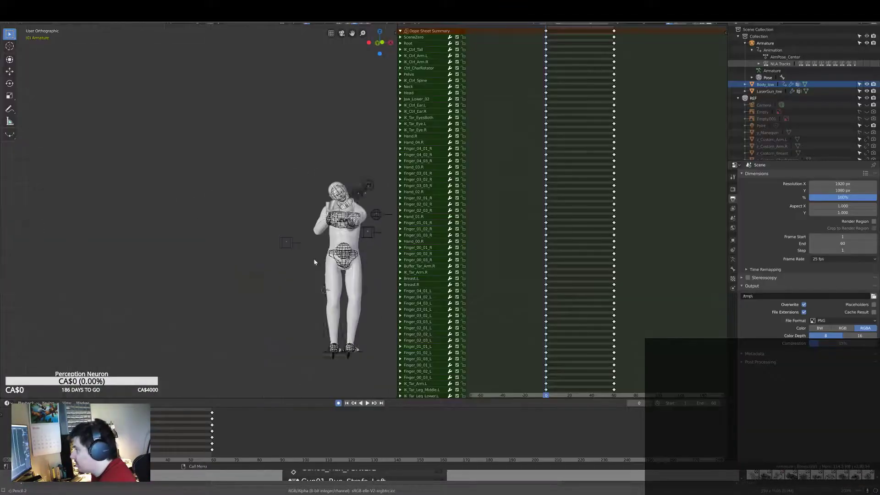
mouse_move(202, 192)
middle_mouse_down()
mouse_move(214, 177)
mouse_move(298, 150)
middle_mouse_up()
scroll(214, 177, "up", 4)
left_click(215, 177)
scroll(298, 149, "down", 3)
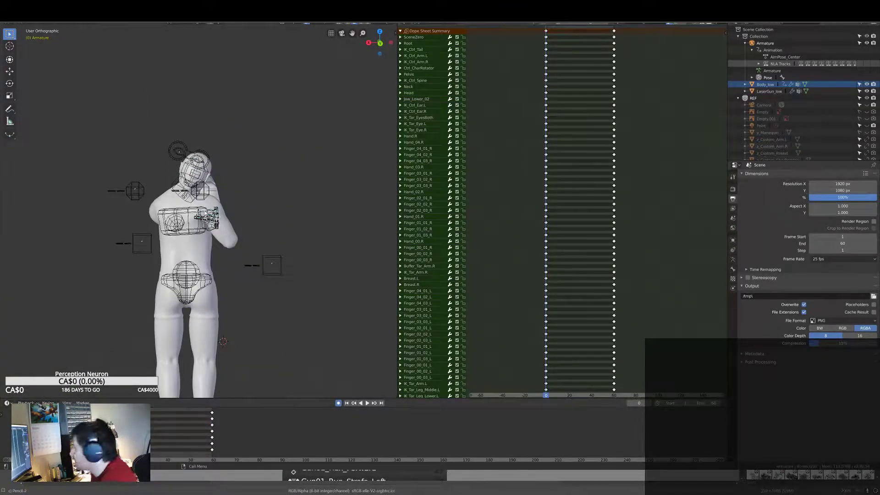
key("shift+F1")
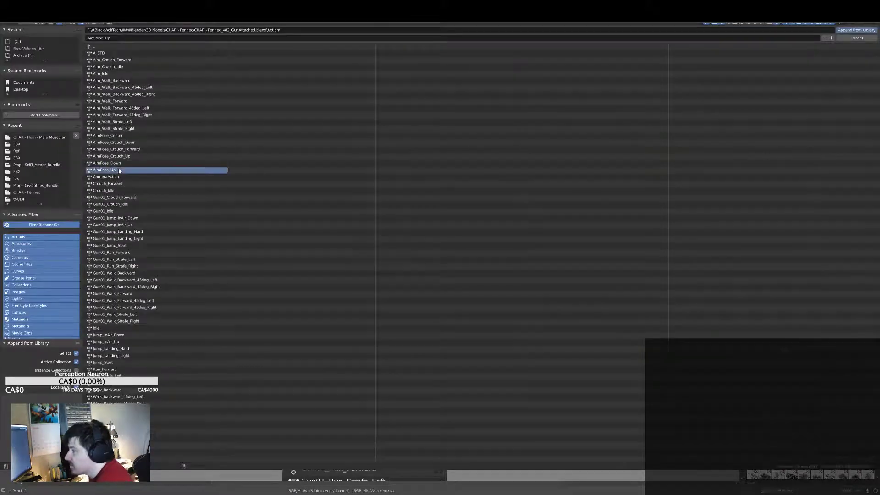
Step: Append the AimPose_Up action and frame the rig from the front and left side
double_click(119, 170)
middle_click_drag(202, 220, 227, 252)
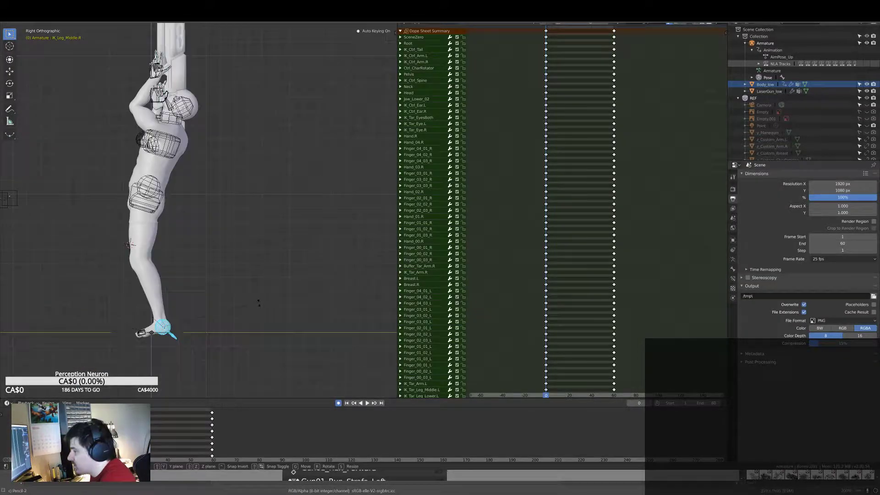
key("KP_1")
scroll(83, 229, "down", 3)
left_click(628, 34)
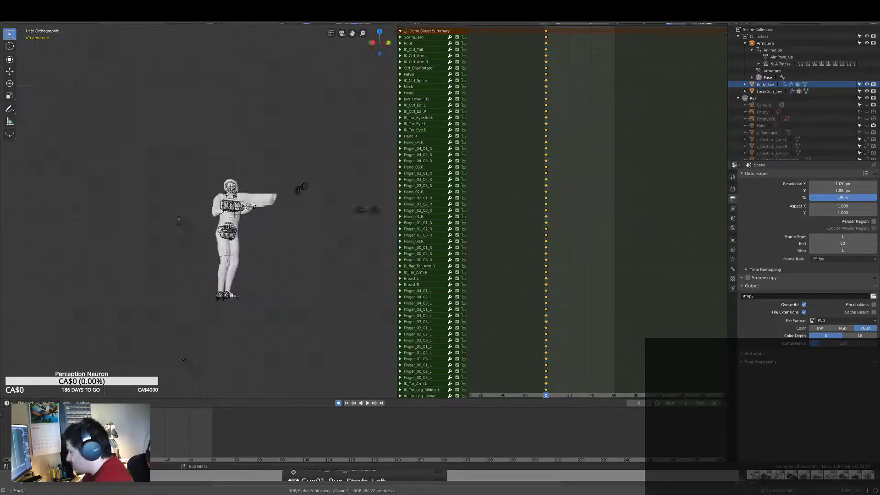
key("ctrl+KP_3")
scroll(229, 229, "up", 4)
Step: Rotate the right arm IK control by -90 to raise the laser gun
left_click(216, 254)
type("r-90")
key("Return")
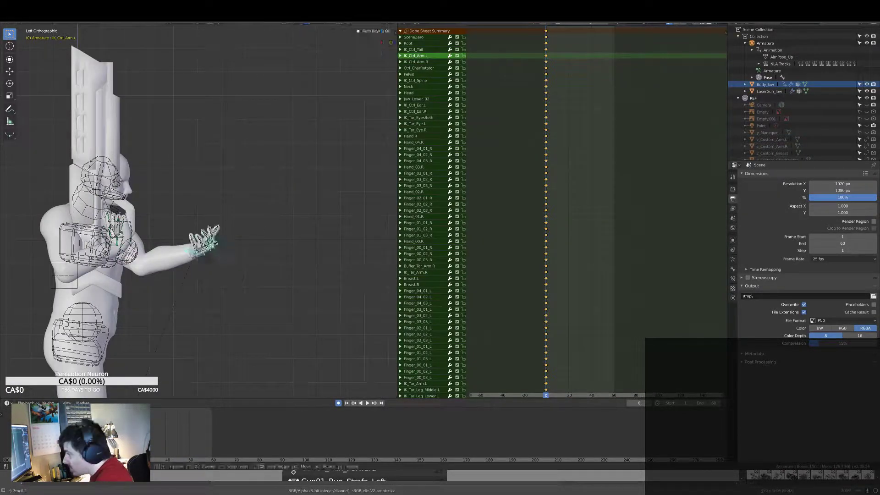
scroll(151, 180, "down", 3)
middle_click_drag(150, 181, 195, 272)
left_click(194, 272)
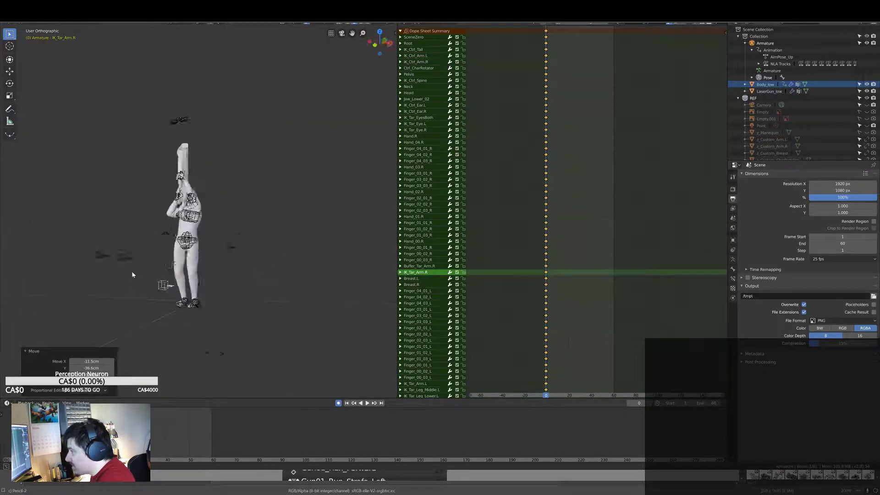
Step: Select the left arm target bone and orbit around to inspect the raised gun
middle_click_drag(220, 264, 273, 229)
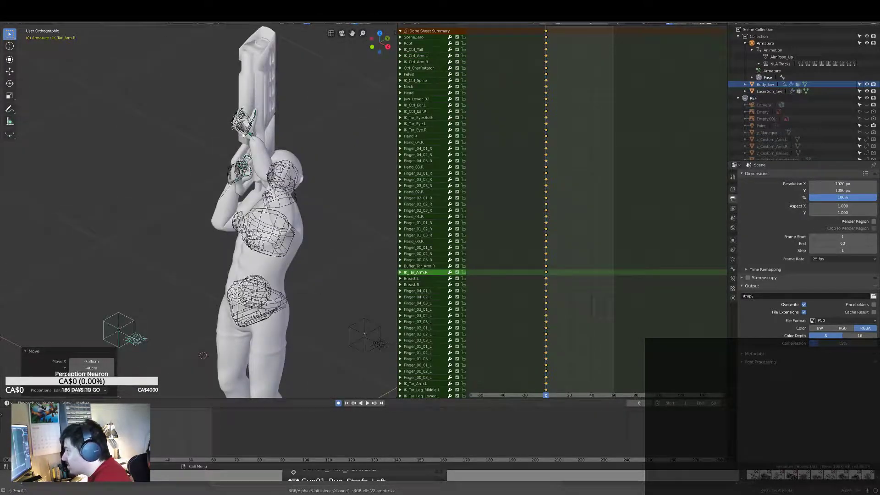
left_click(280, 293)
key("KP_3")
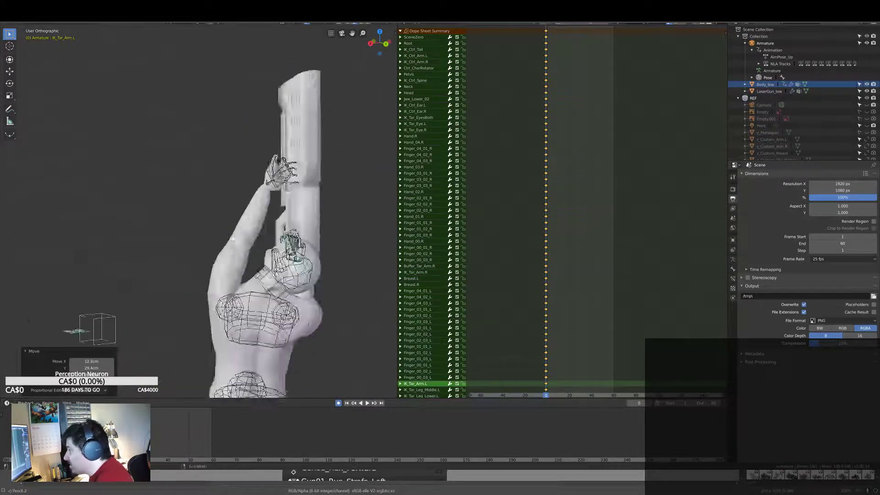
scroll(280, 306, "up", 5)
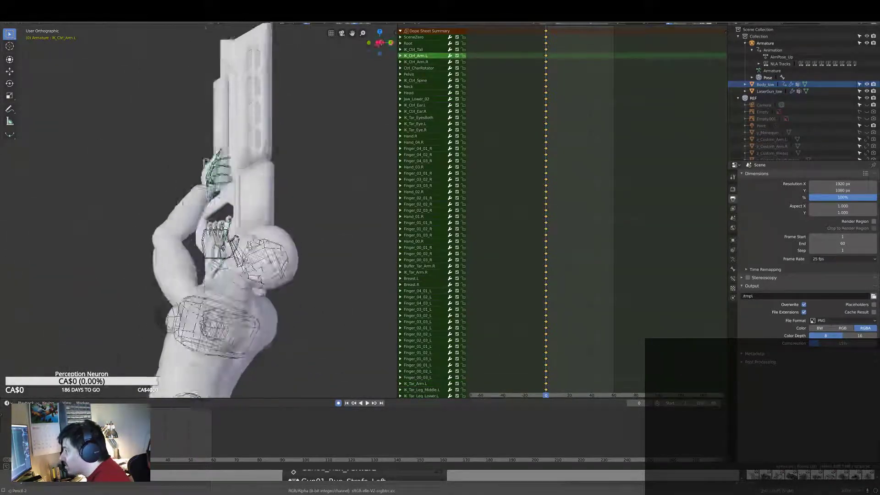
middle_click_drag(206, 188, 259, 227)
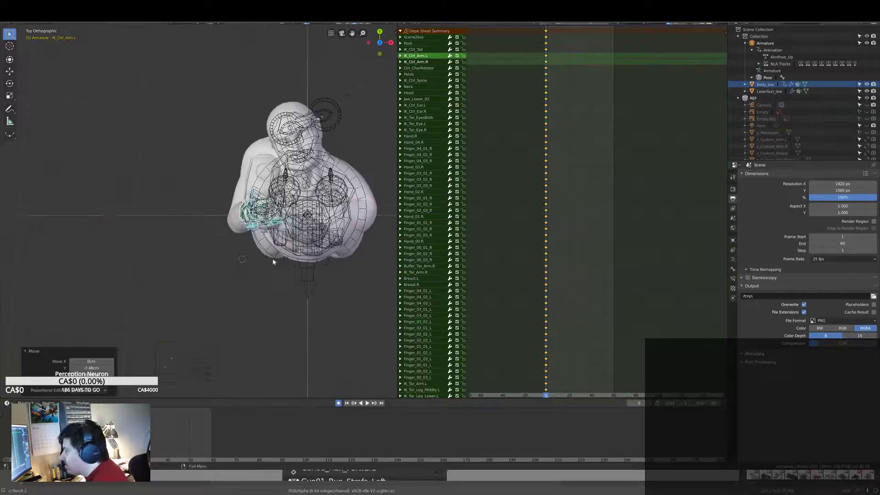
mouse_move(272, 262)
middle_mouse_down()
mouse_move(230, 280)
mouse_move(217, 269)
mouse_move(347, 219)
middle_mouse_up()
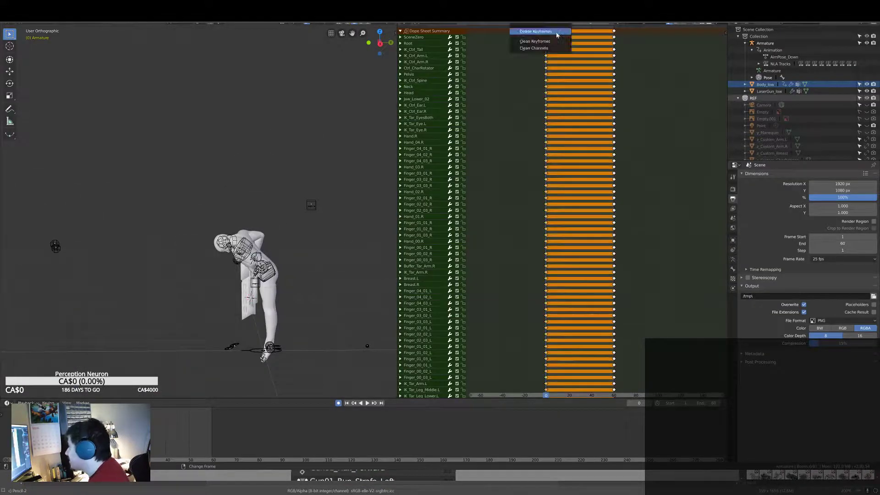
Step: Switch the rig's active action to AimPose_Down
left_click(541, 28)
left_click(642, 54)
left_click(634, 45)
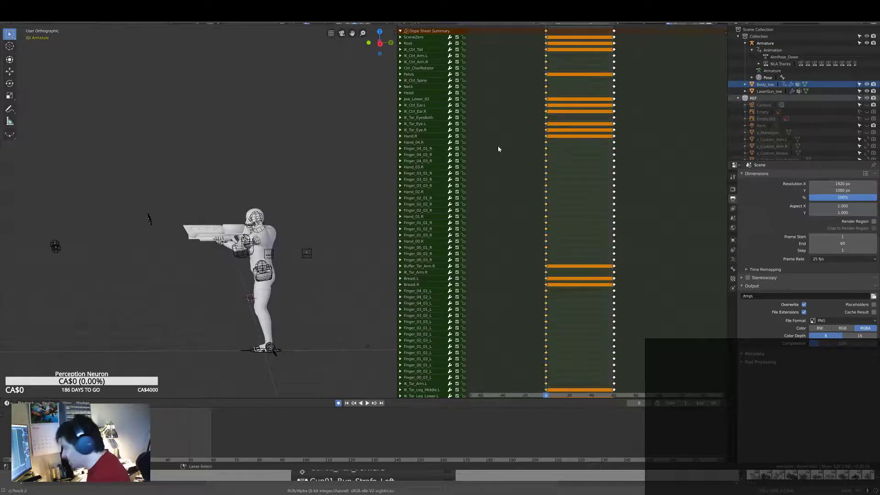
scroll(286, 239, "up", 5)
Step: Move the left arm IK control and rotate the whole character with the rotator control
key("g")
left_click(301, 228)
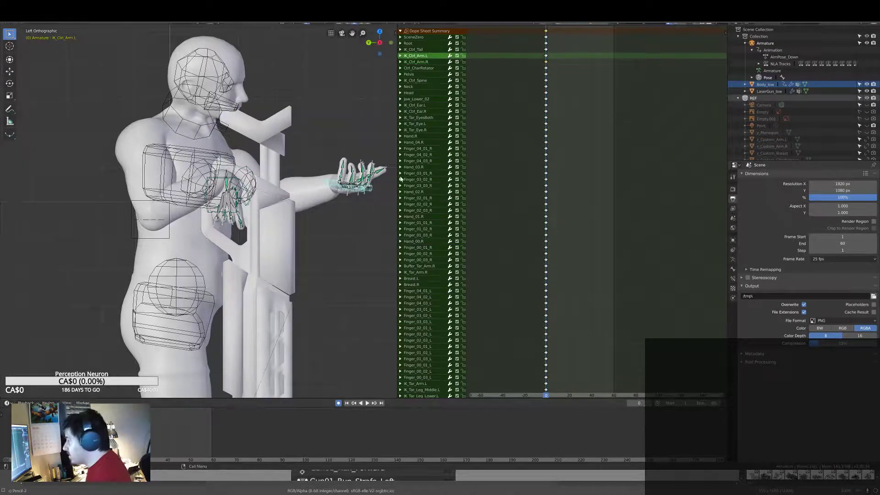
scroll(301, 227, "down", 2)
middle_click_drag(301, 227, 159, 313)
key("KP_3")
left_click(207, 192)
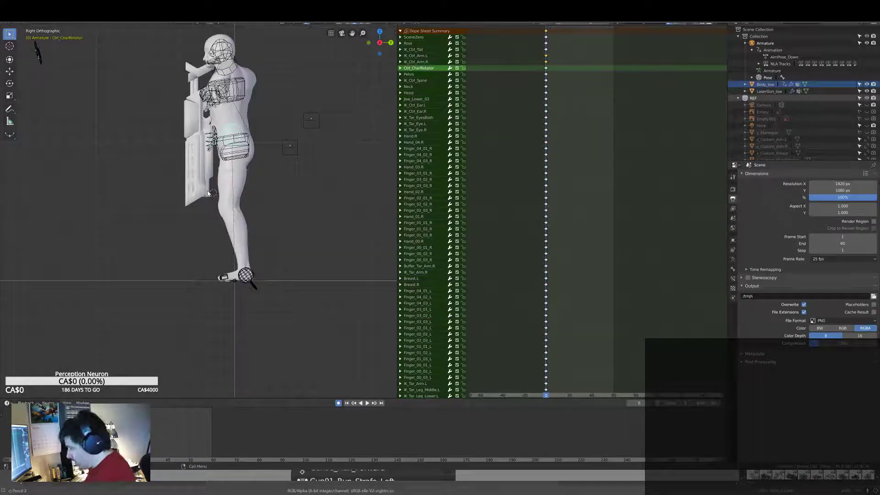
key("r")
left_click(361, 155)
middle_click_drag(256, 156, 361, 154)
mouse_move(233, 113)
middle_mouse_down()
mouse_move(256, 202)
mouse_move(215, 219)
middle_mouse_up()
left_click(299, 226)
Step: Reposition the left arm IK control and rotate the Neck bone to bend the head down
key("g")
left_click(255, 202)
key("KP_3")
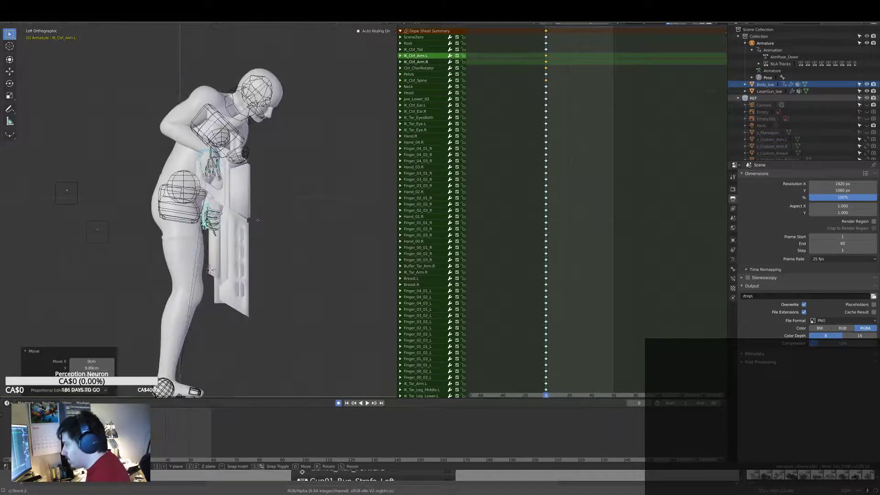
scroll(216, 220, "down", 3)
left_click(192, 239)
key("ctrl+KP_3")
scroll(192, 239, "up", 5)
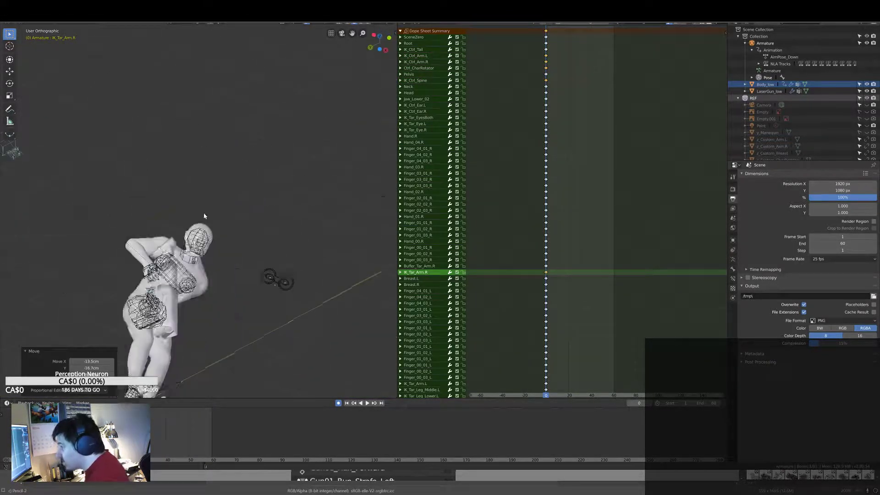
left_click(200, 258)
middle_click_drag(199, 258, 256, 50)
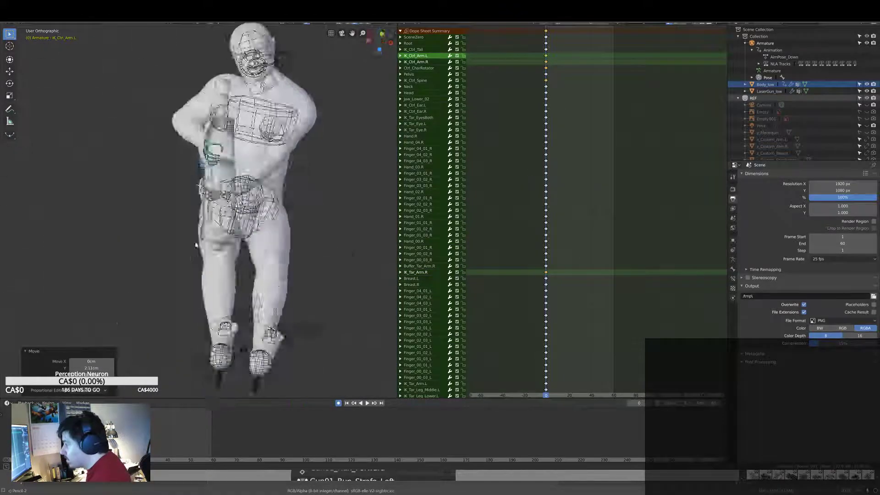
left_click(257, 50)
left_click(259, 209)
scroll(260, 209, "down", 5)
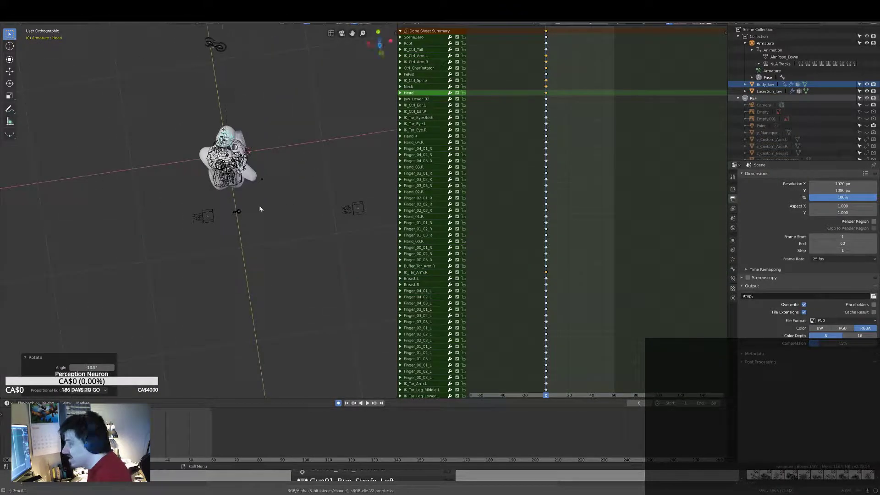
Step: Move the arm IK control lower and orbit around to check the arm
key("g")
left_click(233, 277)
middle_click_drag(234, 277, 249, 252)
scroll(249, 251, "up", 5)
middle_click_drag(279, 170, 218, 179)
scroll(218, 179, "down", 3)
scroll(129, 220, "up", 5)
scroll(128, 220, "down", 5)
Step: Move IK_Tar_Arm.L and IK_Ctrl_Arm.L, checking the lowered-gun pose without overlays
left_click(295, 255)
key("g")
left_click(194, 281)
middle_click_drag(194, 280, 220, 256)
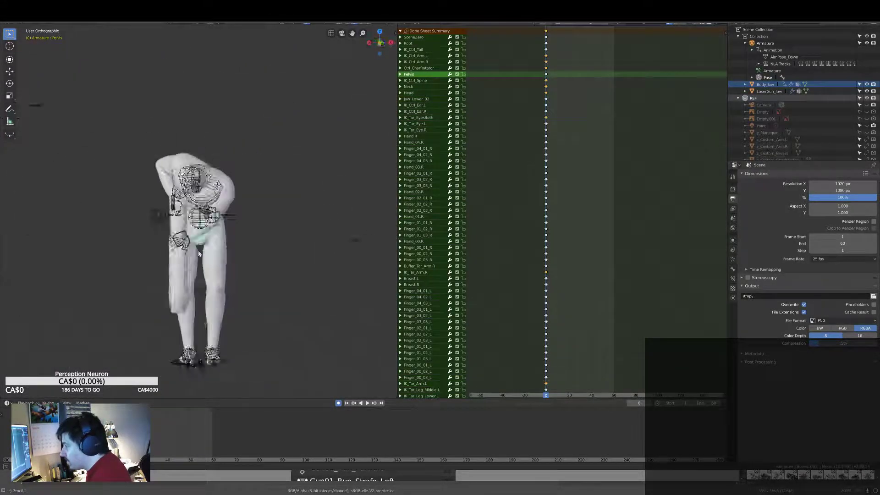
scroll(220, 257, "up", 4)
left_click(353, 263)
key("g")
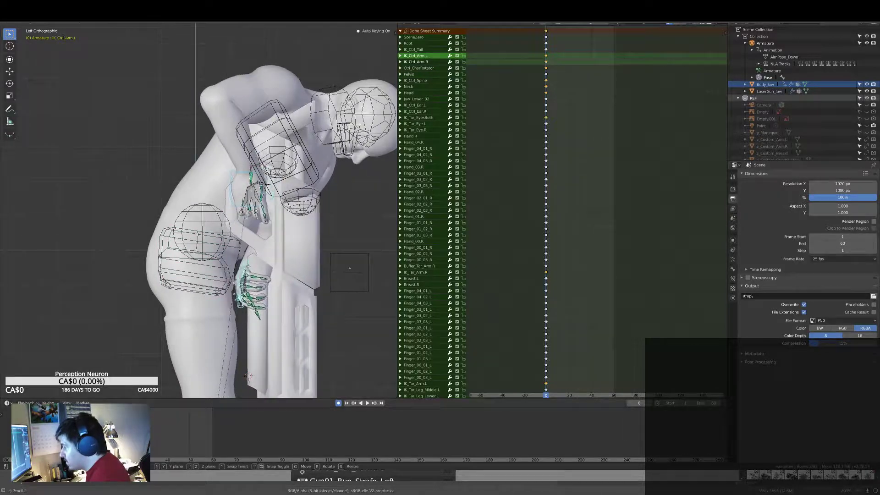
left_click(257, 258)
key("shift+alt+z")
mouse_move(256, 258)
middle_mouse_down()
mouse_move(300, 299)
mouse_move(206, 161)
mouse_move(366, 261)
mouse_move(310, 143)
mouse_move(78, 220)
mouse_move(166, 187)
middle_mouse_up()
key("shift+alt+z")
key("shift+alt+z")
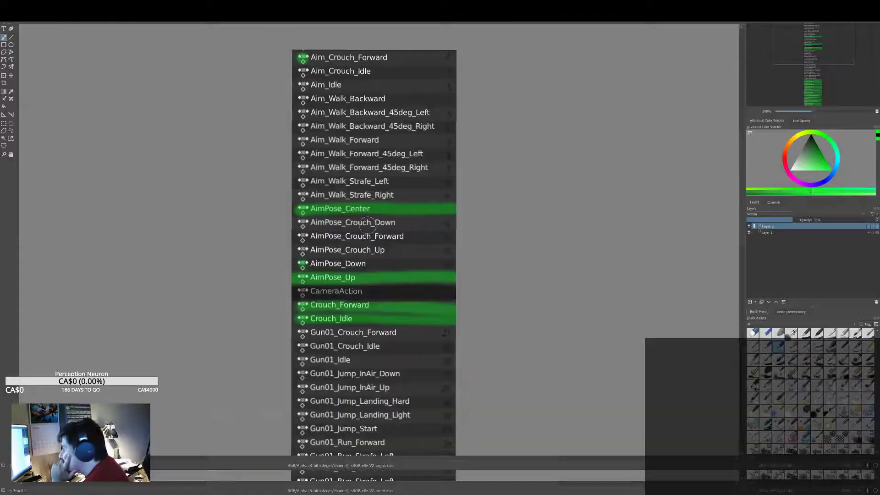
scroll(413, 265, "down", 5)
scroll(433, 216, "up", 1)
scroll(442, 230, "down", 2, "ctrl")
scroll(398, 233, "up", 2, "ctrl")
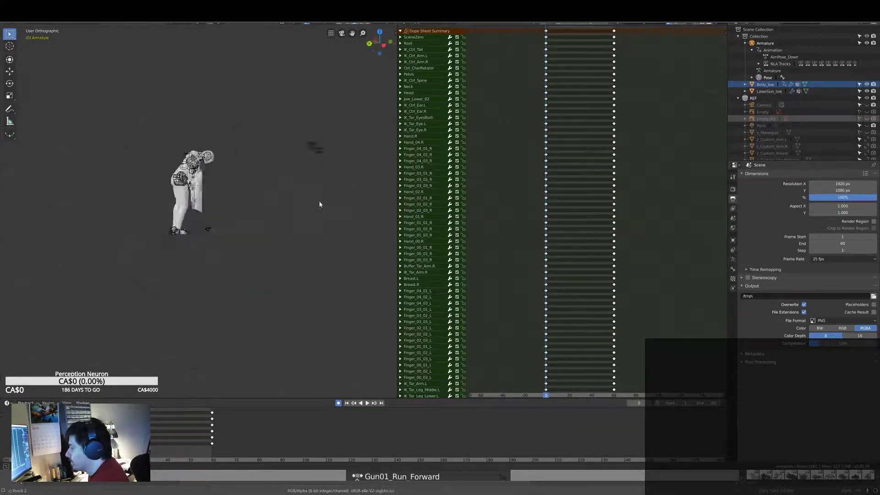
Step: Leave the append browser and load AimPose_Crouch_Forward from the action list
key("KP_1")
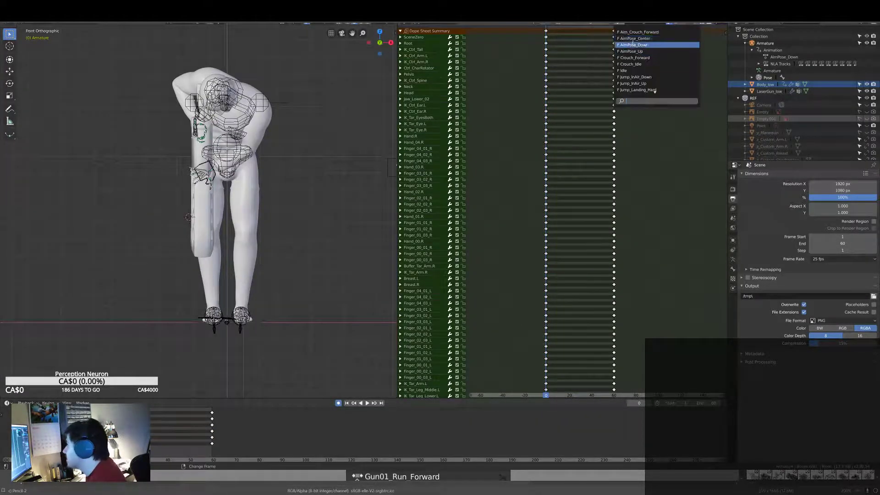
left_click(631, 39)
key("shift+F1")
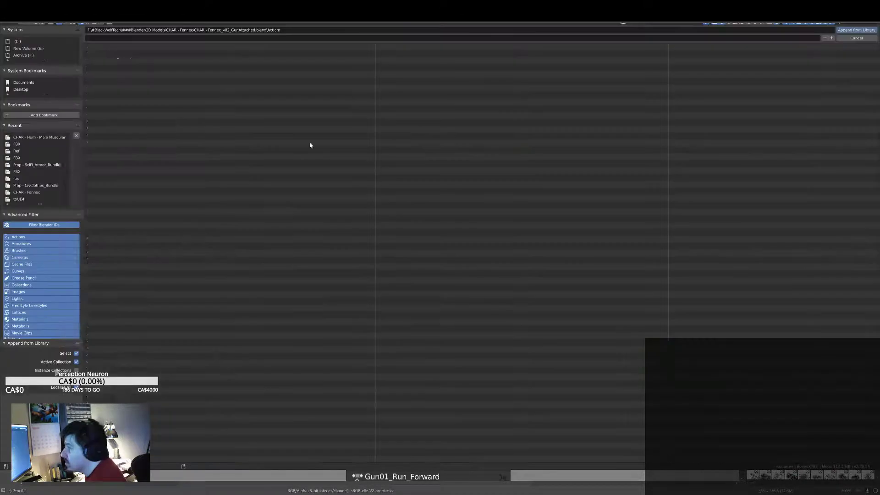
double_click(122, 145)
left_click(630, 28)
left_click(642, 50)
key("KP_3")
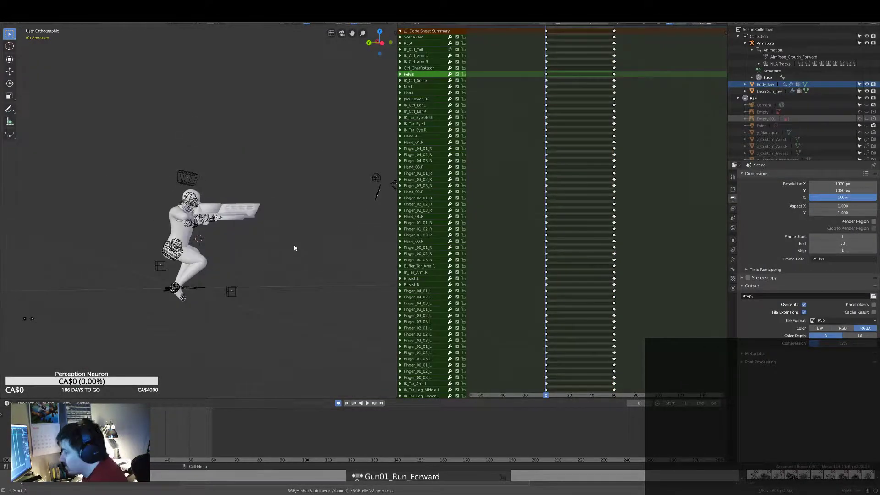
Step: Delete the frame-60 keys, reselect the crouched aim action and play it back to frame 22
key("Delete")
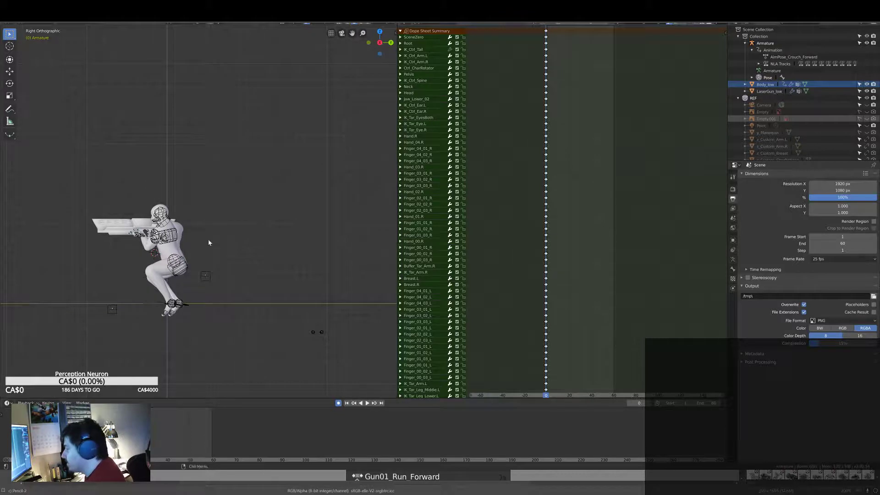
left_click(641, 45)
left_click(631, 28)
left_click(641, 44)
key("space")
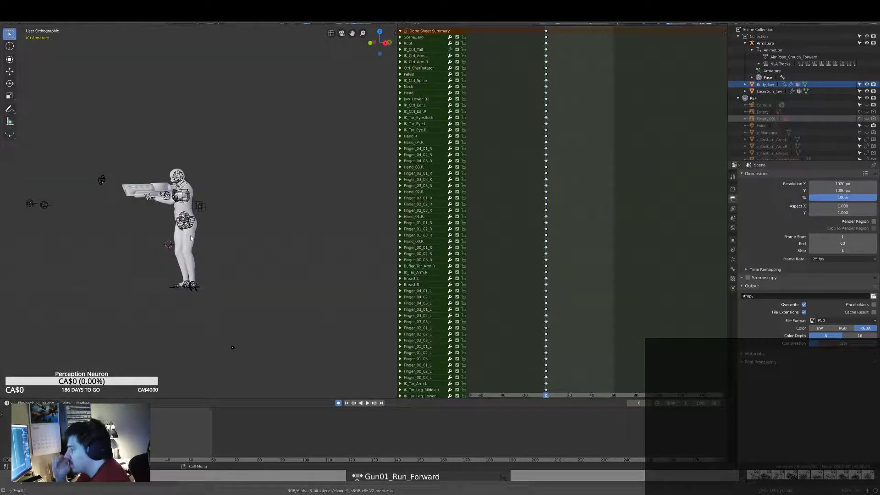
left_click(608, 25)
left_click(566, 107)
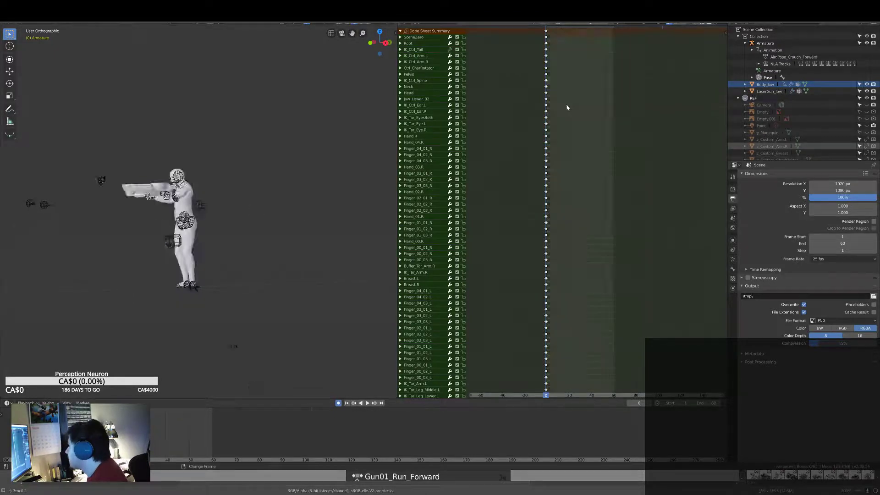
key("space")
key("Home")
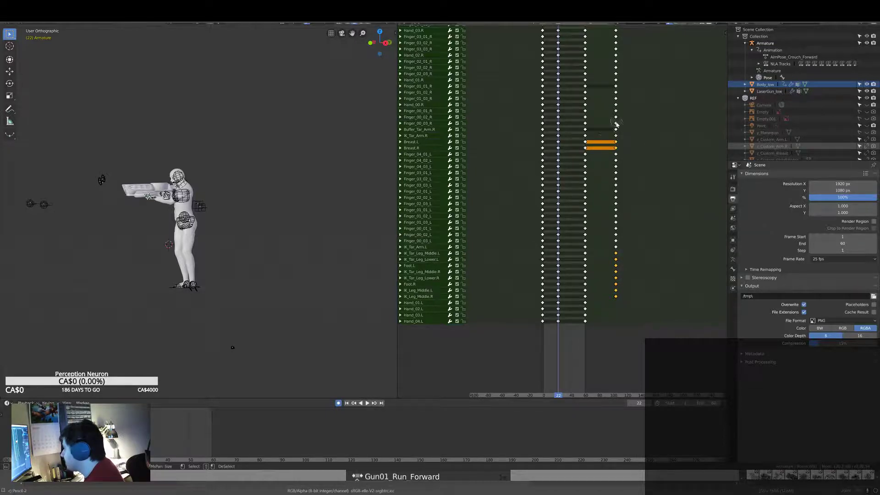
Step: Move the spine control down into a crouch
key("Home")
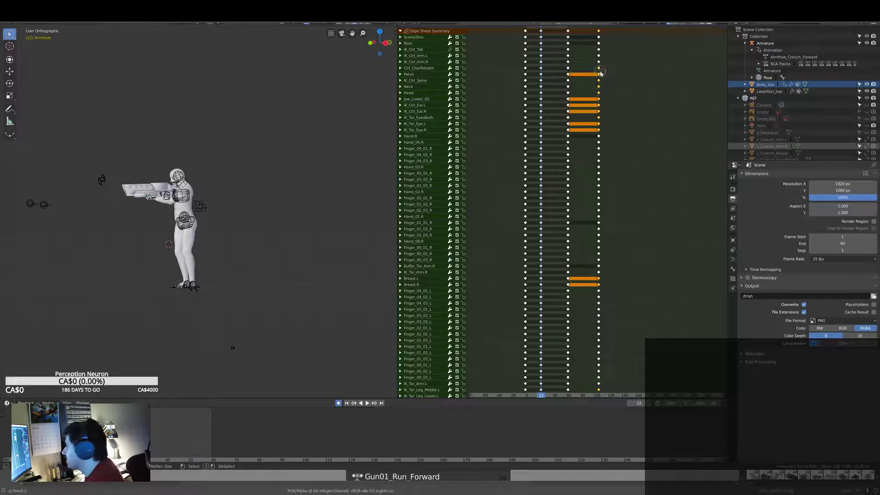
left_click(414, 80)
key("KP_Decimal")
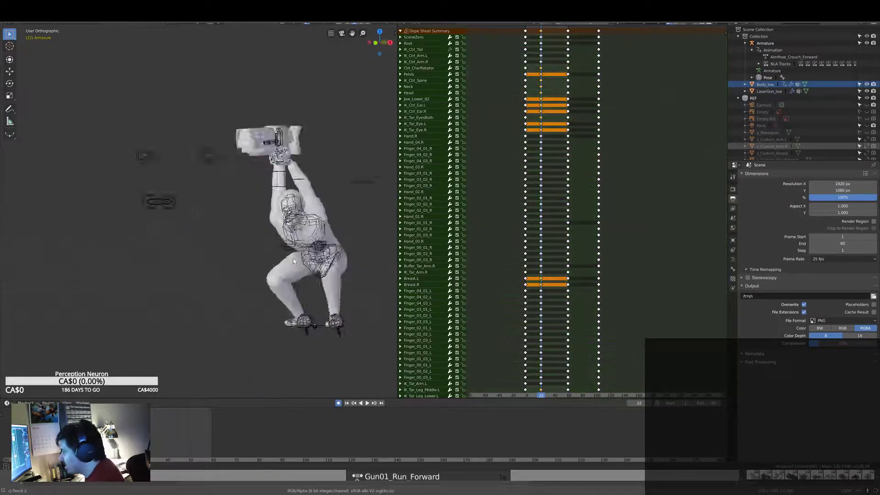
key("KP_1")
key("KP_3")
key("g")
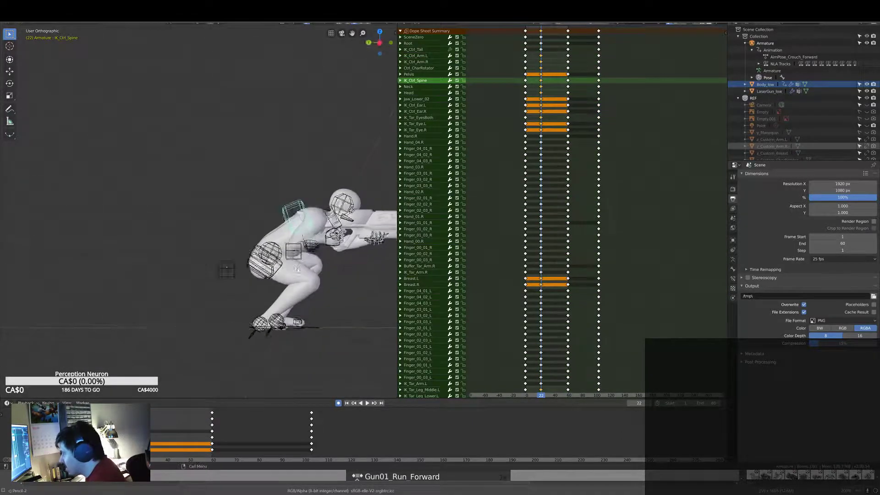
left_click(355, 253)
Step: Adjust the left arm control and the spine position
left_click(228, 227)
middle_click_drag(228, 227, 267, 279)
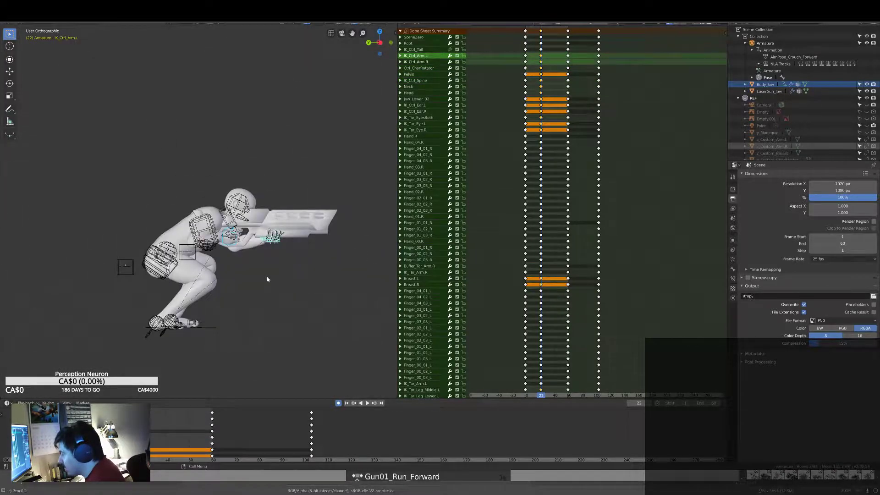
left_click(273, 251)
left_click(191, 254)
middle_click_drag(192, 254, 346, 185)
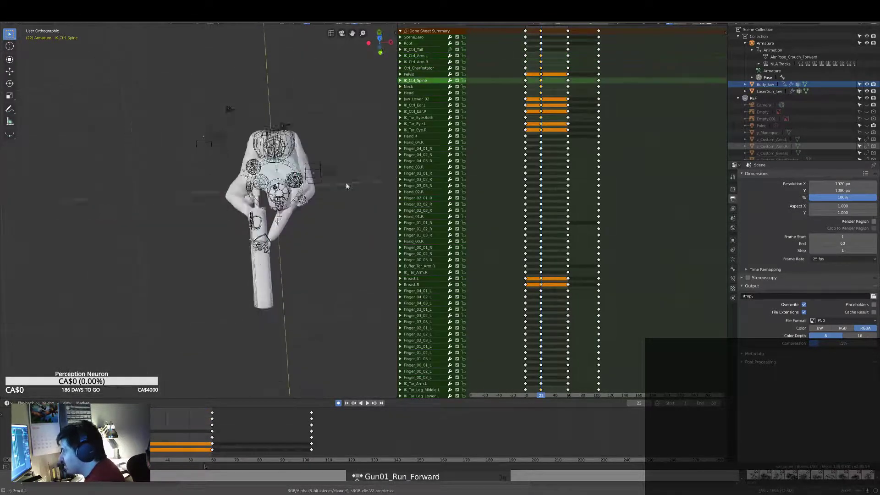
left_click(316, 247)
middle_click_drag(316, 247, 248, 262)
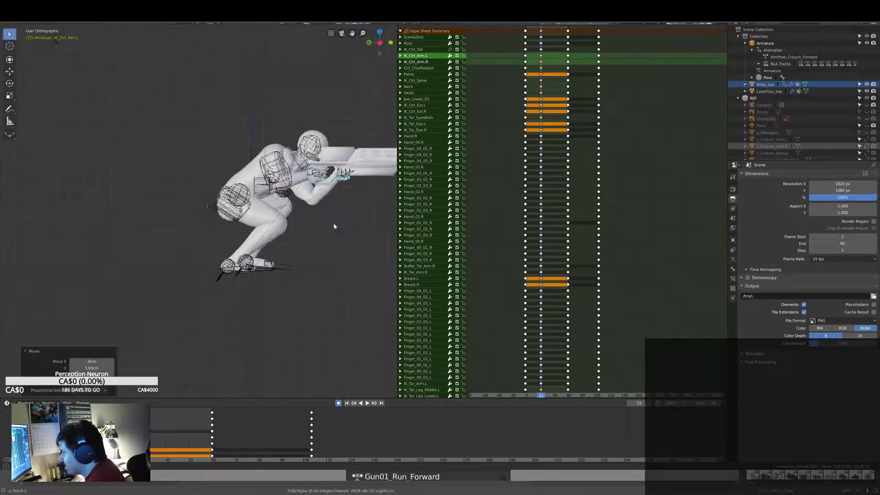
Step: Tilt the Head bone slightly and nudge the left arm control
left_click(228, 184)
mouse_move(228, 183)
middle_mouse_down()
mouse_move(251, 328)
mouse_move(275, 275)
middle_mouse_up()
key("r")
left_click(251, 328)
left_click(252, 220)
key("g")
left_click(251, 206)
mouse_move(251, 206)
middle_mouse_down()
mouse_move(306, 312)
mouse_move(256, 193)
middle_mouse_up()
Step: Rotate the Neck bone to aim the head along the gun
left_click(257, 190)
key("r")
left_click(205, 288)
middle_click_drag(205, 288, 257, 206)
scroll(206, 206, "up", 4)
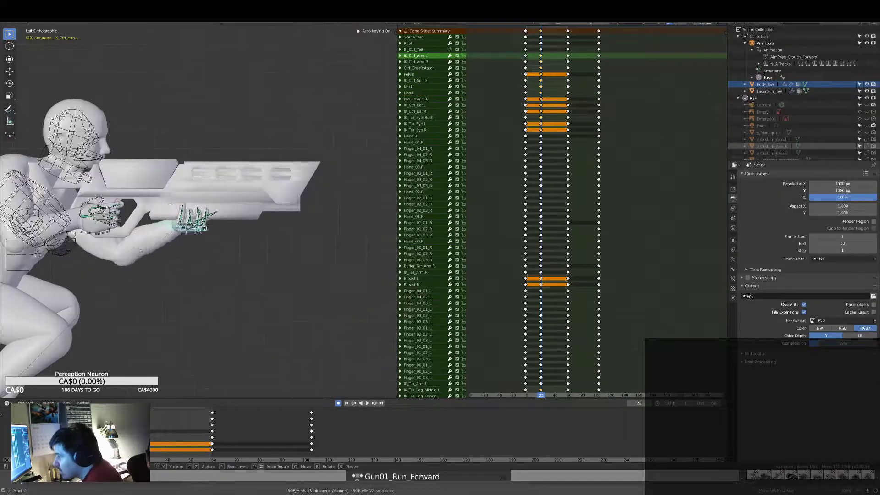
Step: Move the left and right arm controls so both hands grip the gun
key("KP_1")
left_click(147, 218)
key("g")
left_click(160, 201)
key("g")
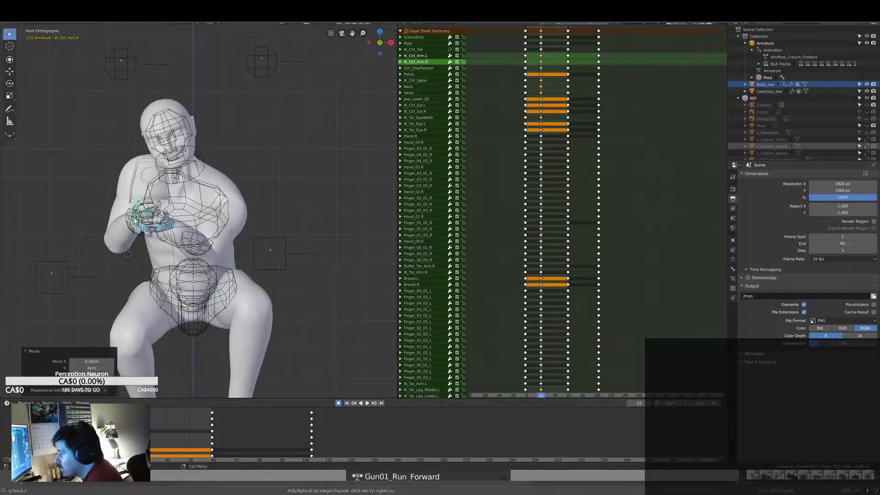
middle_click_drag(127, 253, 206, 246)
key("g")
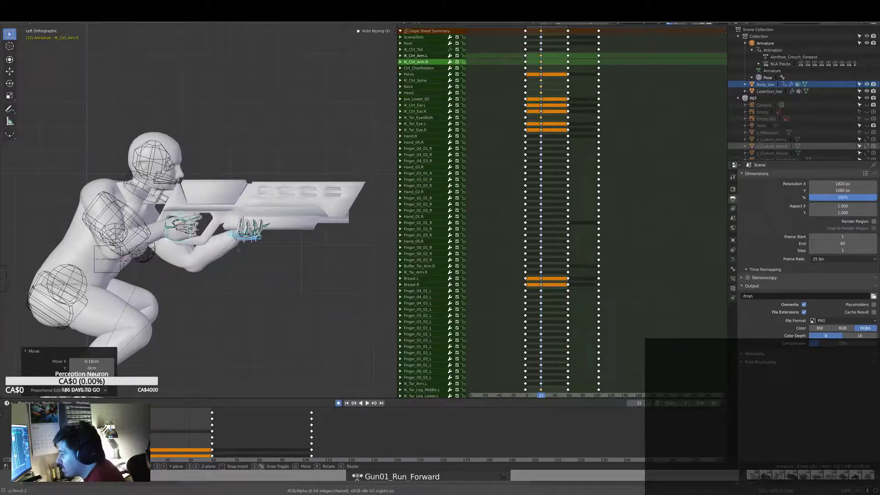
left_click(238, 250)
middle_click_drag(238, 251, 206, 247)
Step: Delete the in-between keyframes so the pose holds from frame 0 to 60
key("KP_1")
scroll(160, 254, "down", 4)
left_click(172, 231)
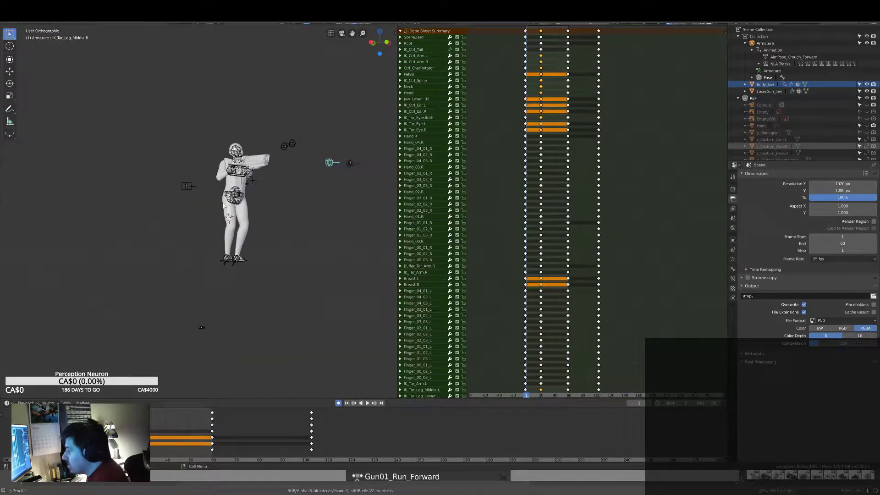
left_click(526, 33)
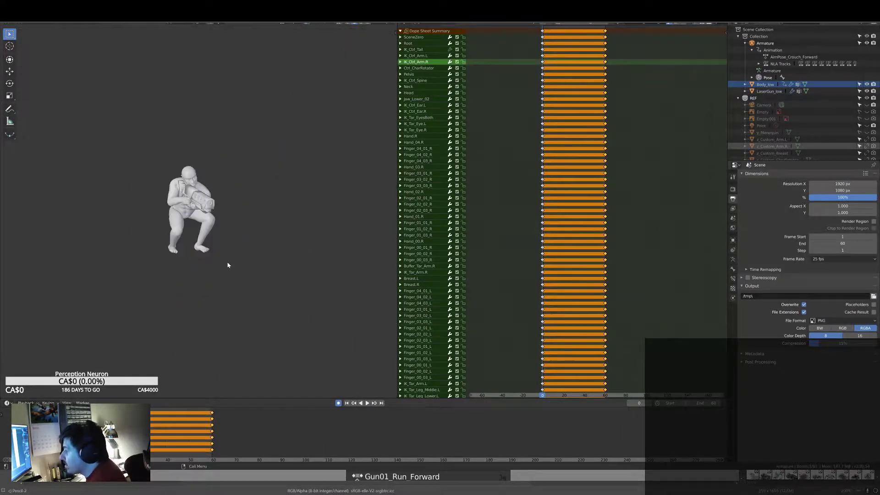
Step: Deselect all keyframes and save the file as a new version
key("ctrl+KP_3")
key("KP_3")
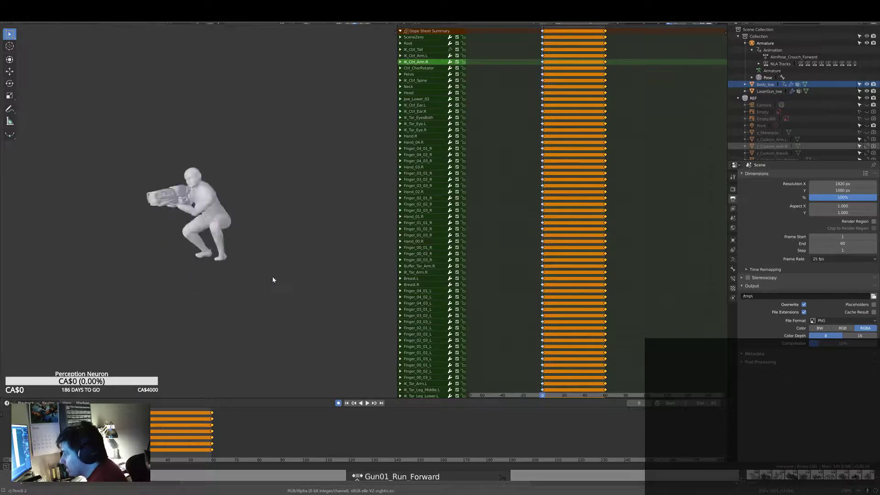
left_click(593, 224)
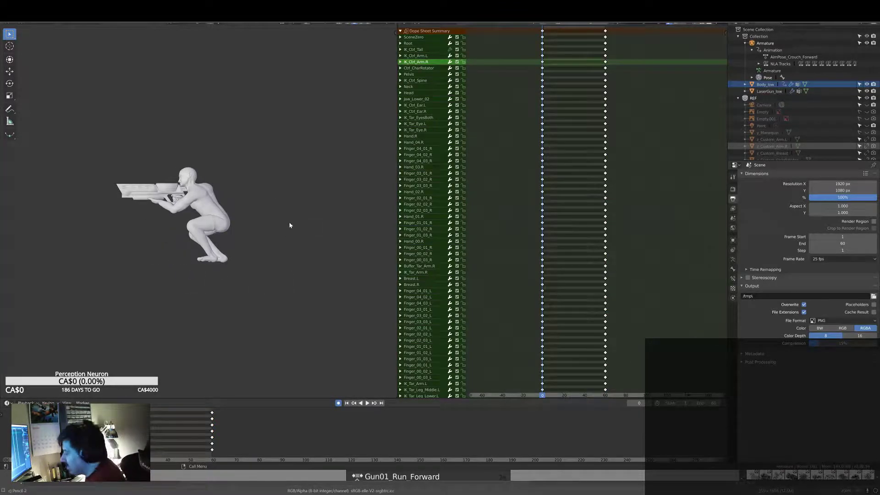
key("ctrl+shift+s")
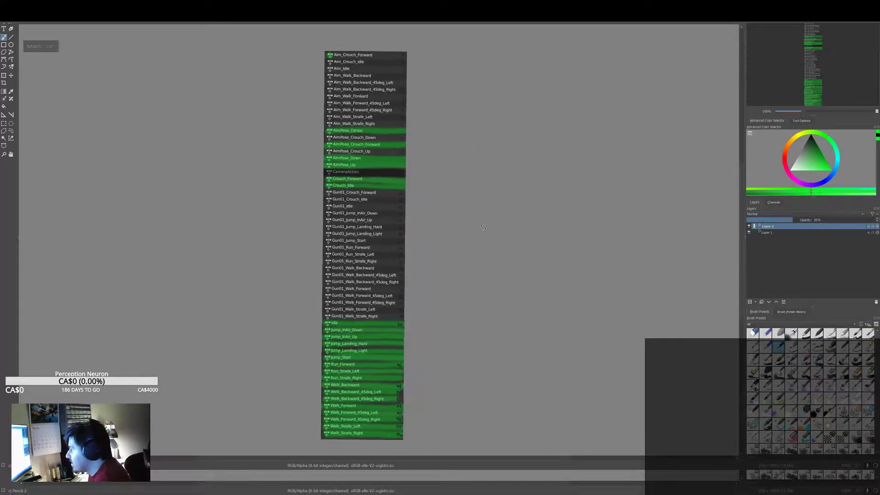
Step: Bring the aim pose entries into view on the Krita checklist, then switch back to Blender
scroll(366, 221, "up", 1, "ctrl")
middle_click_drag(363, 223, 346, 334)
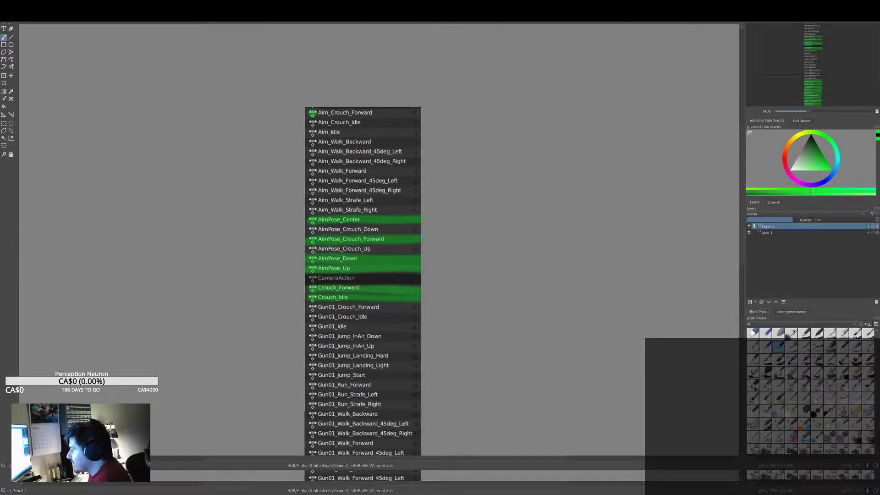
key("alt+Tab")
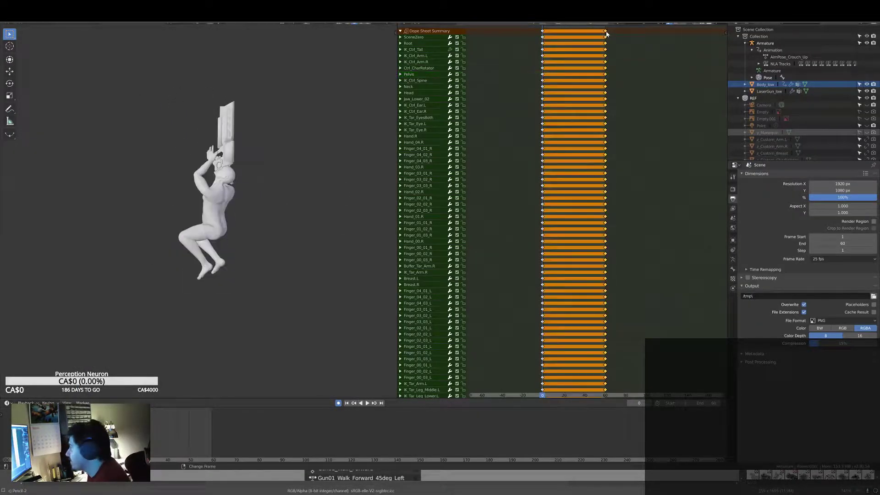
Step: Load AimPose_Crouch_Up, then load AimPose_Crouch_Forward to compare the right arm
left_click(637, 51)
mouse_move(229, 207)
middle_mouse_down()
mouse_move(183, 202)
mouse_move(298, 206)
middle_mouse_up()
left_click(179, 188)
scroll(219, 183, "up", 6)
left_click(668, 24)
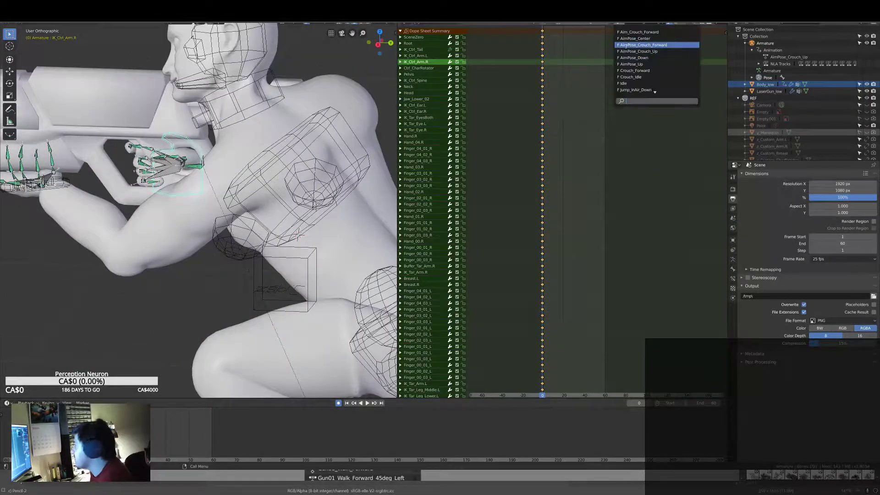
left_click(636, 46)
Step: Check the left arm in the Forward pose, then return to AimPose_Crouch_Up
middle_click_drag(183, 206, 138, 206)
left_click(174, 187)
scroll(185, 221, "down", 3)
scroll(185, 221, "up", 5)
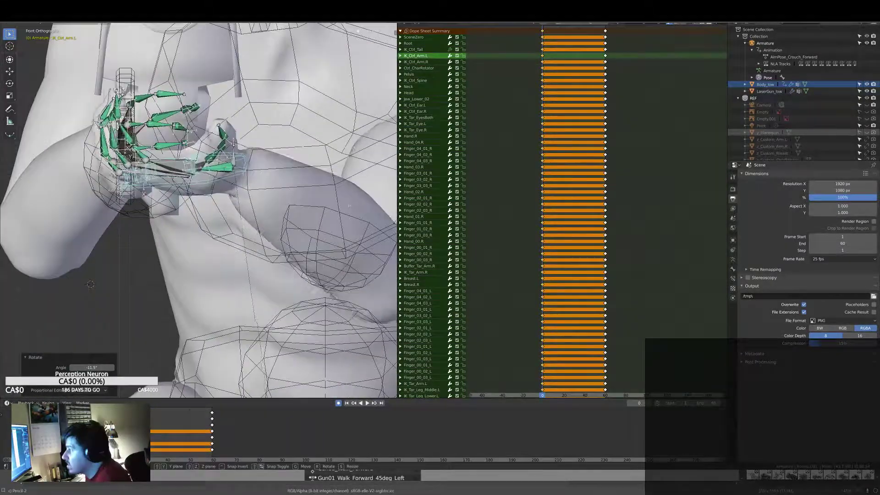
scroll(185, 222, "up", 3)
left_click(669, 24)
left_click(636, 51)
Step: Inspect the arm and spine controls of the crouching pose from the right side
middle_click_drag(229, 206, 298, 206)
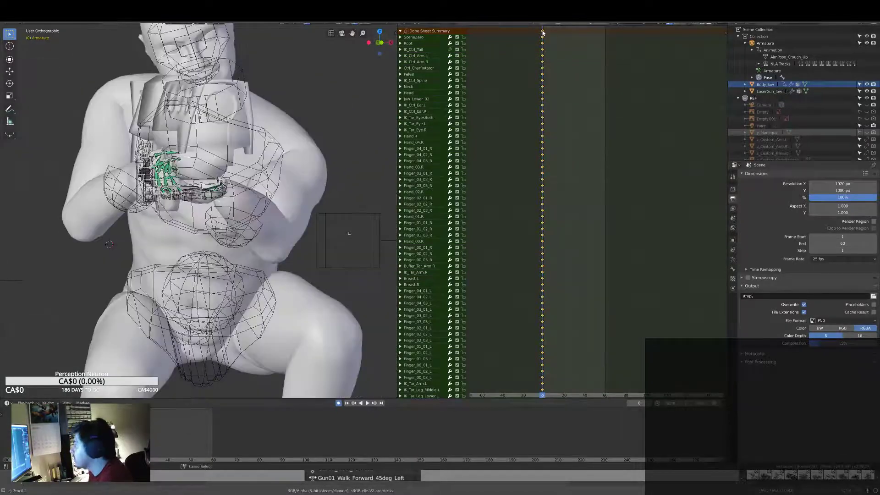
scroll(229, 207, "down", 4)
left_click(152, 191)
mouse_move(229, 206)
middle_mouse_down()
mouse_move(275, 229)
mouse_move(257, 229)
mouse_move(156, 141)
middle_mouse_up()
left_click(225, 206)
key("ctrl+KP_3")
scroll(155, 140, "down", 5)
left_click(248, 265)
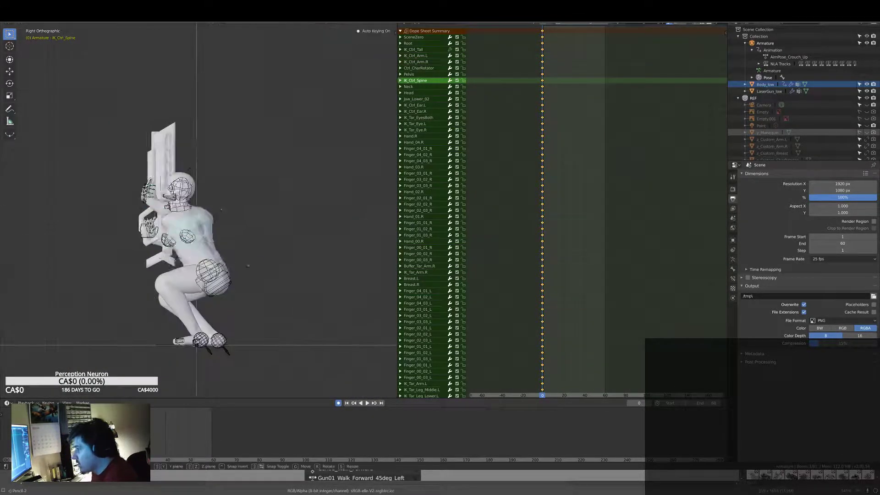
mouse_move(281, 218)
middle_mouse_down()
mouse_move(266, 363)
mouse_move(192, 184)
mouse_move(109, 96)
mouse_move(219, 178)
middle_mouse_up()
Step: Move the IK_Tar_Arm.L target to raise the left arm's aim
left_click(266, 363)
scroll(219, 179, "up", 4)
left_click(283, 144)
scroll(283, 144, "down", 3)
left_click_drag(197, 305, 192, 316)
middle_click_drag(192, 316, 174, 229)
scroll(171, 205, "up", 4)
scroll(171, 205, "down", 3)
middle_click_drag(261, 258, 138, 137, "shift")
Step: Rotate the Head bone 20 degrees to follow the upward aim
left_click(137, 137)
key("r")
left_click(151, 146)
scroll(188, 163, "down", 3)
key("KP_3")
type("r20")
key("Return")
Step: Preview the finished crouch-up aim pose in perspective with overlays hidden
scroll(310, 145, "down", 3)
mouse_move(311, 145)
middle_mouse_down()
mouse_move(172, 210)
mouse_move(278, 225)
middle_mouse_up()
scroll(172, 210, "up", 4)
key("shift+alt+z")
scroll(277, 226, "down", 4)
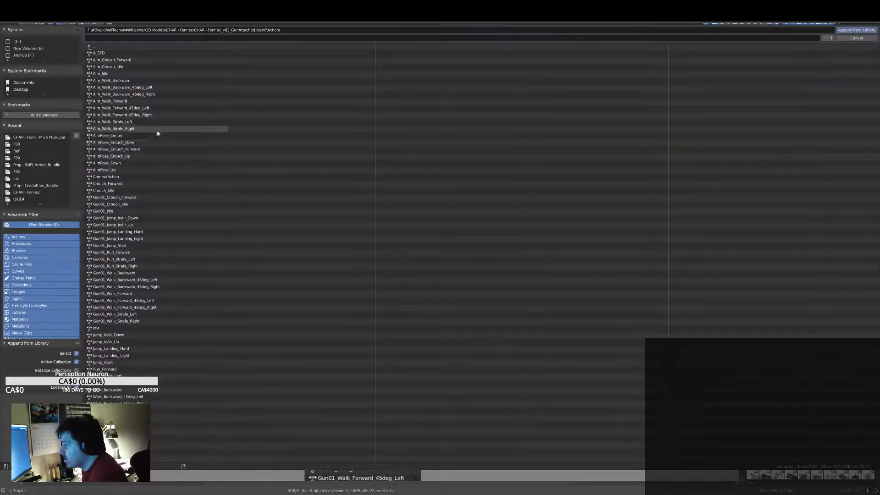
Step: Close the Append browser without appending and delete the frame-60 keyframes
key("Return")
right_click(605, 35)
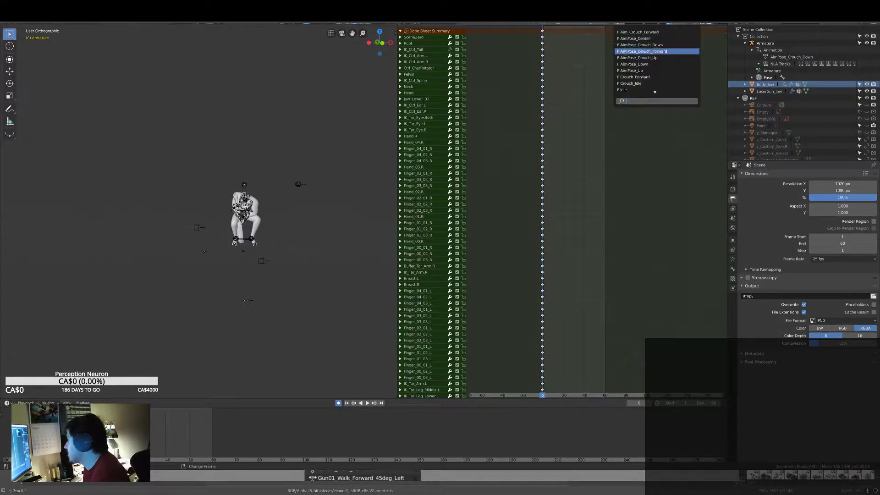
left_click(651, 51)
key("KP_Decimal")
Step: Rotate the right arm control and adjust the neck and head from side views
left_click(247, 151)
key("ctrl+KP_3")
key("r")
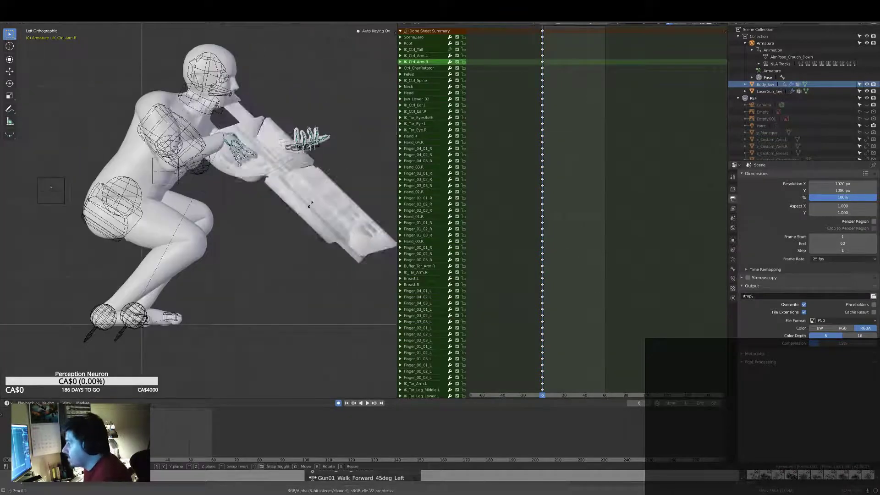
left_click(137, 188)
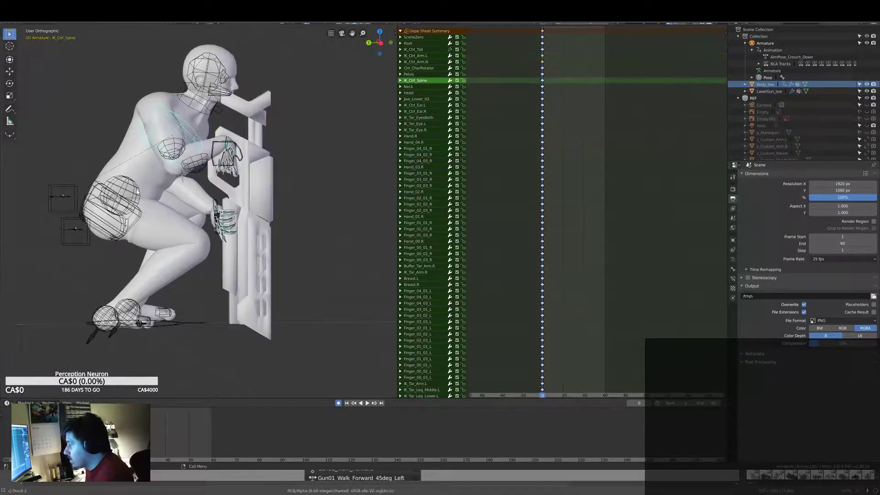
key("KP_3")
left_click(161, 113)
middle_click_drag(137, 206, 92, 206)
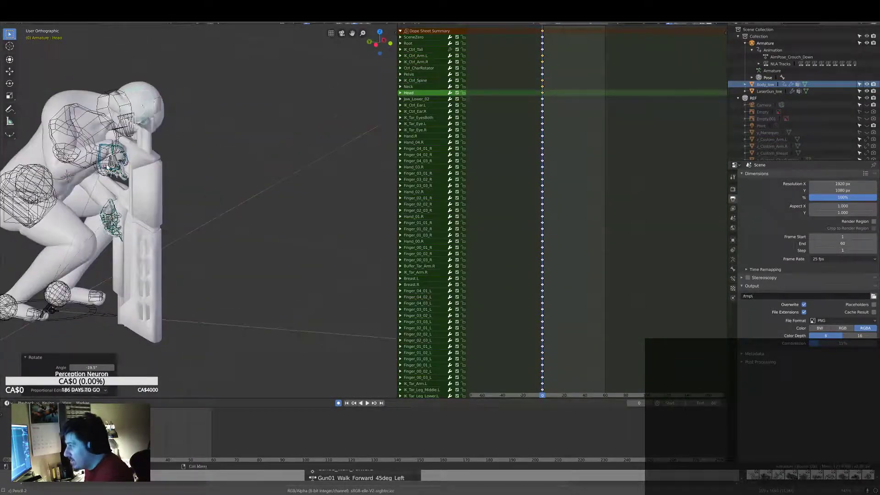
Step: Move the left arm control and bring the right arm target toward the gun
left_click_drag(120, 200, 120, 192)
middle_click_drag(120, 200, 111, 213)
left_click_drag(132, 263, 122, 208)
mouse_move(122, 208)
middle_mouse_down()
mouse_move(188, 197)
mouse_move(243, 243)
mouse_move(220, 215)
mouse_move(229, 229)
mouse_move(219, 242)
middle_mouse_up()
key("g")
Step: Reposition the spine and left arm controls and seat the right arm target on the gun
left_click(220, 216)
key("ctrl+KP_3")
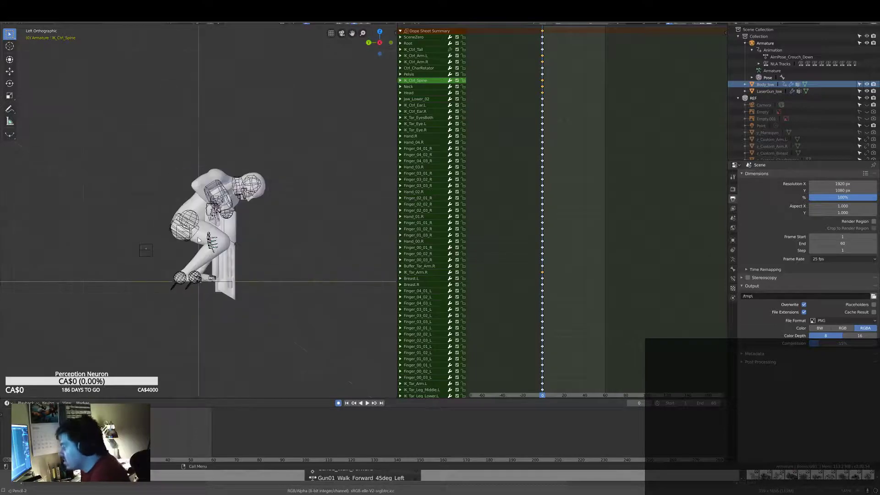
left_click(225, 216)
scroll(224, 243, "up", 3)
scroll(224, 242, "up", 2)
key("KP_1")
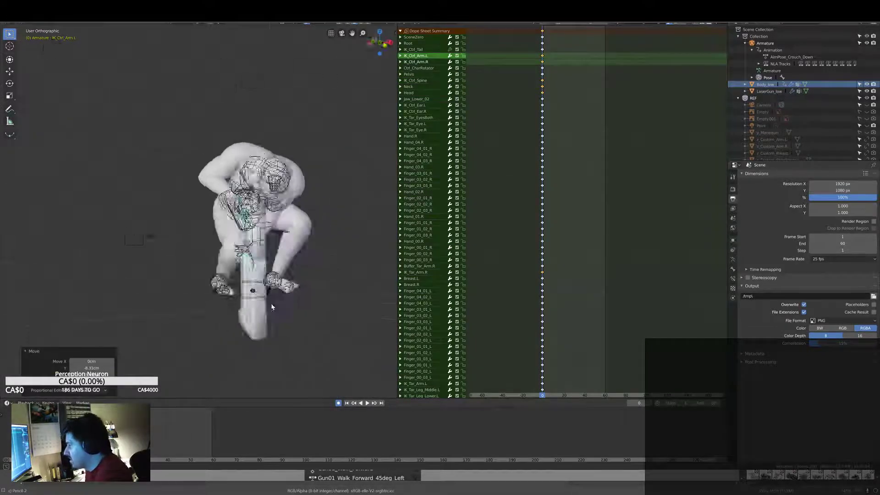
key("ctrl+KP_3")
key("KP_1")
left_click(289, 292)
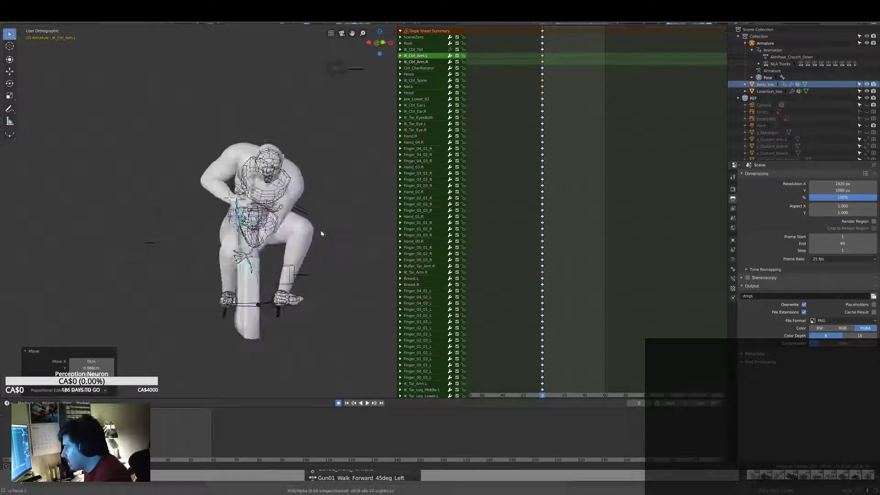
left_click_drag(311, 269, 320, 270)
mouse_move(320, 270)
middle_mouse_down()
mouse_move(116, 218)
mouse_move(387, 235)
mouse_move(74, 232)
mouse_move(212, 251)
mouse_move(312, 251)
mouse_move(104, 226)
mouse_move(114, 233)
mouse_move(112, 328)
mouse_move(137, 229)
middle_mouse_up()
Step: Check the pose with overlays hidden, then save the file as v42
key("shift+alt+z")
left_click(260, 227)
key("shift+alt+z")
key("ctrl+shift+s")
key("Return")
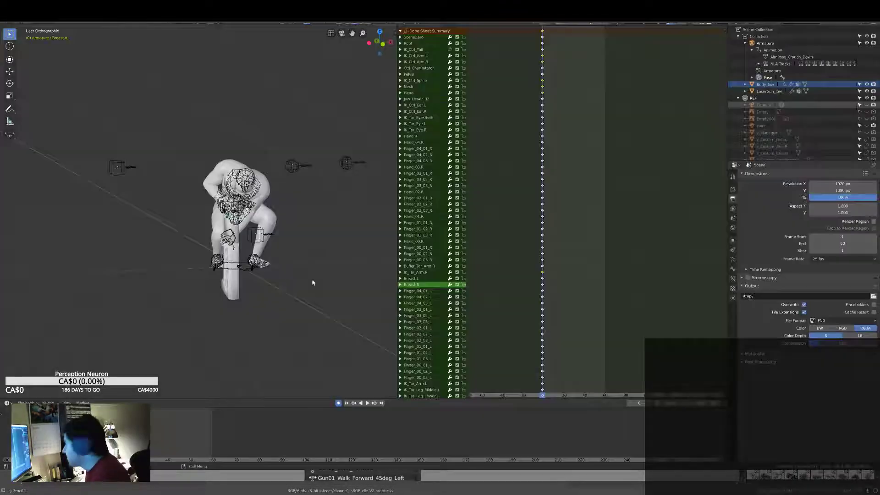
Step: Look through the rows of the Krita action checklist
key("alt+Tab")
mouse_move(375, 319)
middle_mouse_down()
mouse_move(337, 185)
mouse_move(350, 199)
mouse_move(309, 251)
middle_mouse_up()
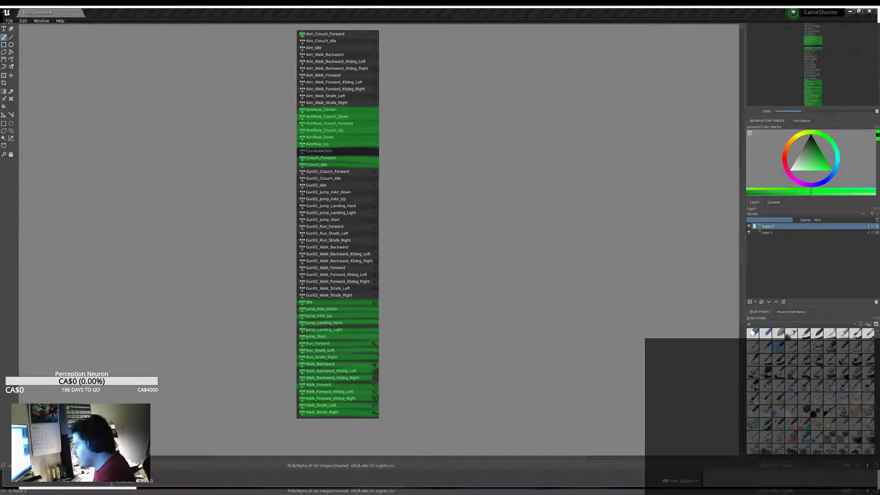
scroll(375, 376, "up", 3, "ctrl")
scroll(311, 251, "down", 3, "ctrl")
scroll(320, 330, "up", 2, "ctrl")
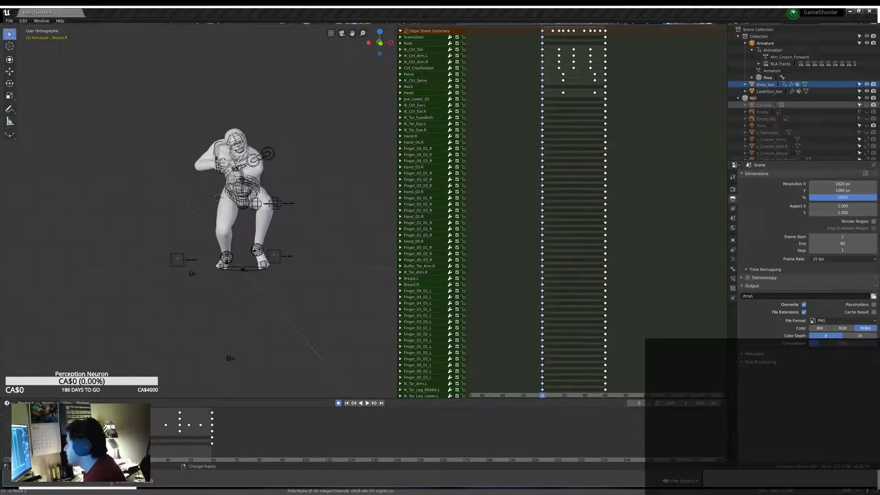
Step: Review the AimPose_Crouch_Down, Crouch_Up, AimPose_Down, Idle and Jump_InAir_Down/Landing_Hard actions
left_click(641, 38)
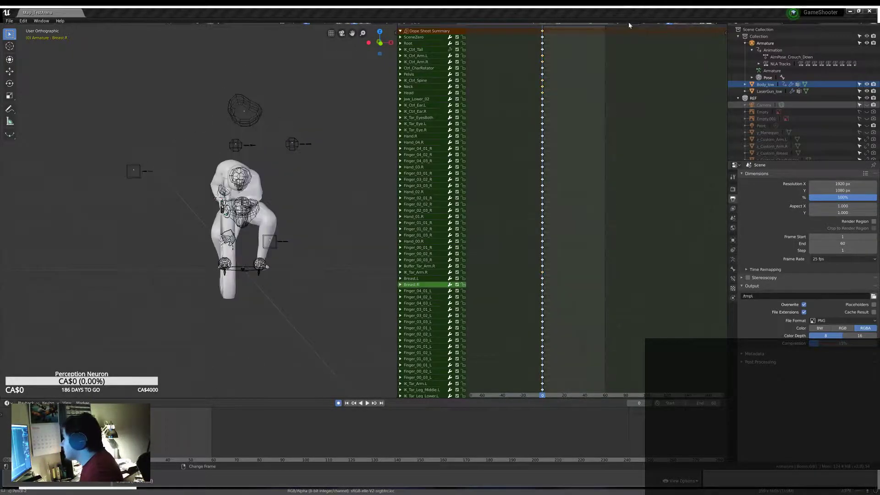
left_click(638, 37)
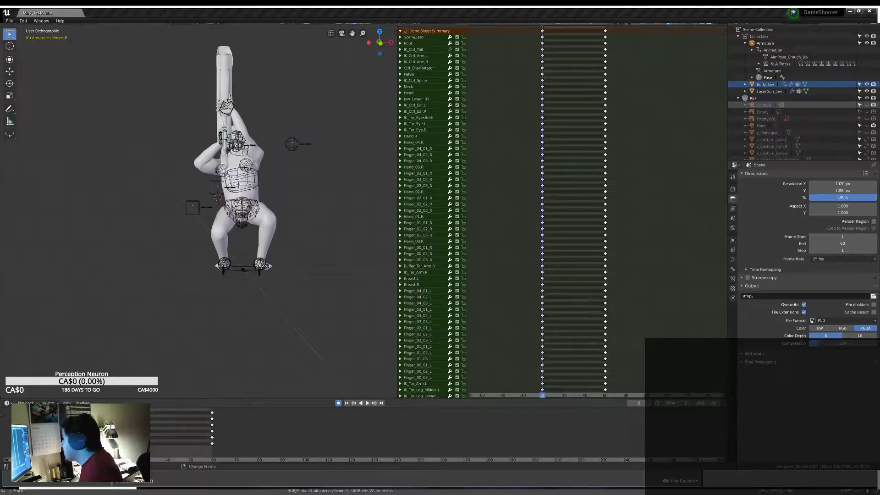
left_click(634, 44)
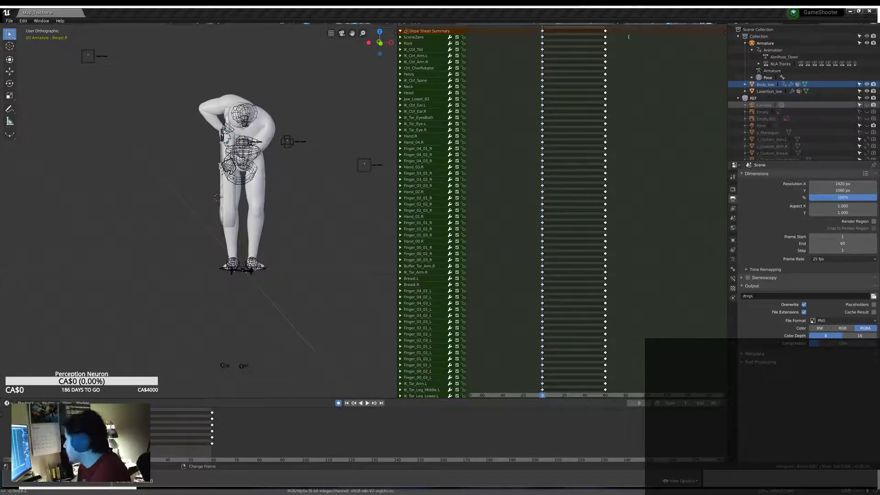
scroll(629, 26, "down", 1, "ctrl")
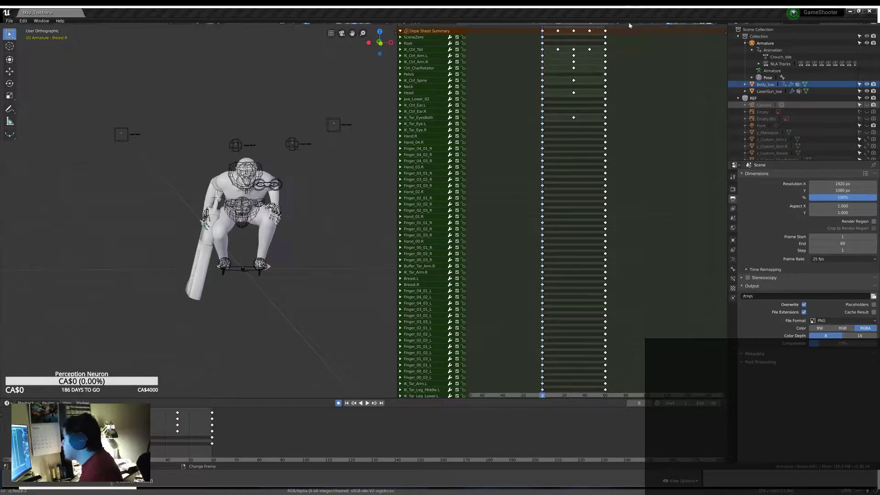
left_click(654, 90)
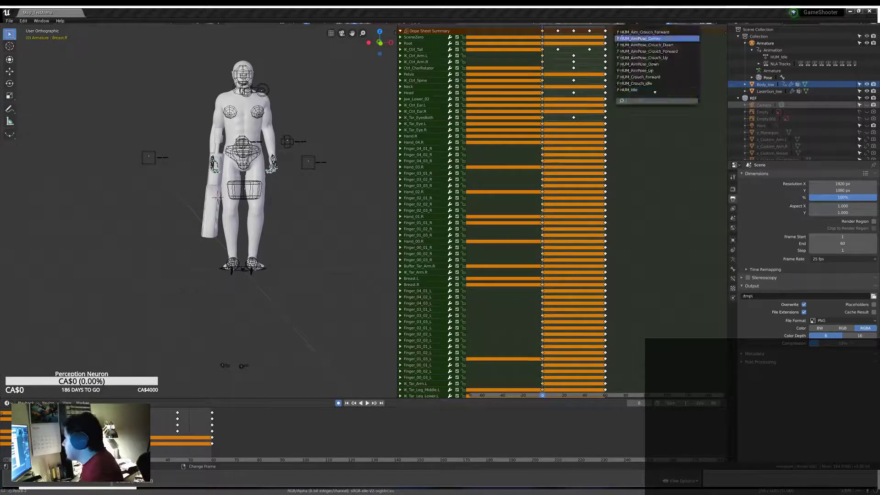
left_click(636, 47)
left_click(633, 71)
Step: Review the Jump_Landing_Light, Jump_Start, Run_Forward and run strafe actions
scroll(641, 24, "down", 1, "ctrl")
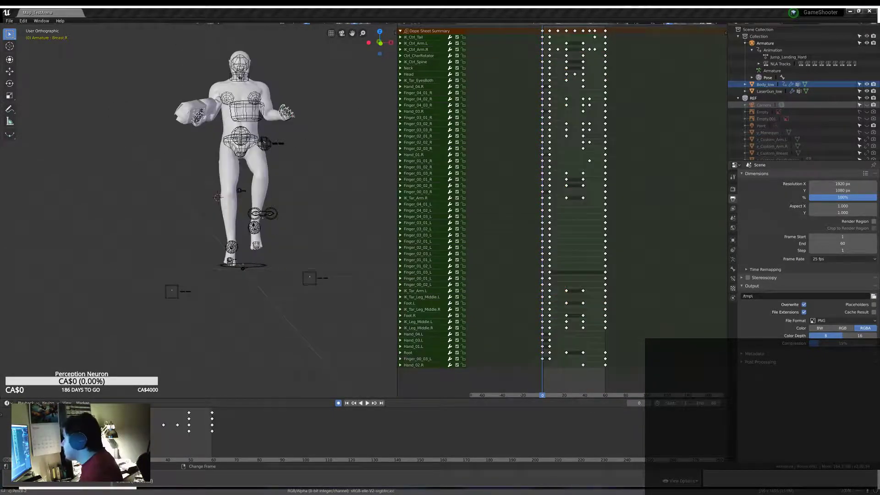
left_click(641, 24)
left_click(639, 63)
left_click(634, 70)
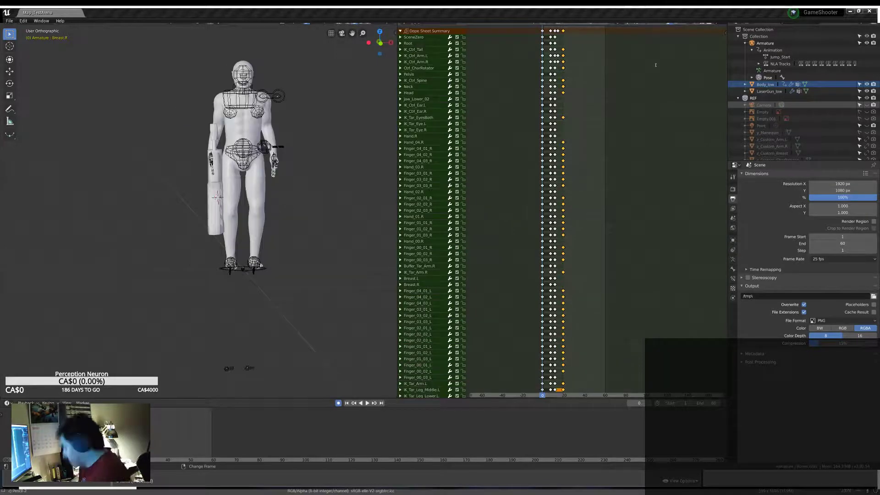
left_click(626, 24)
left_click(690, 50)
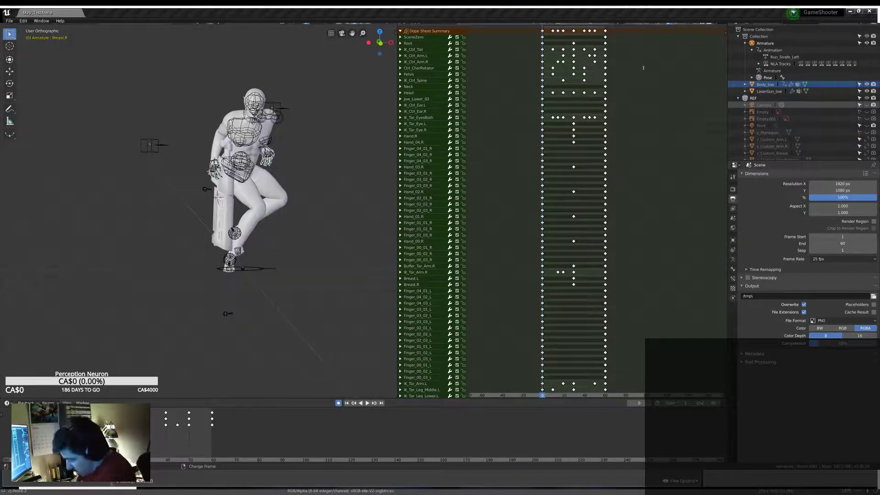
left_click(655, 24)
left_click(690, 57)
Step: Review the Walk_Backward, 45-degree, Walk_Forward and Walk_Strafe Left/Right actions
left_click(635, 64)
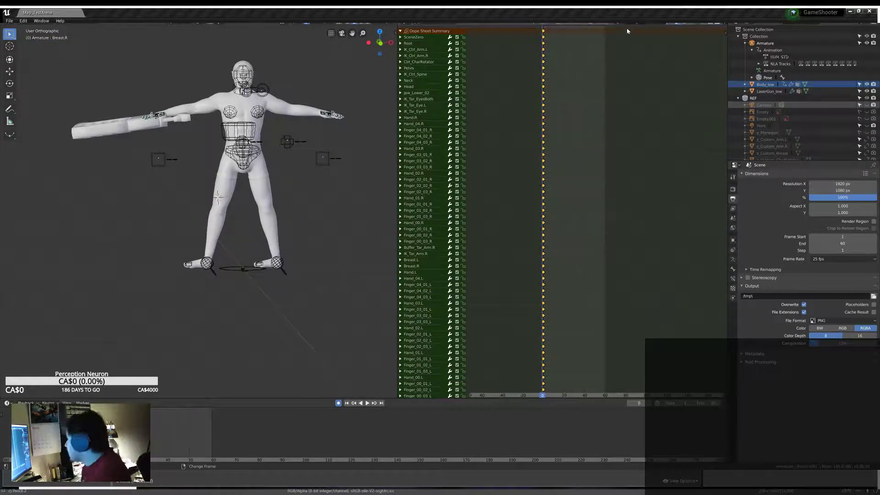
left_click(645, 94)
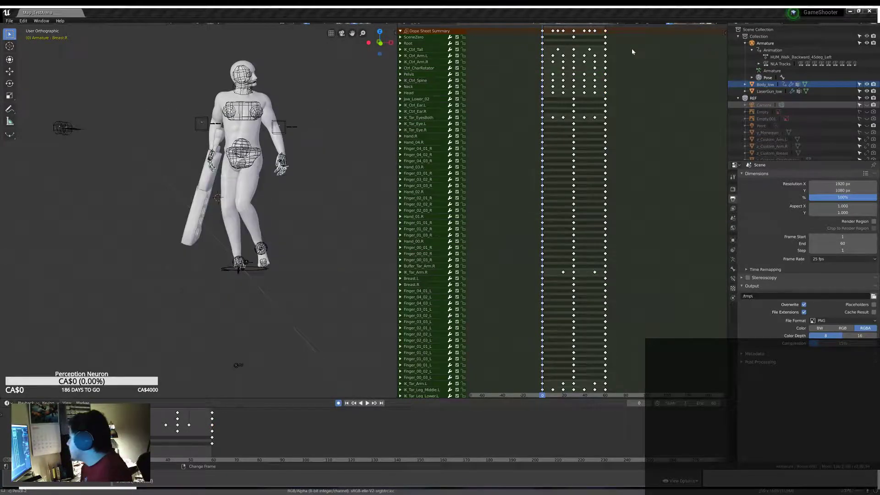
left_click(655, 24)
left_click(651, 71)
left_click(639, 51)
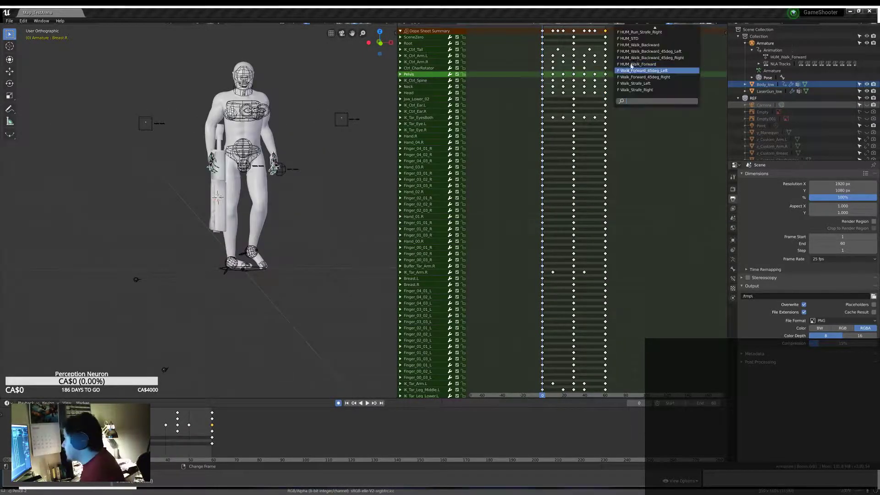
left_click(641, 70)
left_click(656, 24)
left_click(644, 77)
left_click(655, 24)
left_click(646, 83)
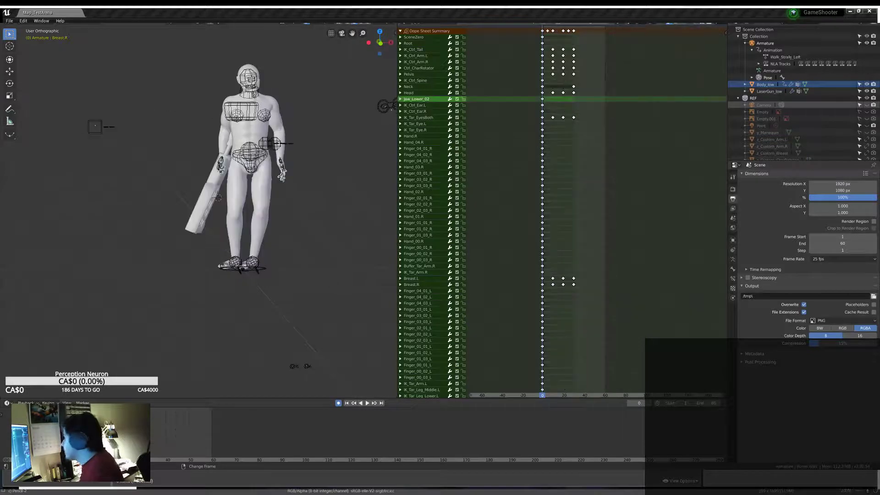
left_click(622, 24)
left_click(662, 106)
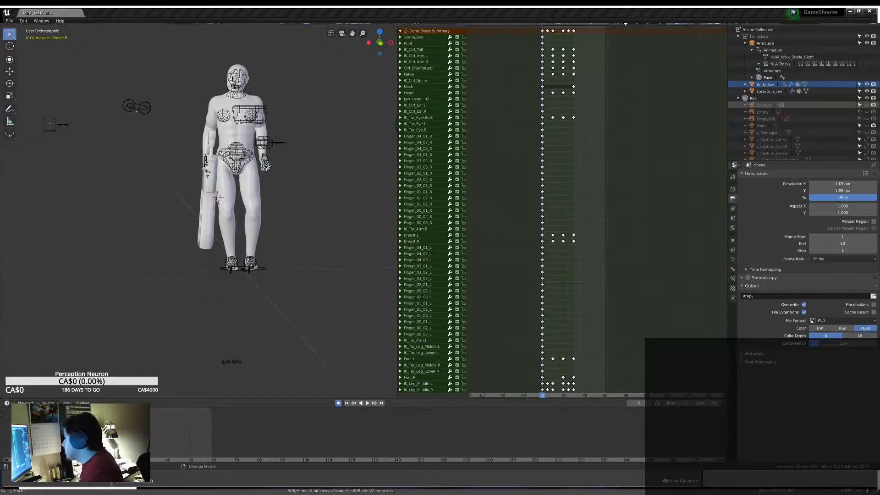
Step: Save the file as v43_NewActions.blend and load the HUM_Idle action
left_click(9, 20)
left_click(27, 63)
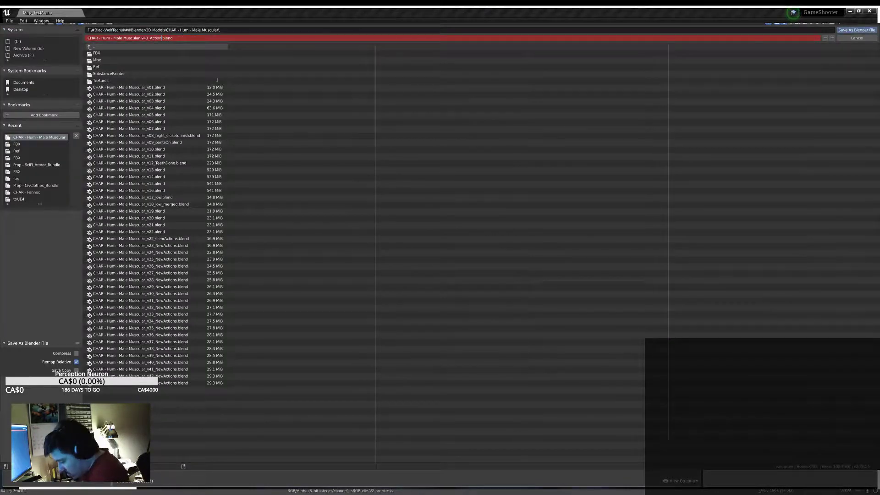
key("Return")
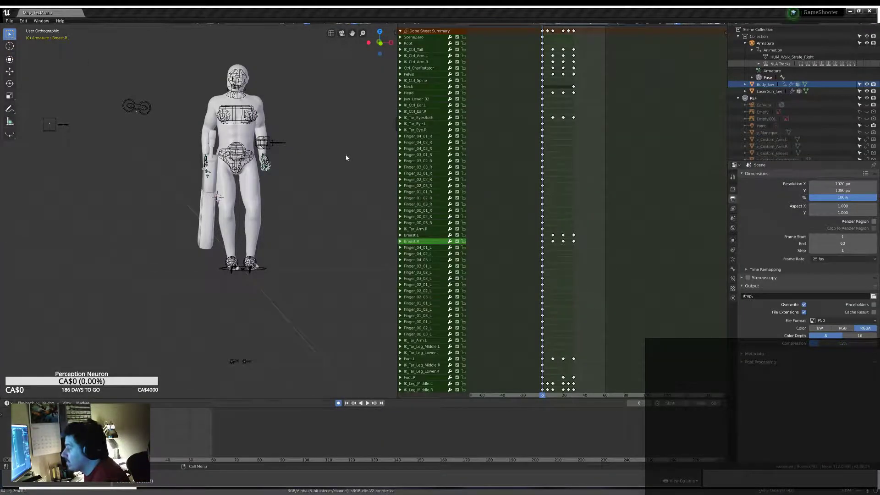
left_click(650, 32)
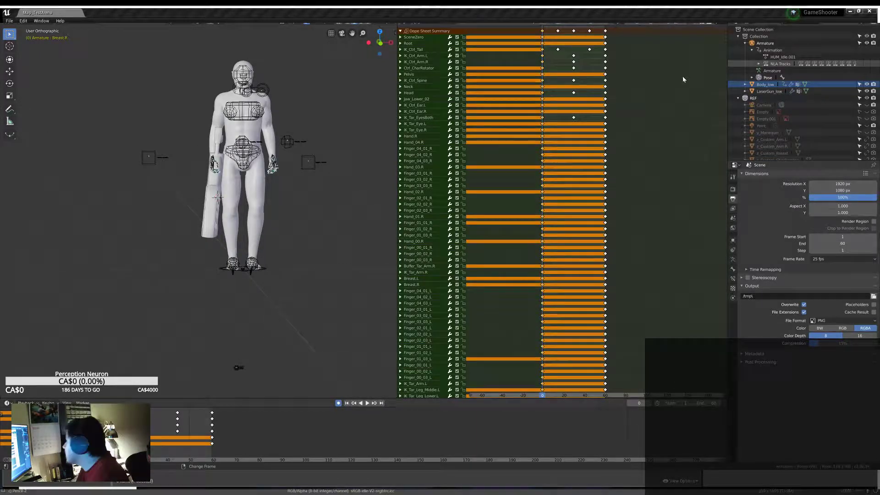
Step: Assign HUM_AimPose_Crouch_Forward to the armature and play back the crouch aim animation
key("space")
key("alt+a")
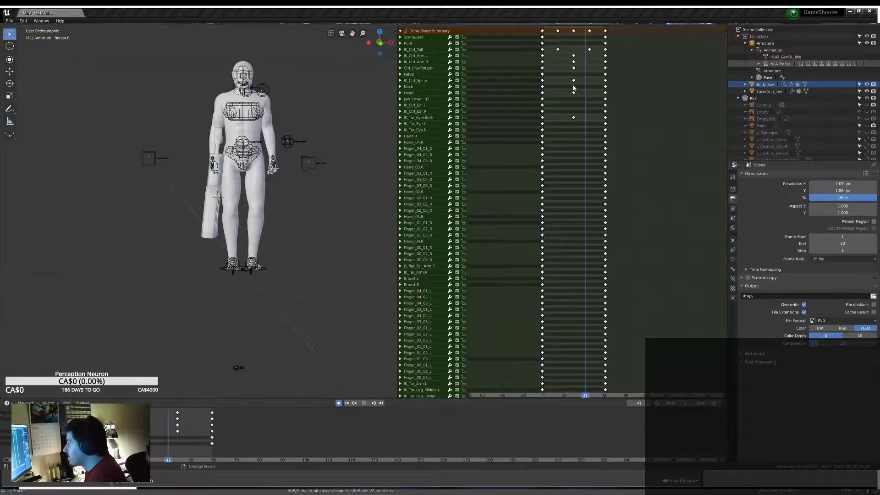
left_click(634, 52)
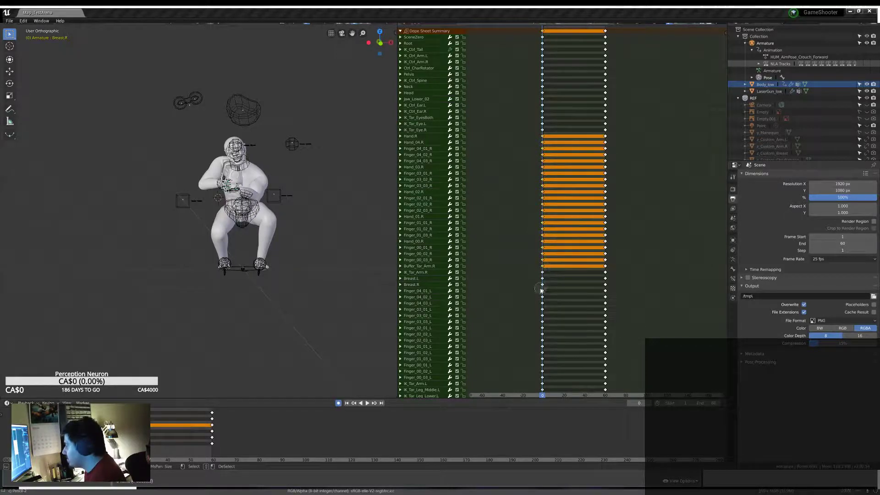
scroll(540, 290, "down", 5)
scroll(563, 90, "up", 4)
key("space")
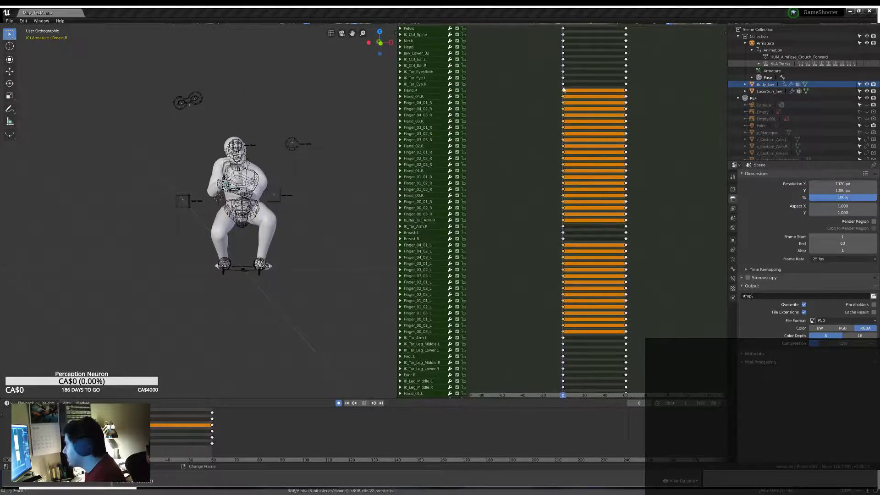
scroll(622, 25, "down", 1, "ctrl")
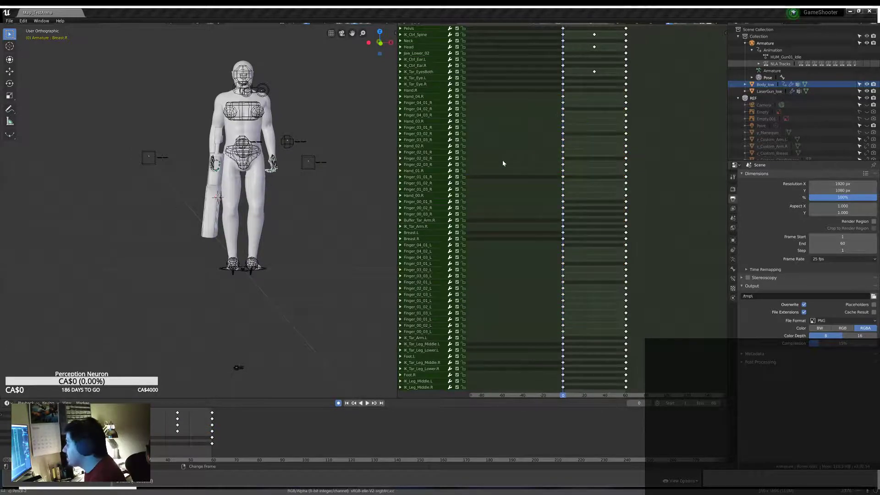
Step: Move and rotate the right arm control so the hand sits on the laser gun
left_click_drag(252, 202, 238, 184)
mouse_move(238, 183)
middle_mouse_down()
mouse_move(256, 153)
mouse_move(204, 164)
middle_mouse_up()
key("r")
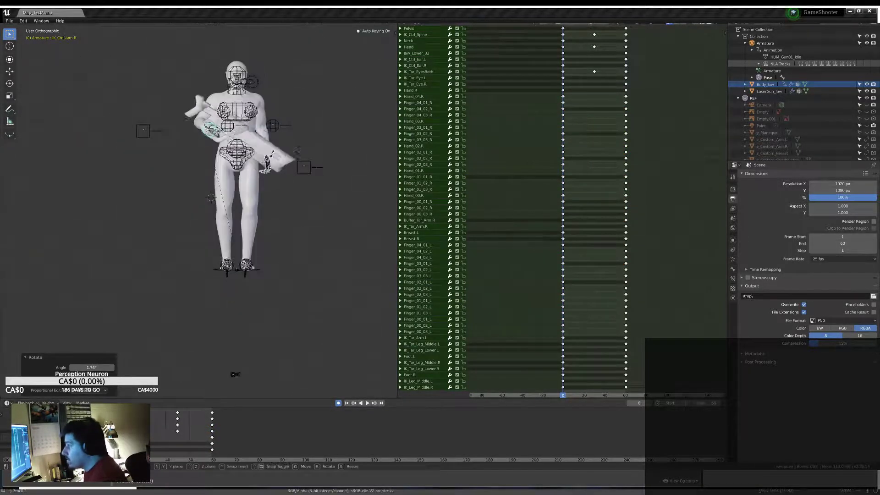
left_click(248, 183)
middle_click_drag(249, 183, 211, 241)
scroll(290, 307, "up", 5)
mouse_move(290, 307)
middle_mouse_down()
mouse_move(218, 277)
mouse_move(275, 240)
mouse_move(36, 153)
middle_mouse_up()
key("g")
scroll(275, 207, "up", 5)
mouse_move(275, 206)
middle_mouse_down()
mouse_move(206, 229)
mouse_move(187, 312)
mouse_move(149, 238)
middle_mouse_up()
key("g")
Step: Select the left and right arm IK controls and the right arm IK target
scroll(149, 238, "down", 5)
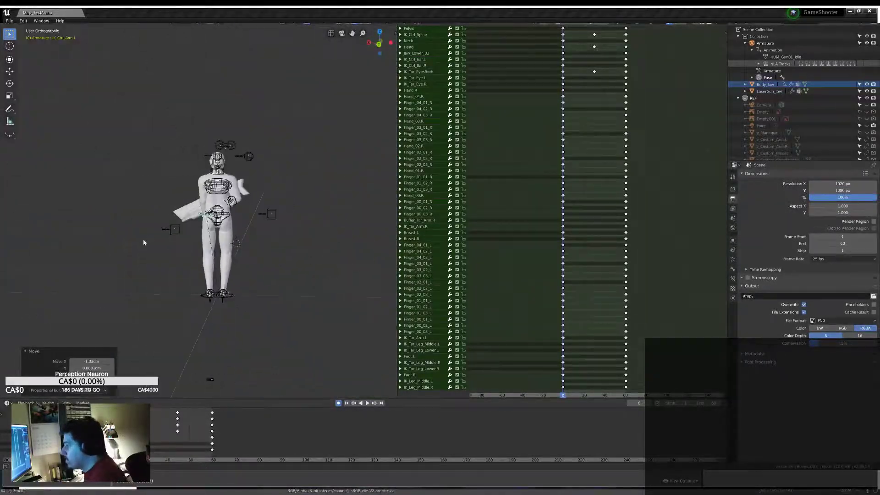
scroll(45, 235, "up", 5)
left_click(235, 196)
mouse_move(236, 196)
middle_mouse_down()
mouse_move(286, 245)
mouse_move(256, 206)
mouse_move(116, 201)
mouse_move(158, 231)
middle_mouse_up()
left_click(274, 206)
left_click(157, 232)
left_click(186, 205)
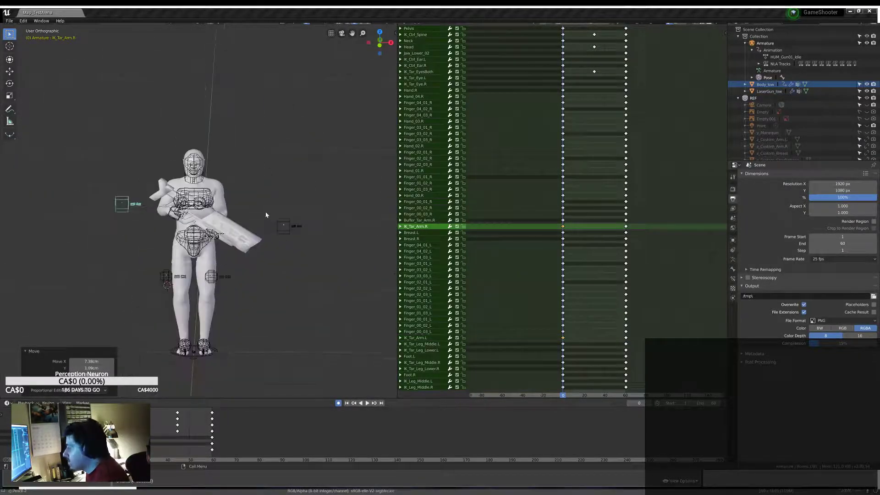
scroll(553, 251, "down", 2)
Step: Play back the animation with rig overlays hidden to review the arm pose
left_click(554, 108)
scroll(557, 87, "up", 5)
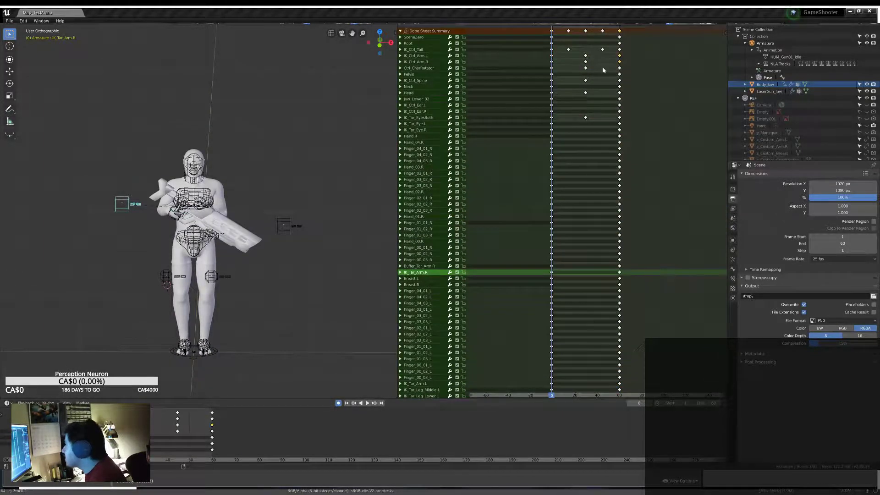
key("space")
key("space")
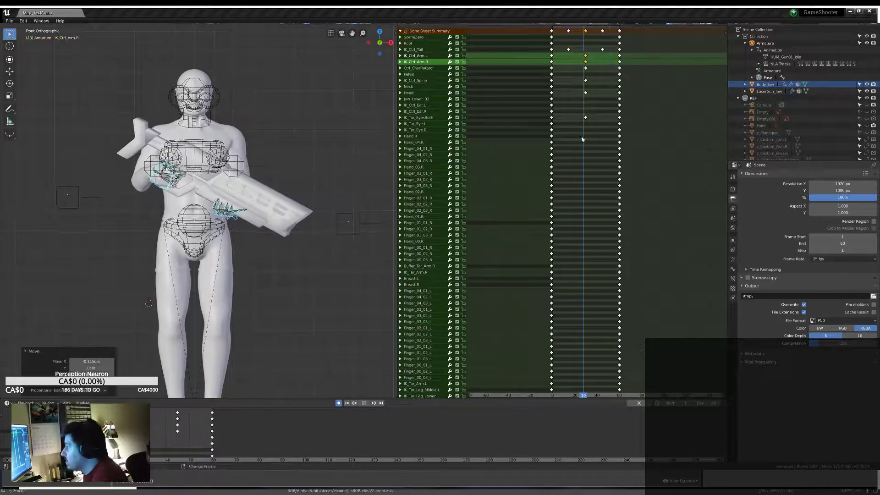
key("shift+alt+z")
middle_click_drag(359, 200, 181, 240)
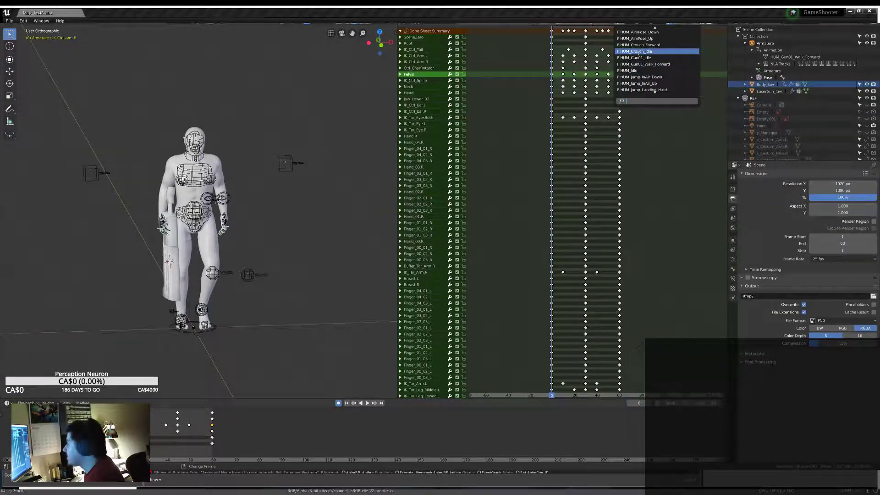
Step: Assign HUM_Gun01_Idle to the armature and save the file as a new ActionsRenamed version
left_click(635, 58)
scroll(589, 146, "down", 8)
key("ctrl+shift+s")
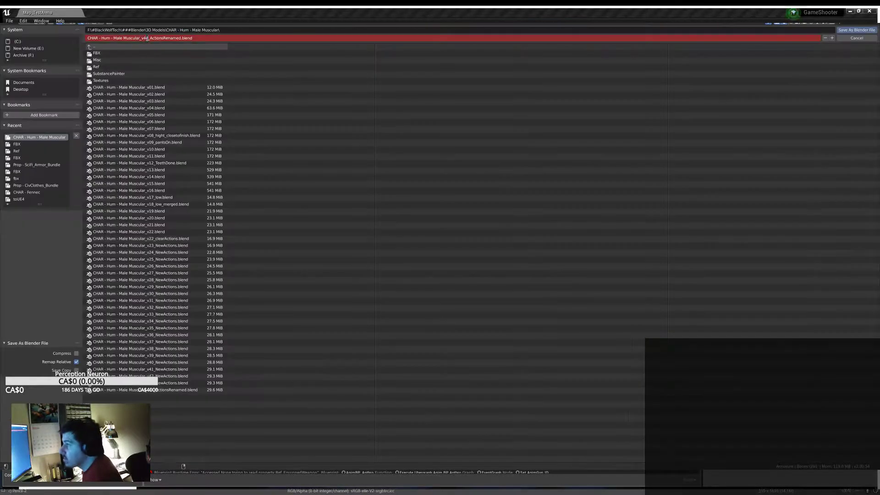
key("Return")
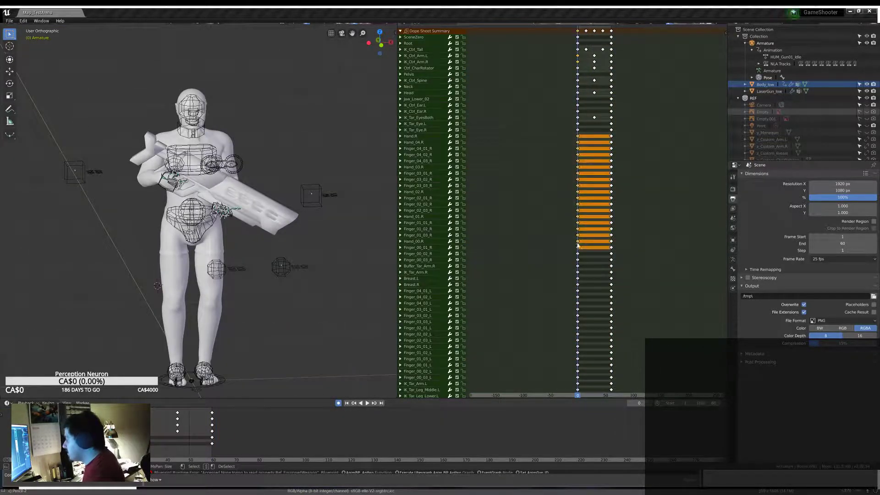
scroll(463, 234, "down", 6)
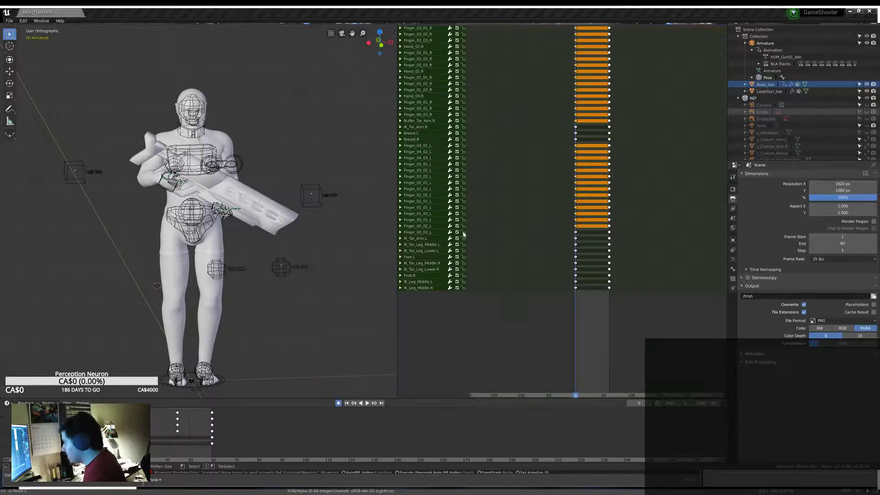
left_click(620, 24)
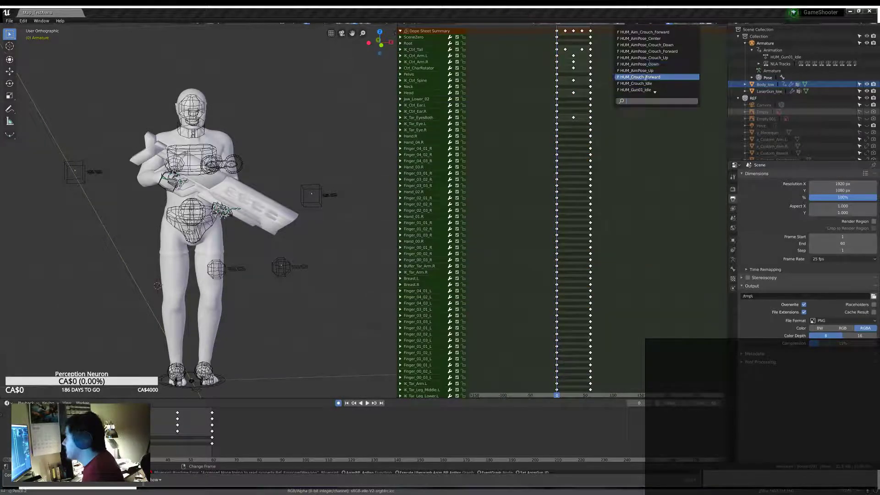
Step: Switch the armature to HUM_Gun01_Walk_Forward, set the pivot to Median Point, and play the walk
left_click(634, 84)
left_click(619, 24)
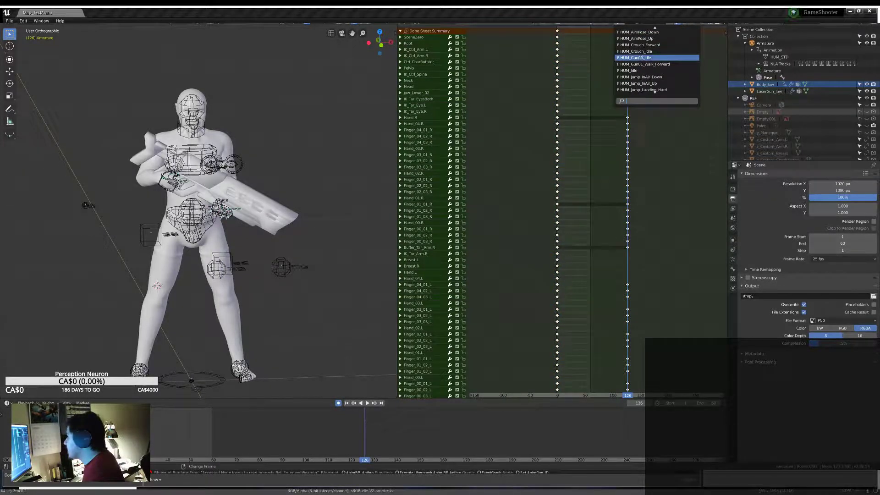
left_click(641, 64)
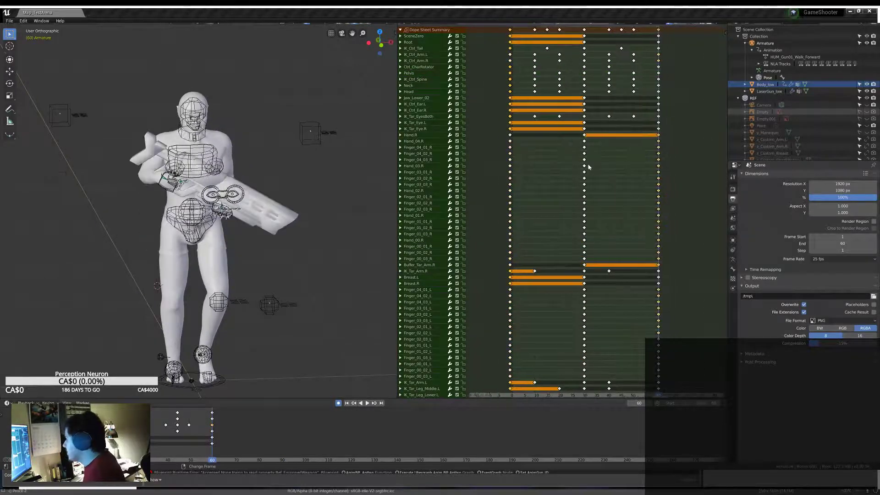
key("space")
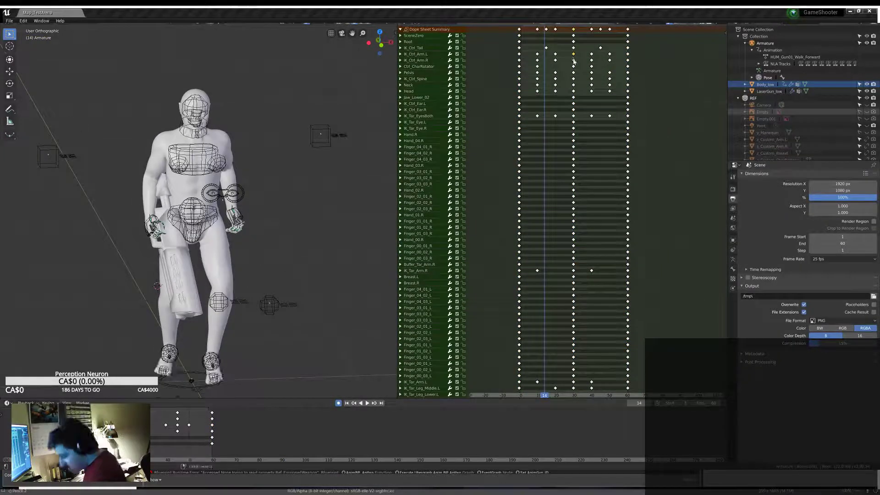
left_click(573, 54)
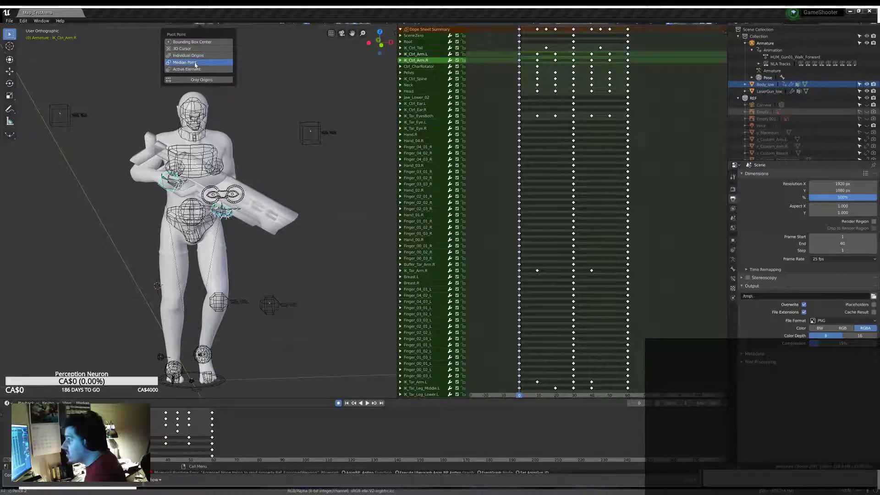
left_click(194, 66)
scroll(197, 183, "up", 3)
key("space")
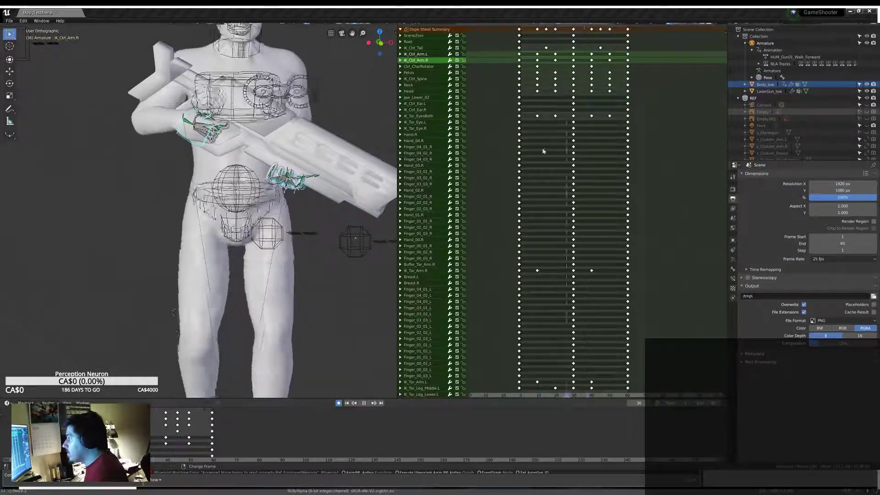
Step: In right orthographic view, move IK_Ctrl_Arm.R along Y to re-key the walk's arm pose
scroll(348, 366, "down", 3)
scroll(289, 199, "up", 3)
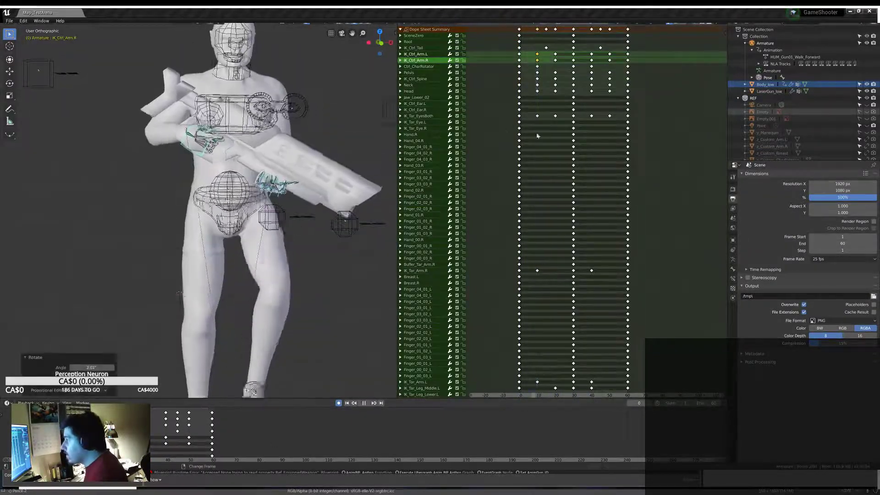
left_click(571, 164)
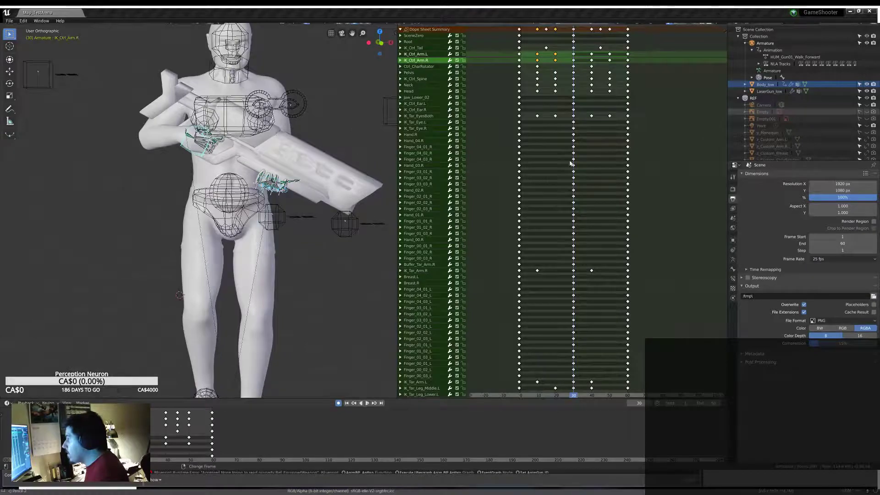
left_click(596, 154)
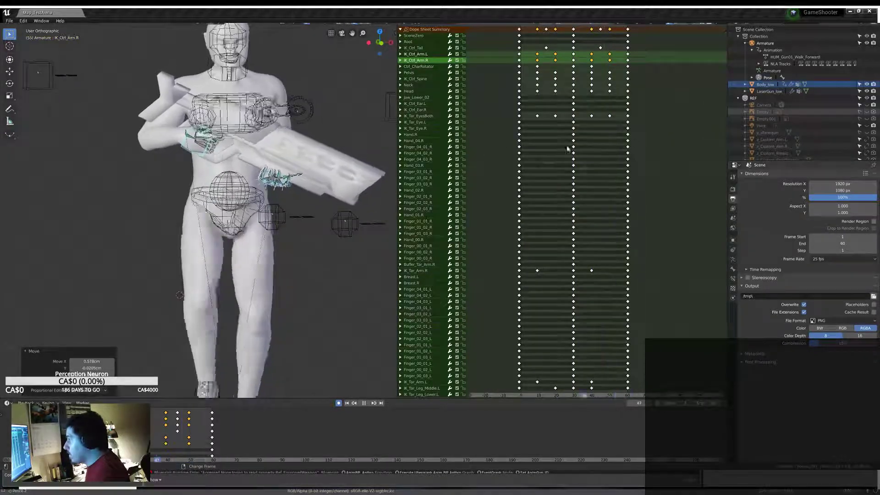
middle_click_drag(302, 158, 266, 159)
key("KP_3")
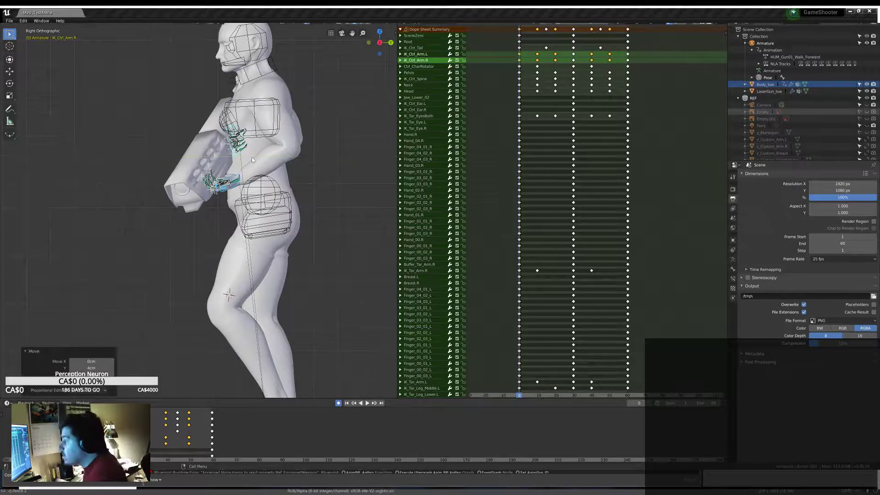
key("g")
key("y")
left_click(230, 159)
middle_click_drag(230, 158, 220, 164)
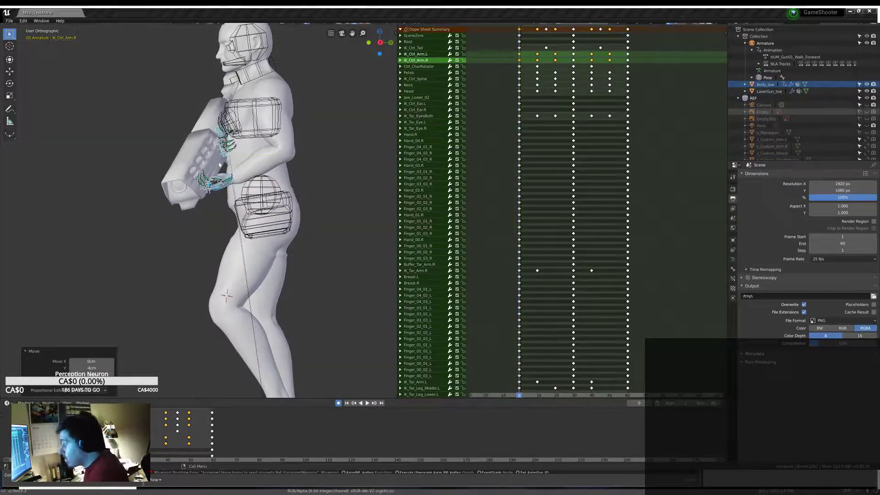
key("Up")
key("Up")
key("Up")
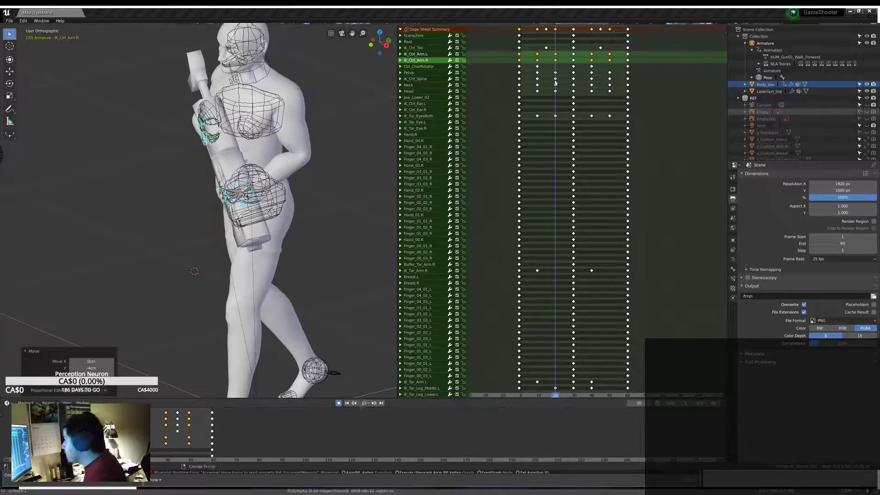
key("Up")
key("Up")
Step: Slightly rotate IK_Ctrl_Arm.R at frame 40, then preview the walk without rig overlays
key("g")
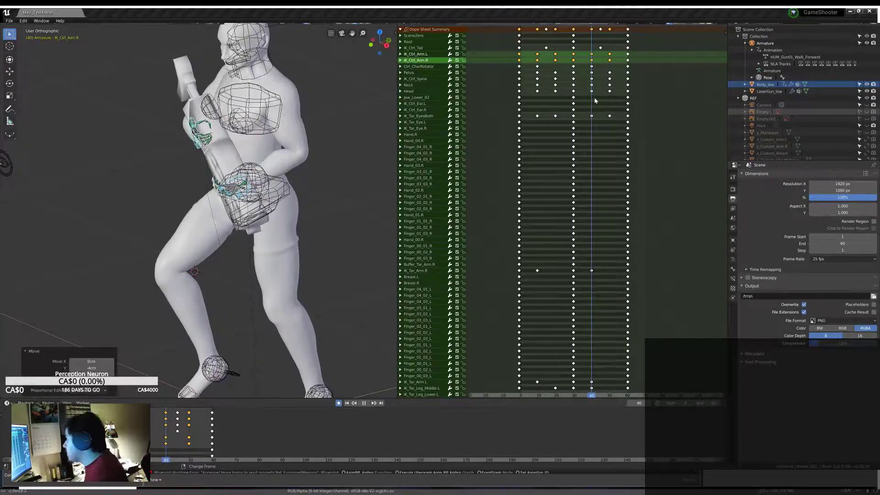
key("Escape")
middle_click_drag(256, 114, 254, 168)
key("space")
key("r")
left_click(254, 168)
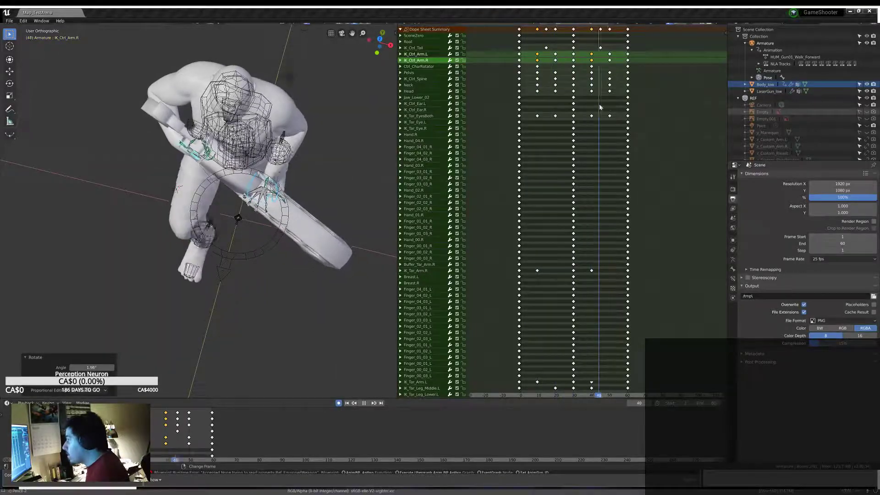
middle_click_drag(257, 138, 256, 82)
scroll(216, 207, "down", 4)
key("space")
key("space")
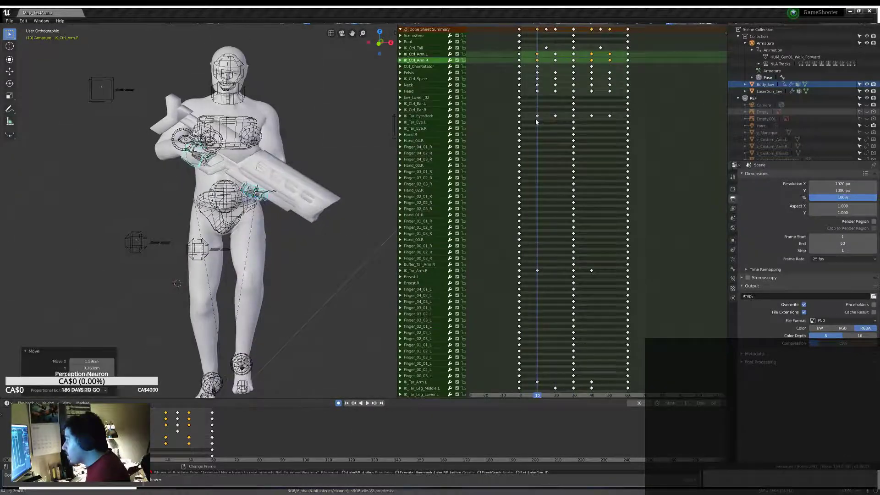
left_click(344, 32)
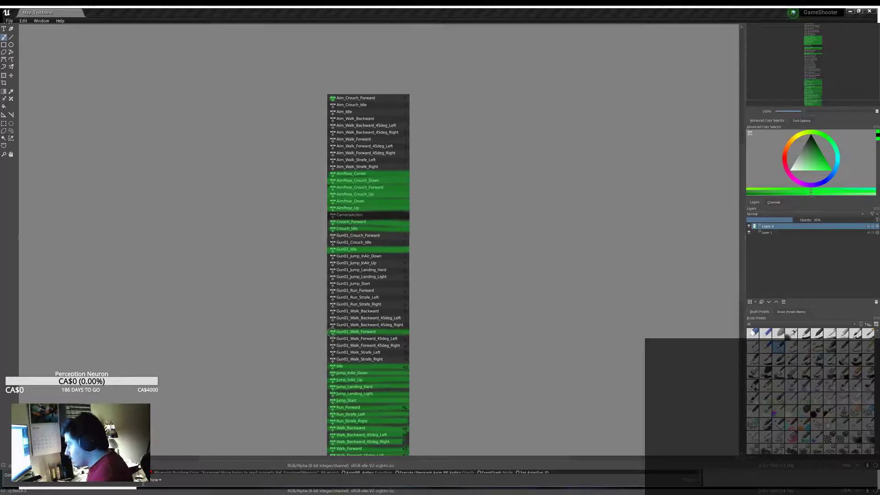
Step: Review Krita's checklist showing AimPose, Gun01_Idle and Gun01_Walk_Forward green, then switch to Unreal's play session
middle_click_drag(383, 296, 385, 304)
middle_click_drag(386, 262, 404, 253)
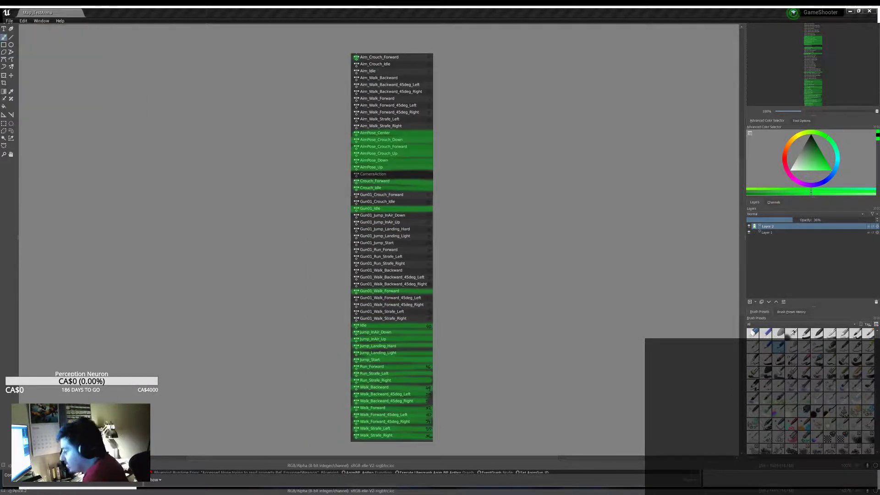
key("alt+Tab")
key("alt+Tab")
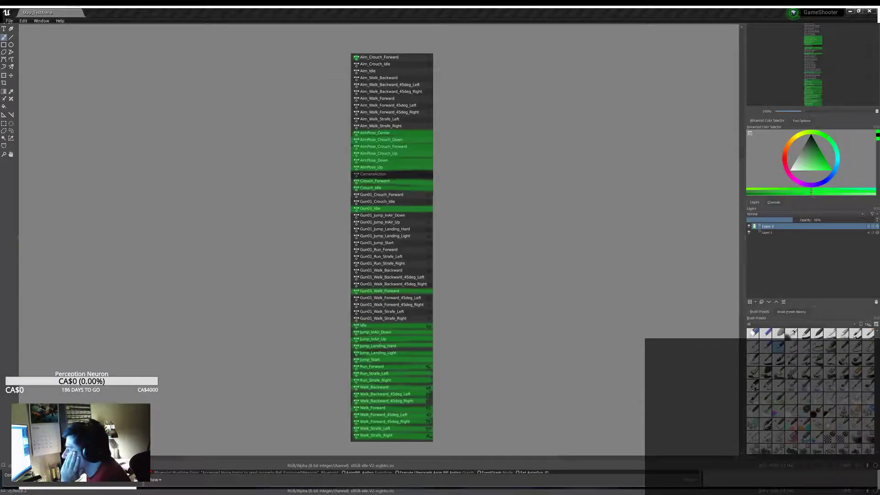
middle_click_drag(420, 240, 422, 250)
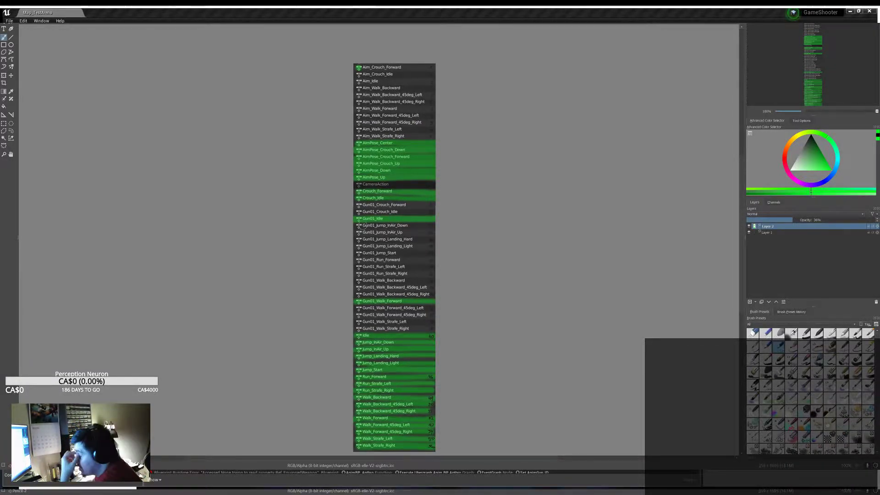
key("alt+Tab")
key("alt+Tab")
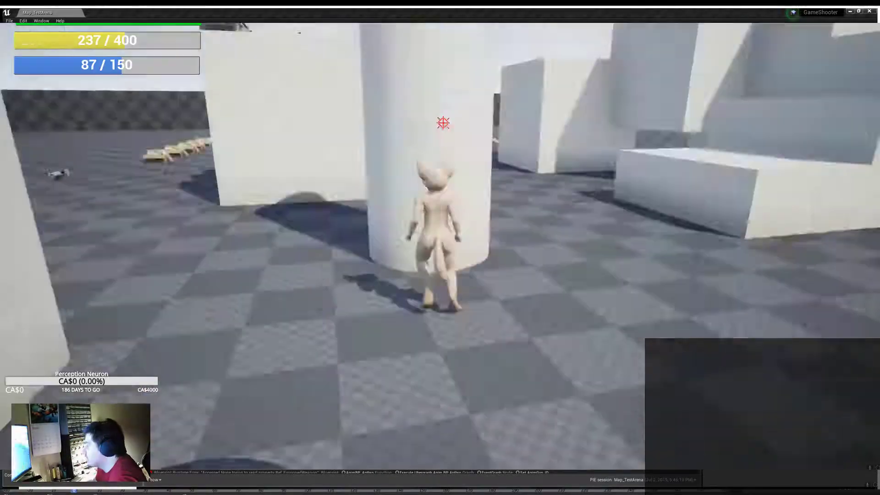